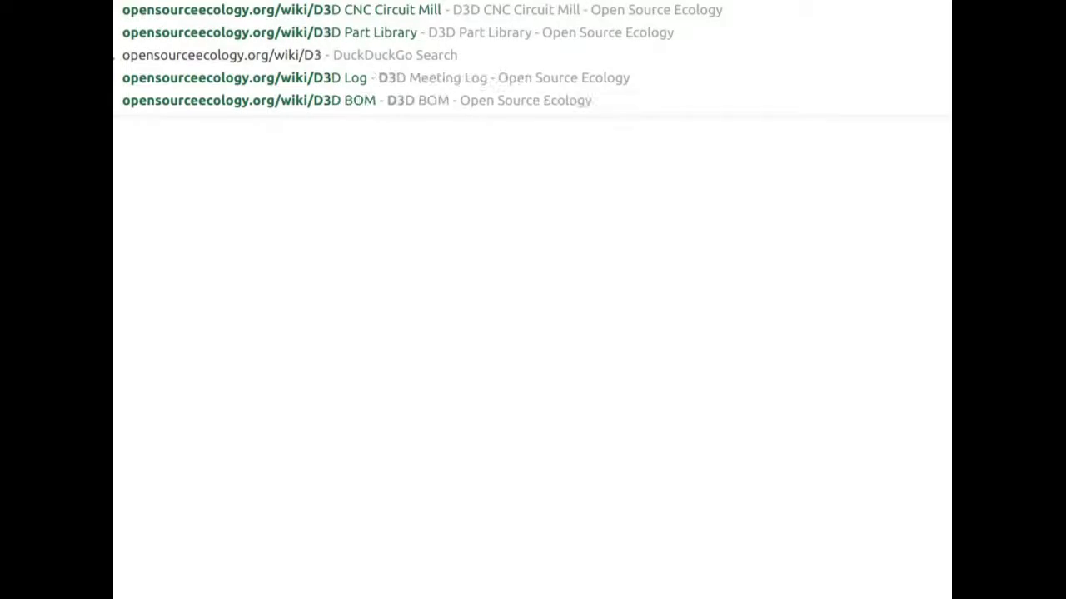
Step: Go to opensourceecology.org/wiki/D3D in a new browser tab
{"action": "type", "text": "D"}
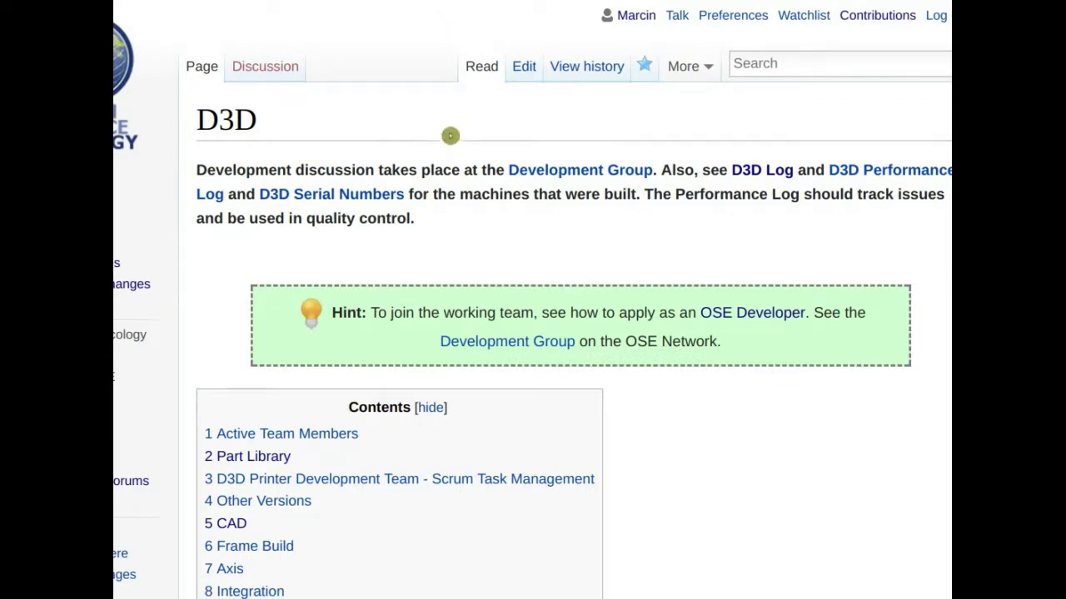
Step: Jump to the '10 Modules' section from the D3D page's contents list
{"action": "scroll", "coordinate": [450, 138], "scroll_direction": "down", "scroll_amount": 3}
{"action": "scroll", "coordinate": [553, 338], "scroll_direction": "down", "scroll_amount": 3}
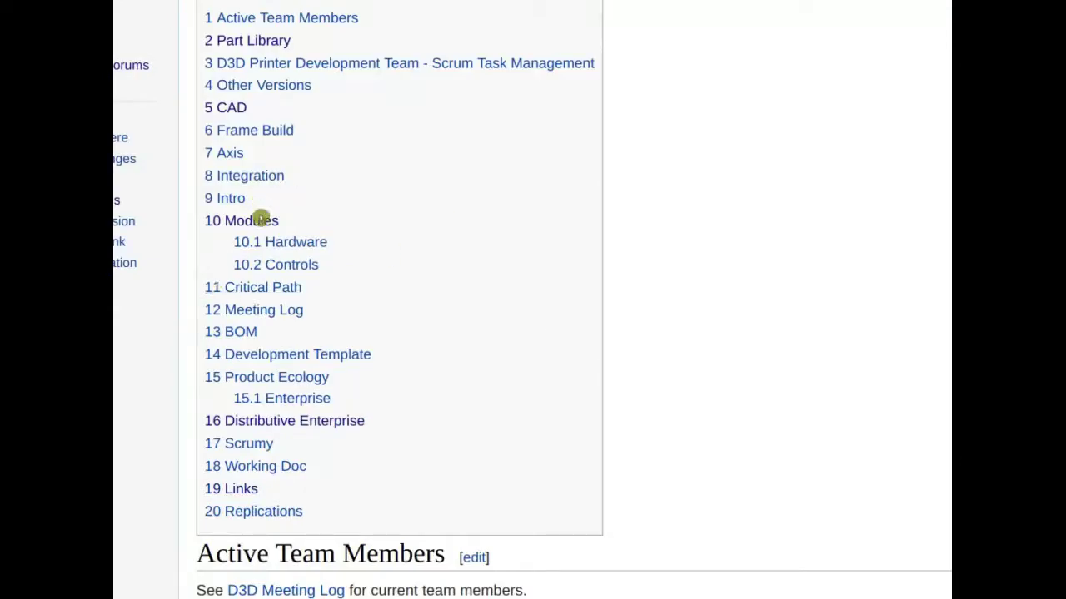
{"action": "left_click", "coordinate": [253, 220]}
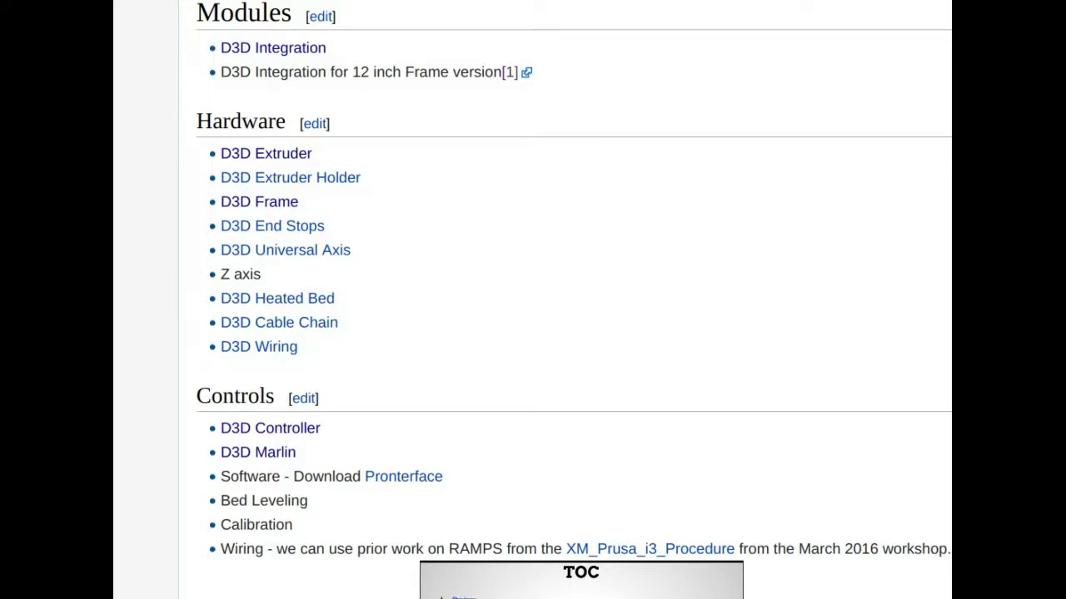
Step: Close the FreeCAD window with the PC1708_Master model and follow the D3D Integration link
{"action": "key", "text": "alt+Tab"}
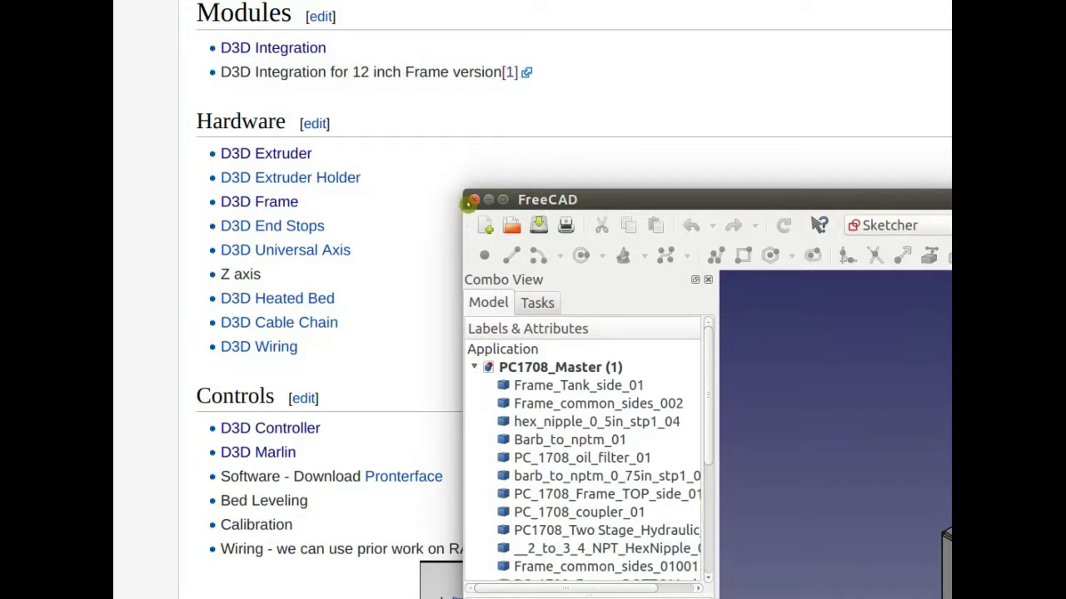
{"action": "left_click_drag", "start_coordinate": [468, 205], "coordinate": [470, 205]}
{"action": "left_click", "coordinate": [475, 201]}
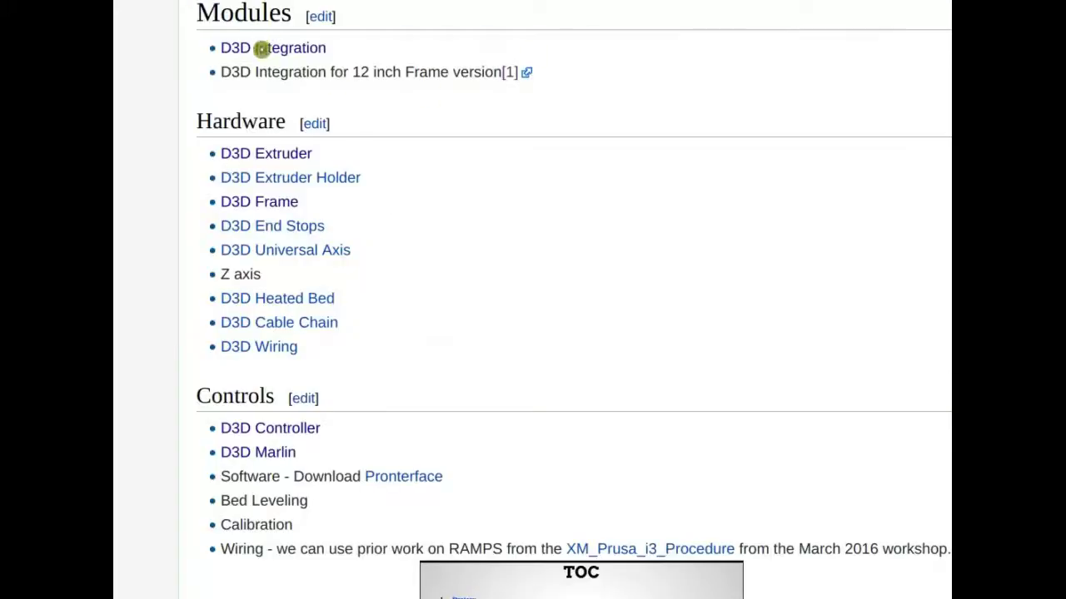
{"action": "left_click", "coordinate": [261, 48]}
Step: Scroll down the D3D Integration page toward its embedded CAD viewer
{"action": "scroll", "coordinate": [577, 81], "scroll_direction": "down", "scroll_amount": 1}
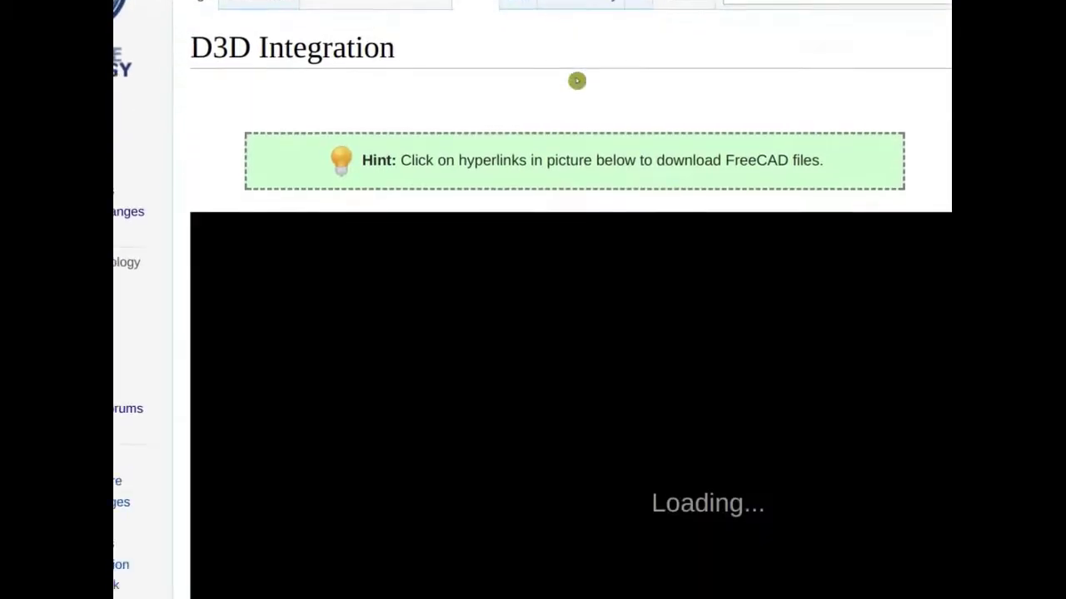
{"action": "scroll", "coordinate": [577, 81], "scroll_direction": "down", "scroll_amount": 3}
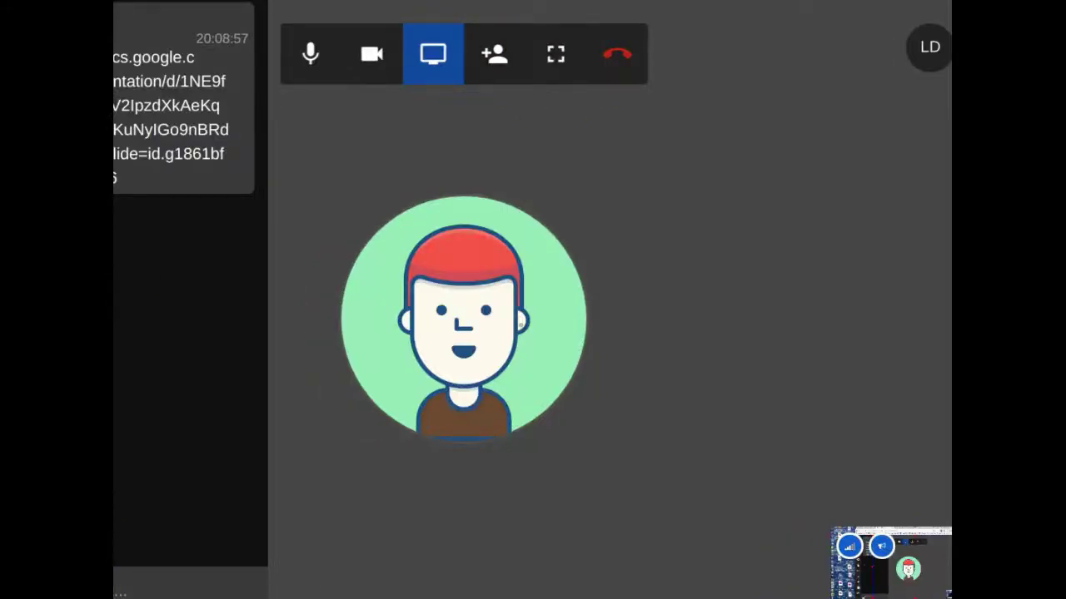
Step: Send 'hear me' and then 'I can hear you.' in the call chat
{"action": "type", "text": "hear me"}
{"action": "key", "text": "Return"}
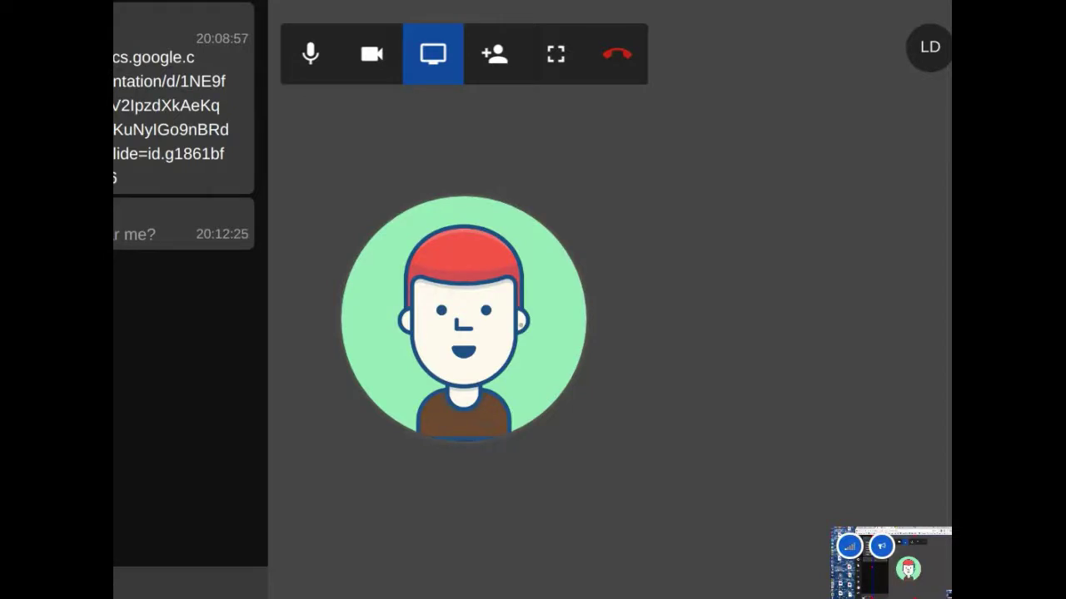
{"action": "type", "text": "I can hear you."}
{"action": "key", "text": "Return"}
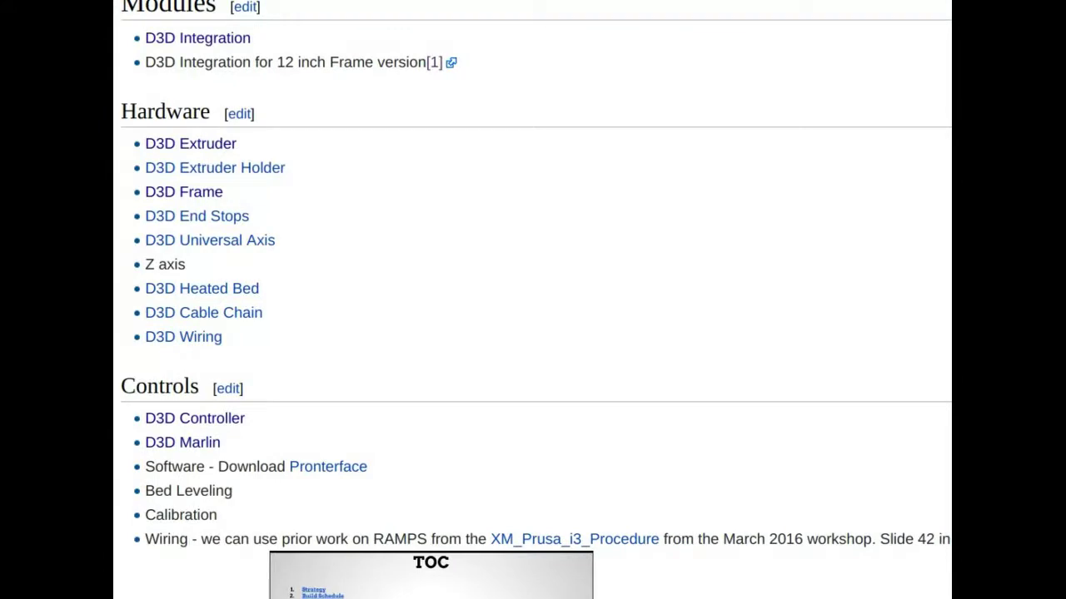
Step: Open the D3D Universal Axis link in a new tab and switch to it
{"action": "scroll", "coordinate": [211, 131], "scroll_direction": "left", "scroll_amount": 1}
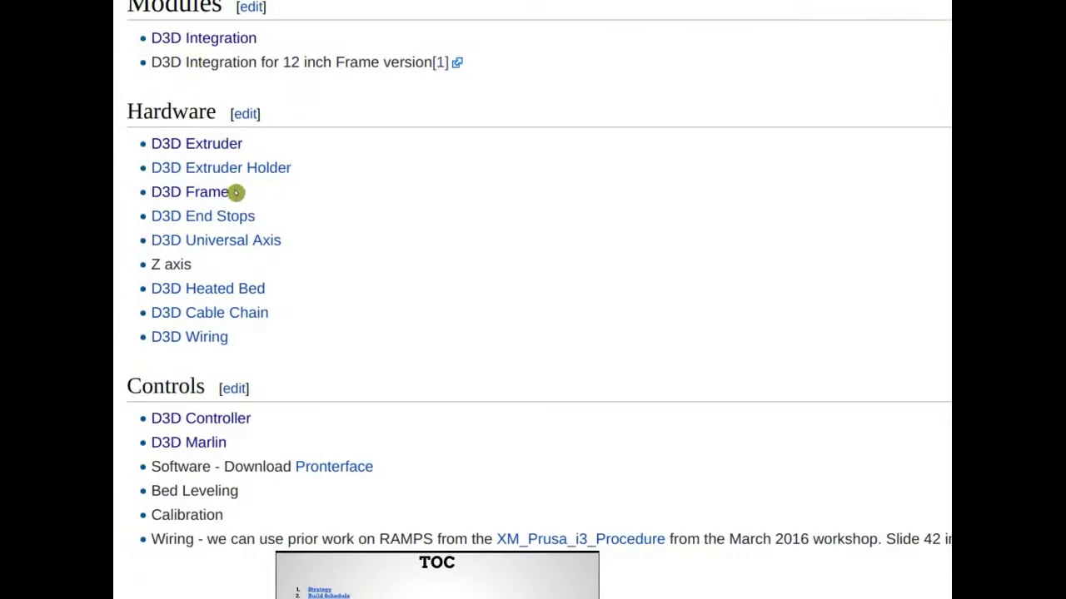
{"action": "right_click", "coordinate": [207, 240]}
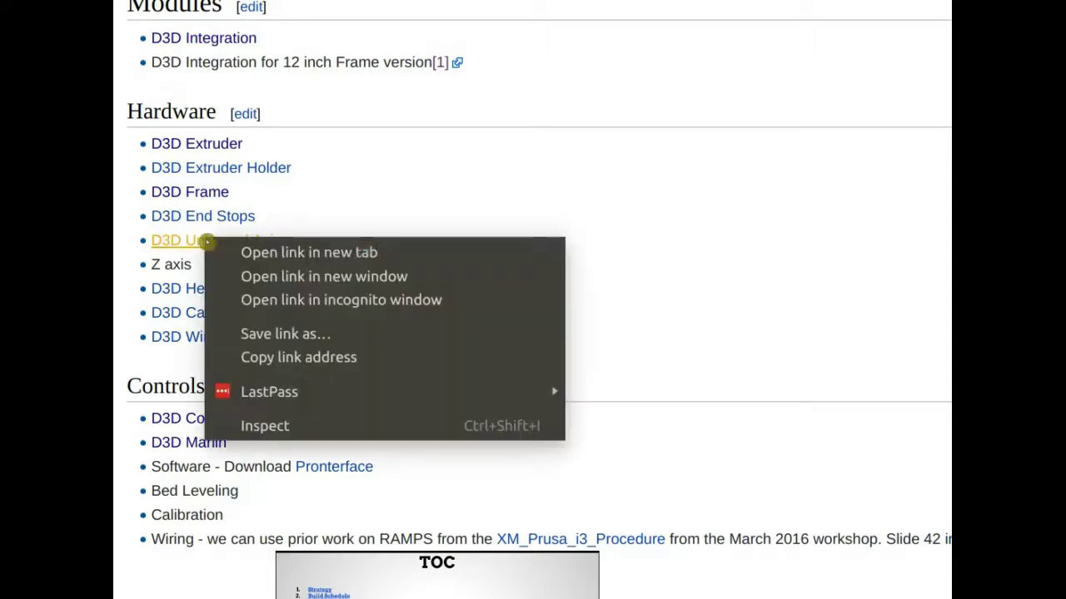
{"action": "left_click", "coordinate": [233, 249]}
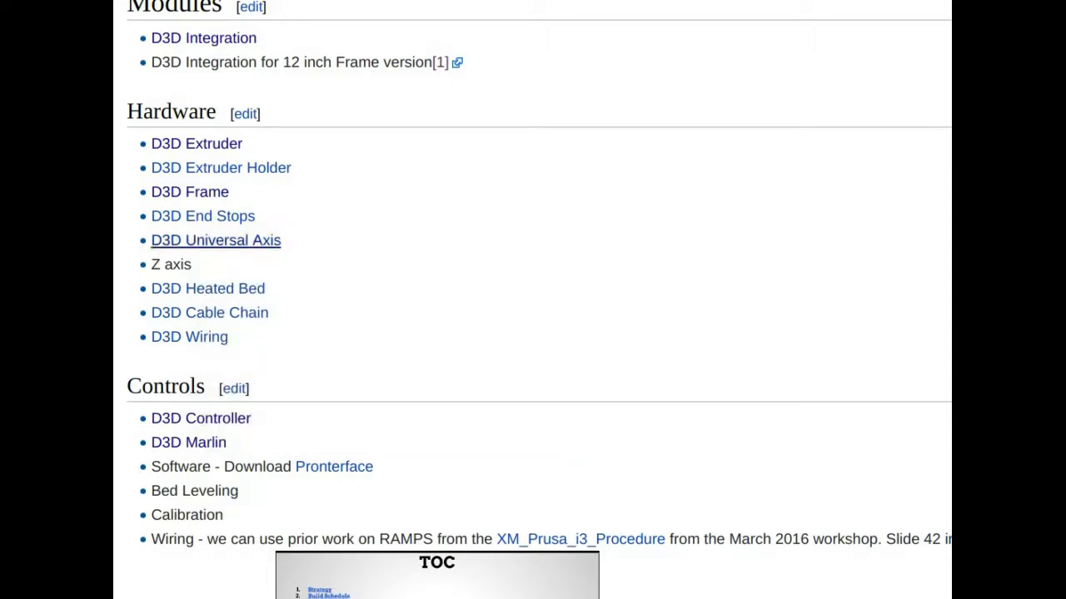
{"action": "key", "text": "ctrl+Tab"}
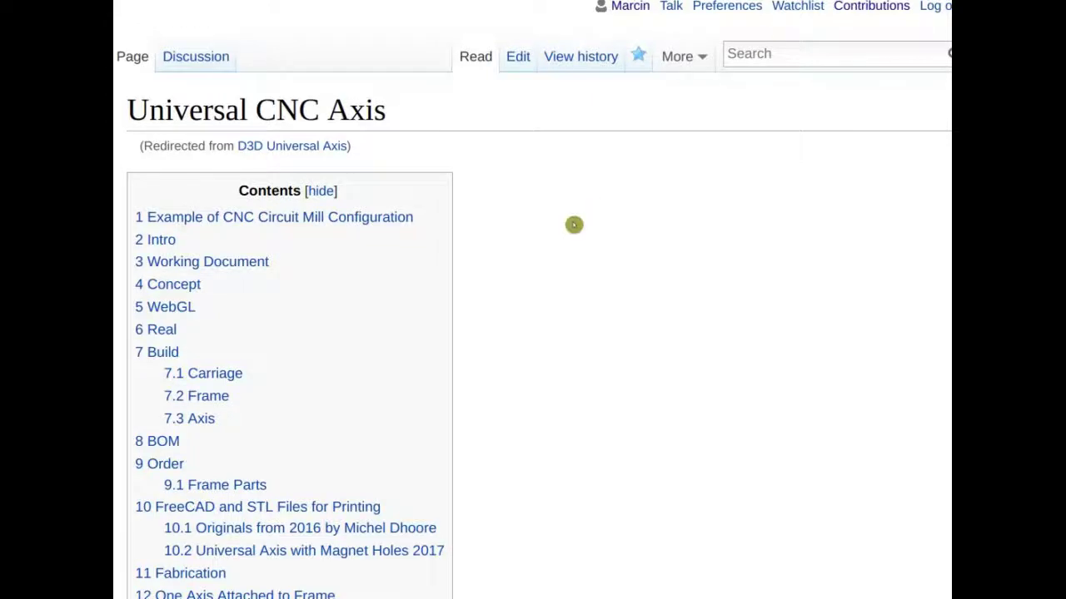
Step: Scroll through the Universal Axis page, then go back to D3D Integration
{"action": "scroll", "coordinate": [574, 225], "scroll_direction": "down", "scroll_amount": 10}
{"action": "scroll", "coordinate": [576, 216], "scroll_direction": "down", "scroll_amount": 8}
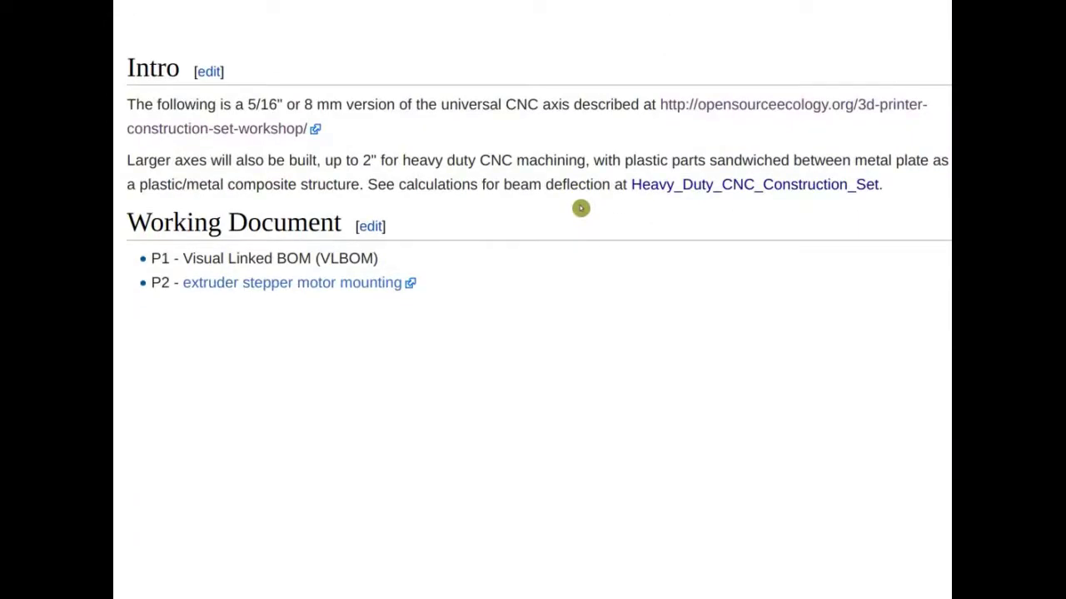
{"action": "scroll", "coordinate": [580, 207], "scroll_direction": "down", "scroll_amount": 10}
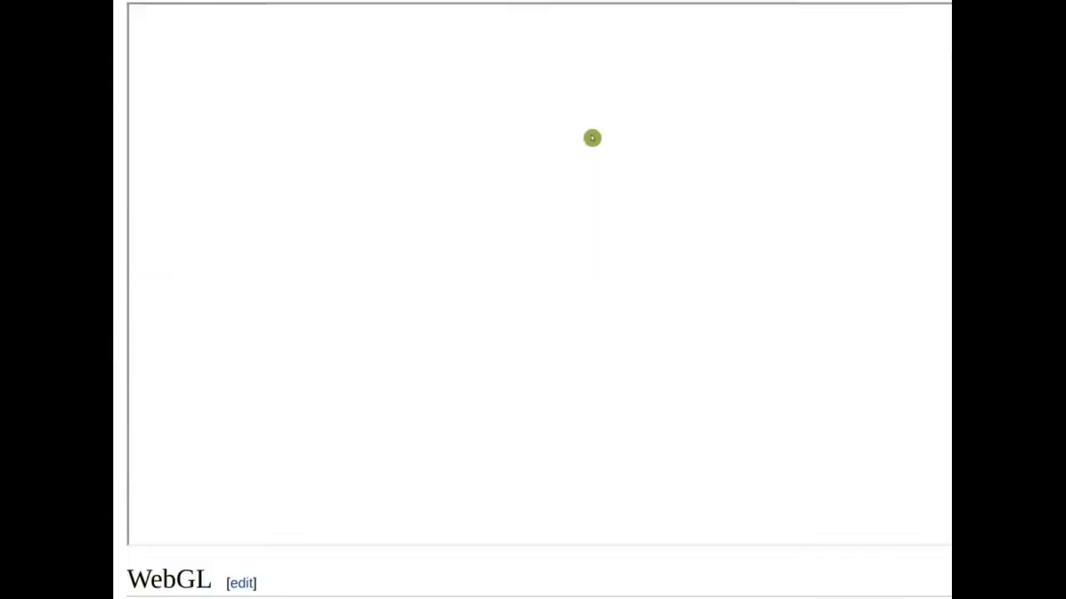
{"action": "scroll", "coordinate": [592, 137], "scroll_direction": "down", "scroll_amount": 8}
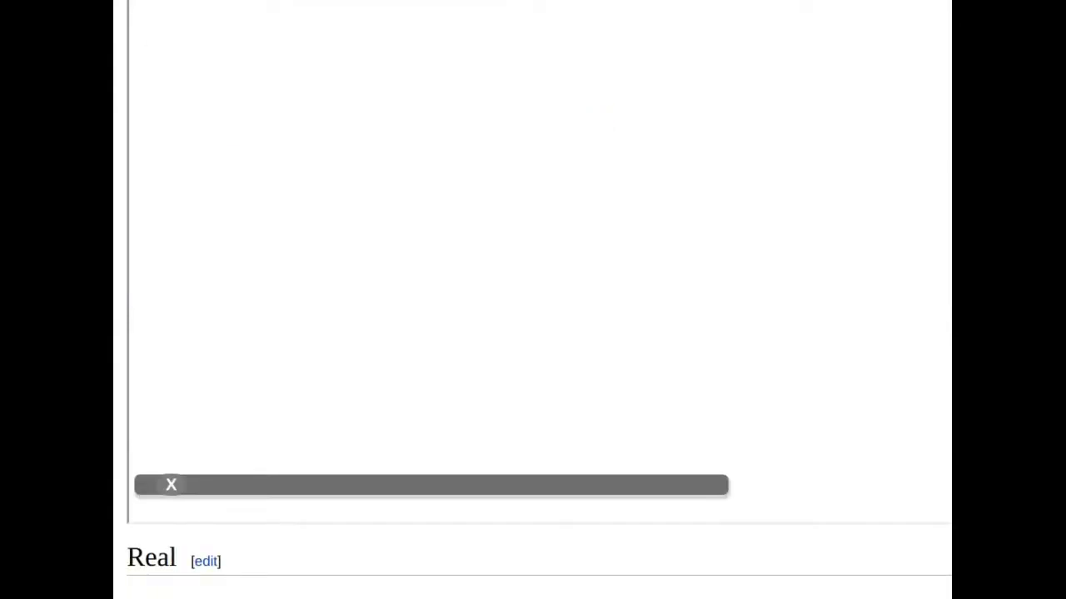
{"action": "scroll", "coordinate": [467, 145], "scroll_direction": "down", "scroll_amount": 6}
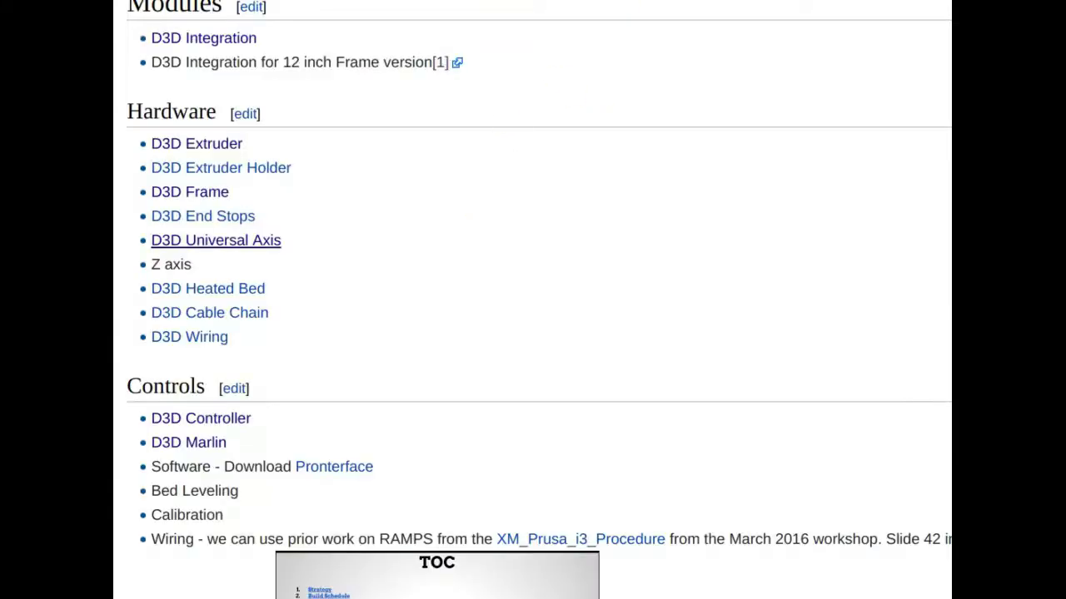
{"action": "left_click", "coordinate": [155, 41]}
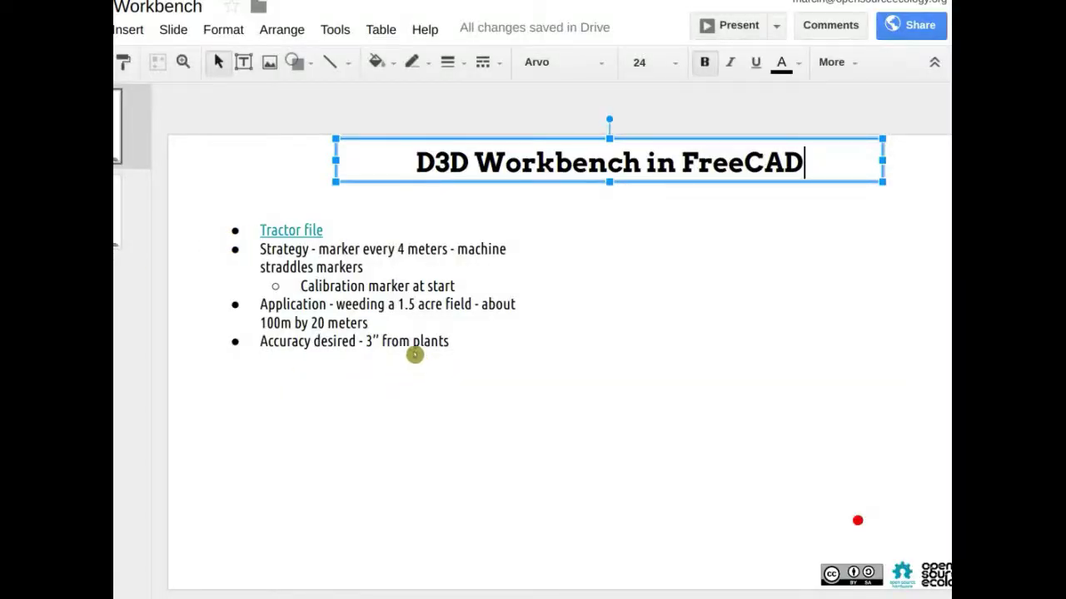
Step: Replace the slide's old body text with the bullet 'See existing files at D3D Integration'
{"action": "left_click_drag", "start_coordinate": [425, 363], "coordinate": [260, 230]}
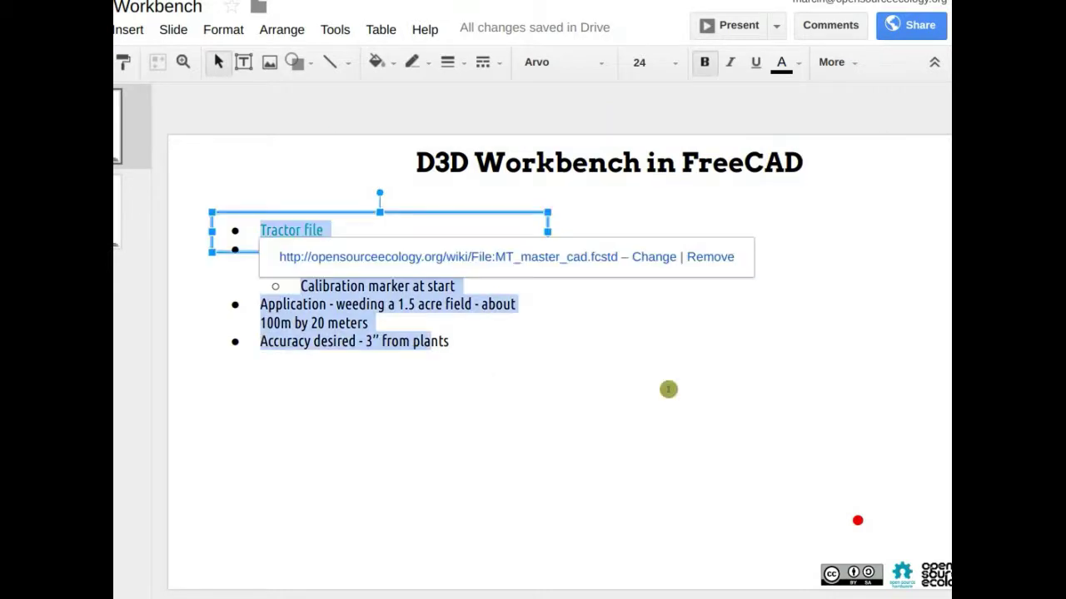
{"action": "key", "text": "ctrl+a"}
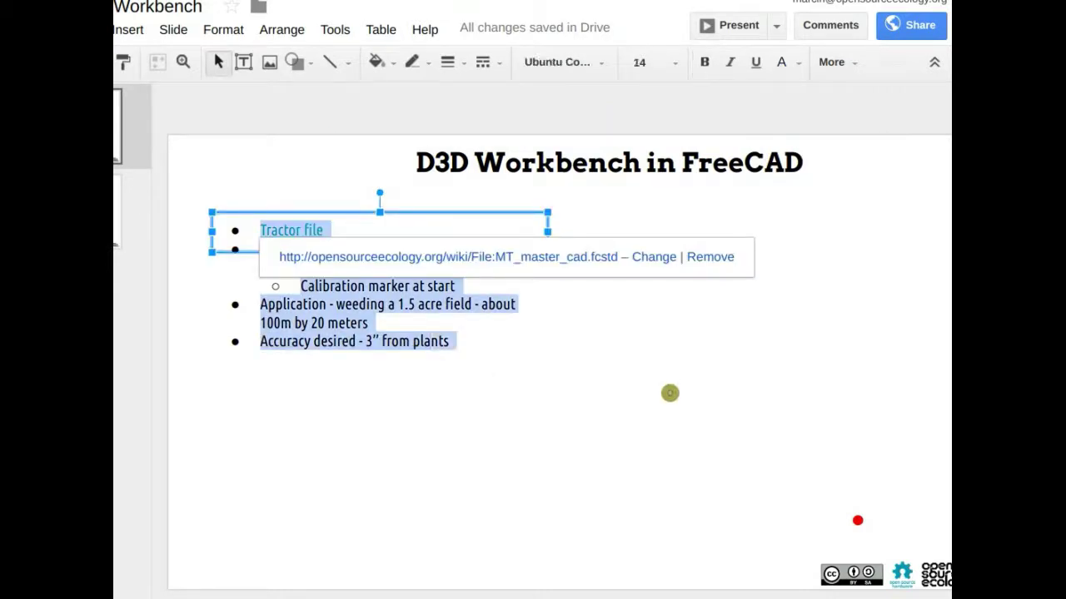
{"action": "key", "text": "BackSpace"}
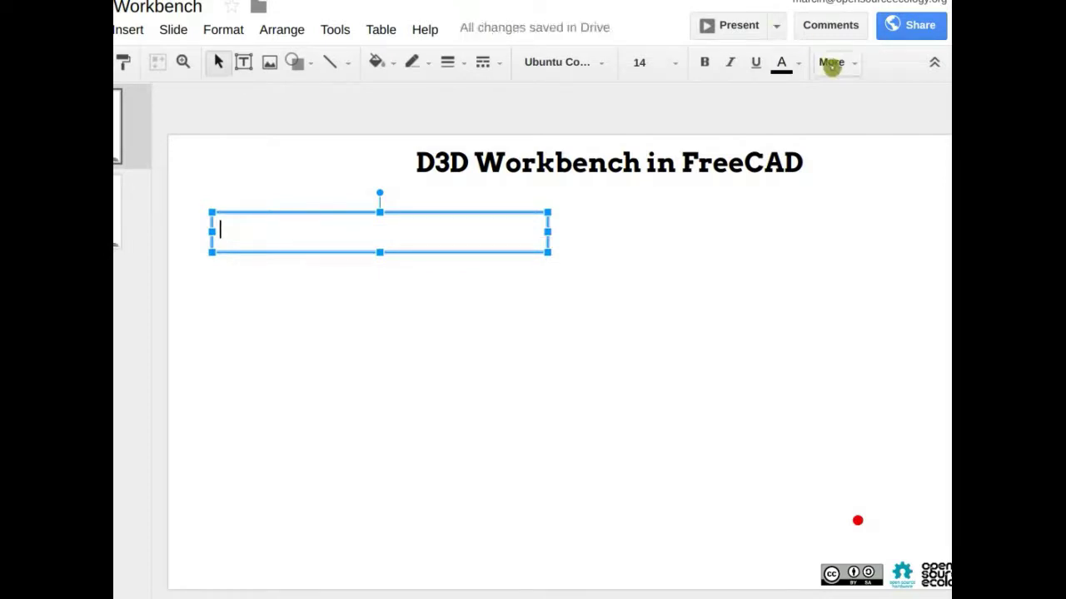
{"action": "left_click", "coordinate": [831, 62]}
{"action": "left_click", "coordinate": [744, 102]}
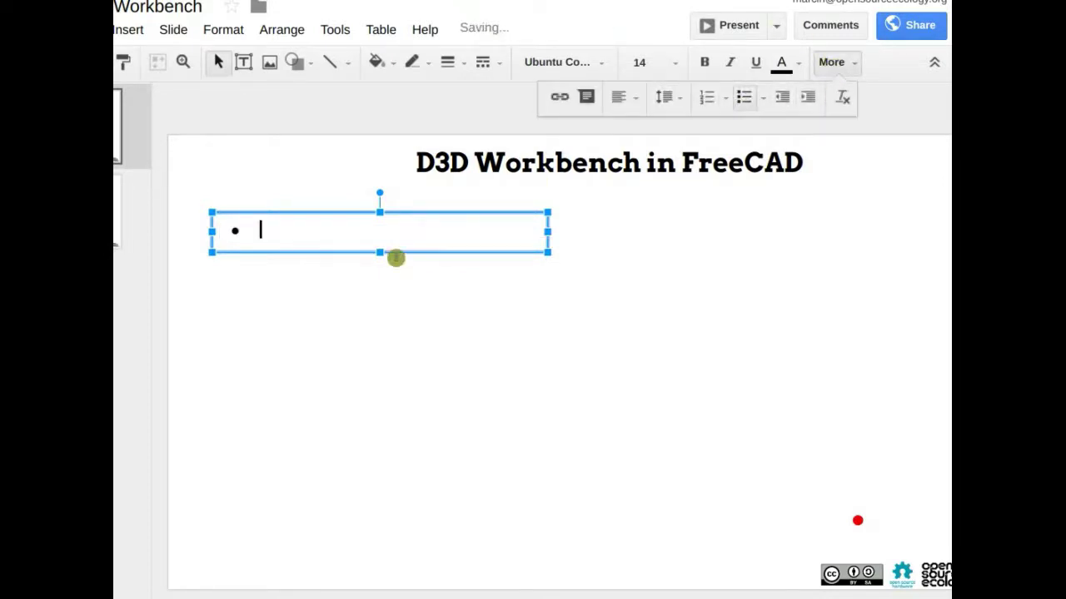
{"action": "type", "text": "See exisitn"}
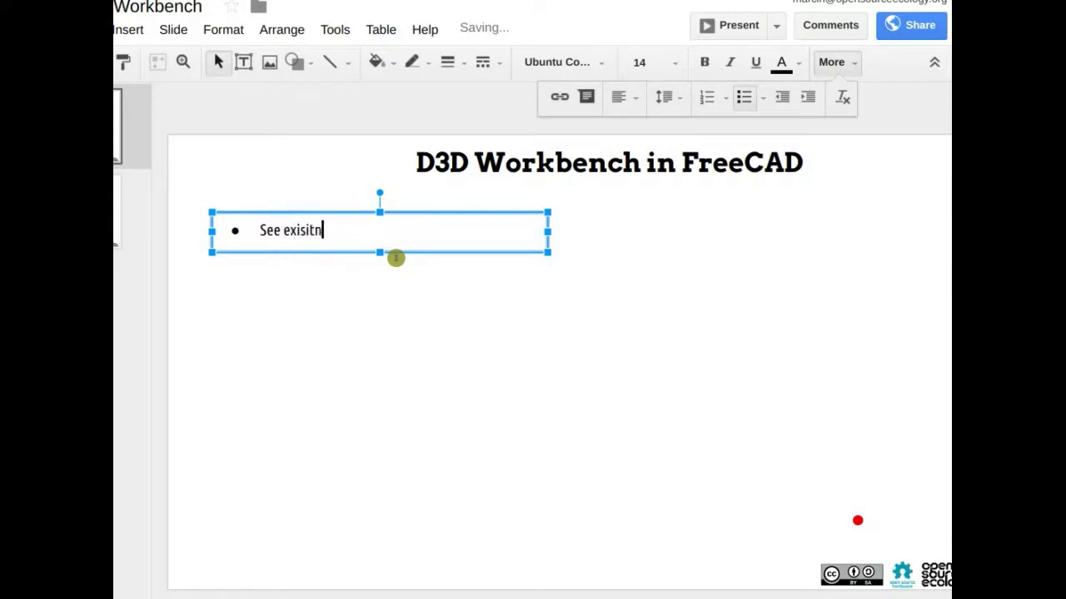
{"action": "key", "text": "BackSpace"}
{"action": "key", "text": "BackSpace"}
{"action": "key", "text": "BackSpace"}
{"action": "type", "text": "ting files at D"}
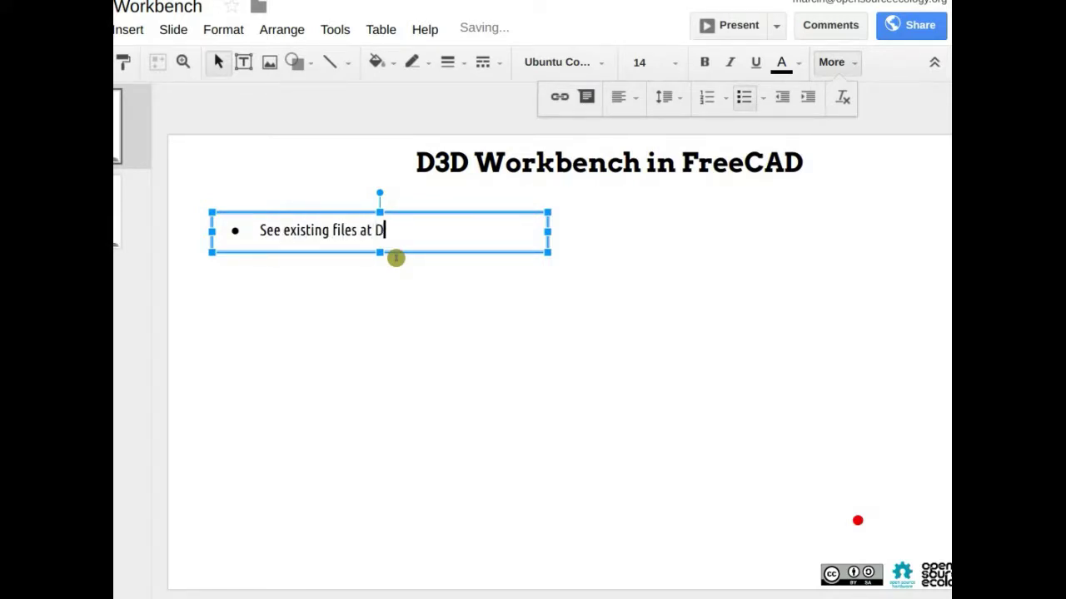
{"action": "type", "text": "3D Integration"}
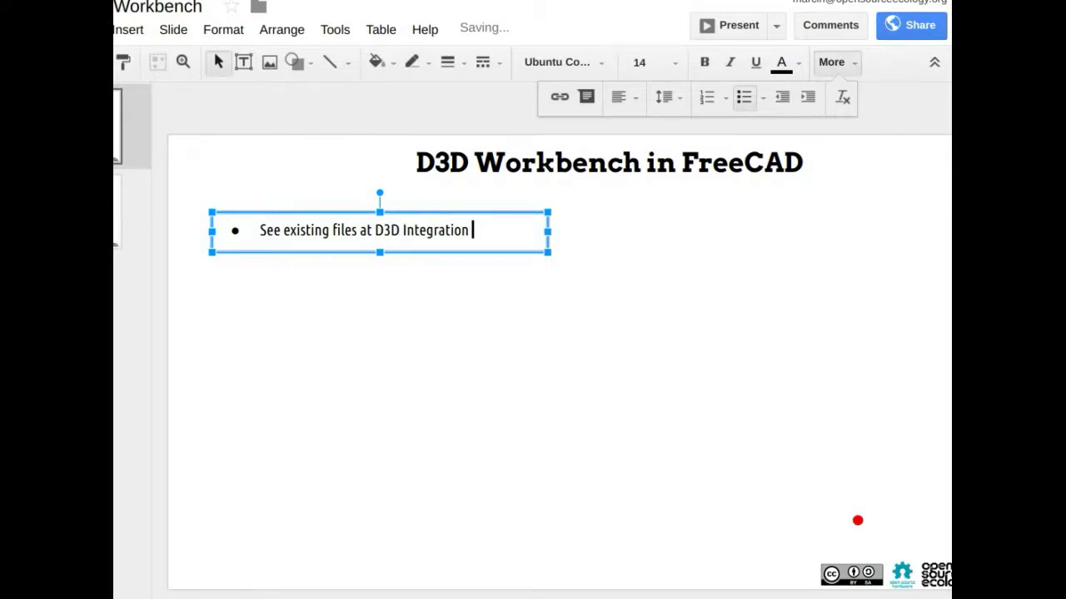
Step: Check the wiki tabs, then select 'D3D Integration' in the slide bullet
{"action": "key", "text": "alt+Tab"}
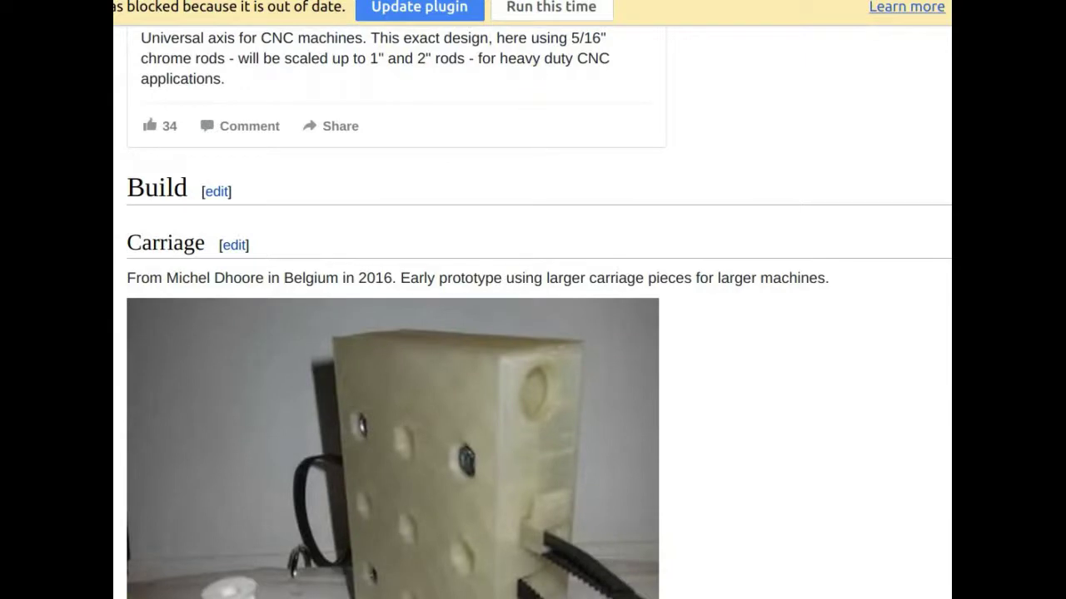
{"action": "key", "text": "alt+Left"}
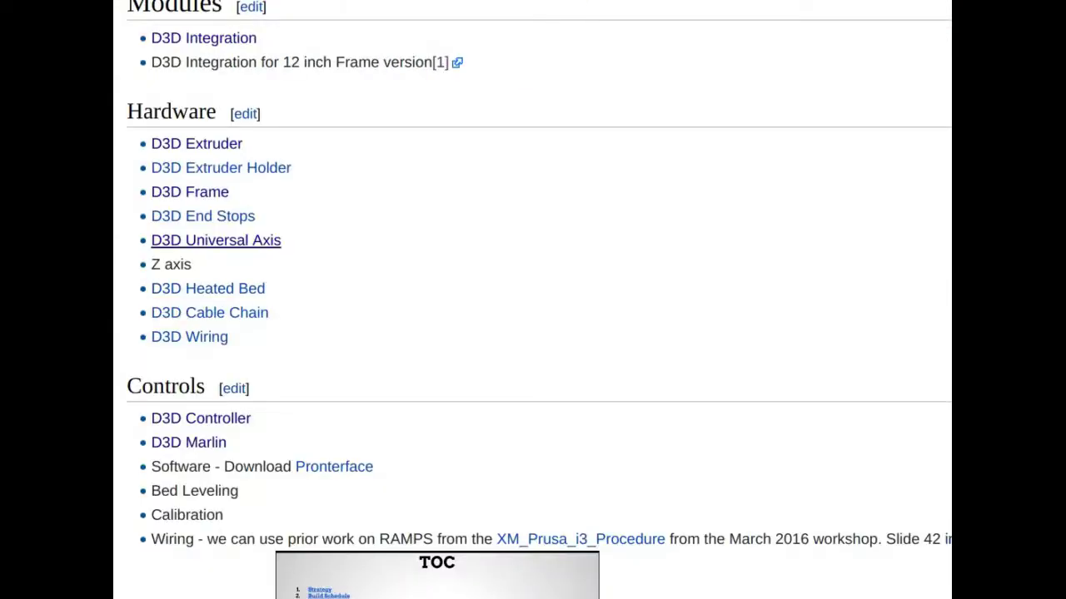
{"action": "scroll", "coordinate": [539, 300], "scroll_direction": "down", "scroll_amount": 10}
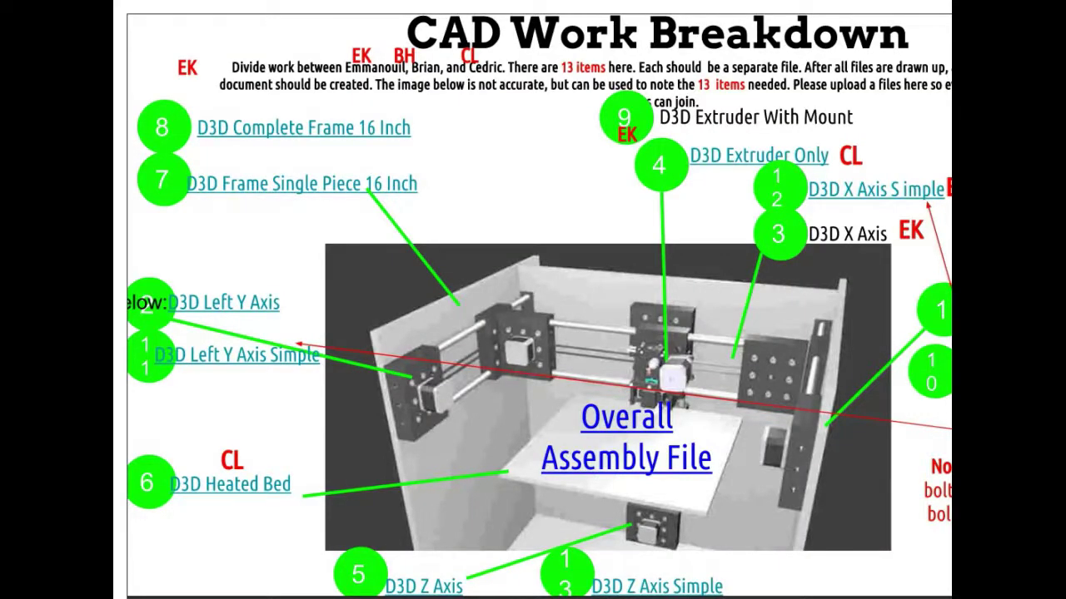
{"action": "scroll", "coordinate": [506, 105], "scroll_direction": "up", "scroll_amount": 10}
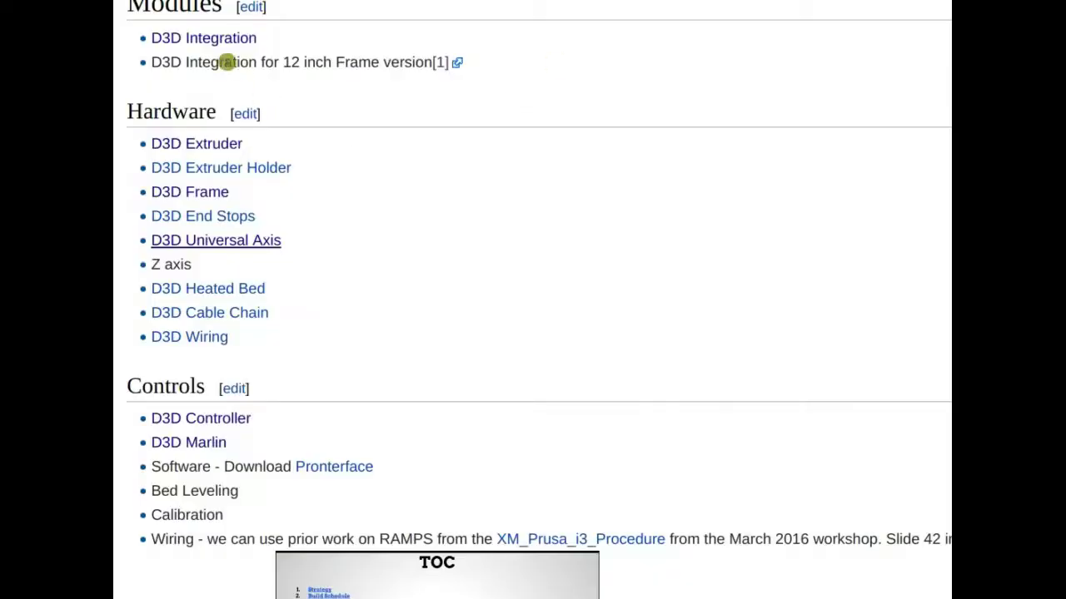
{"action": "left_click", "coordinate": [216, 240]}
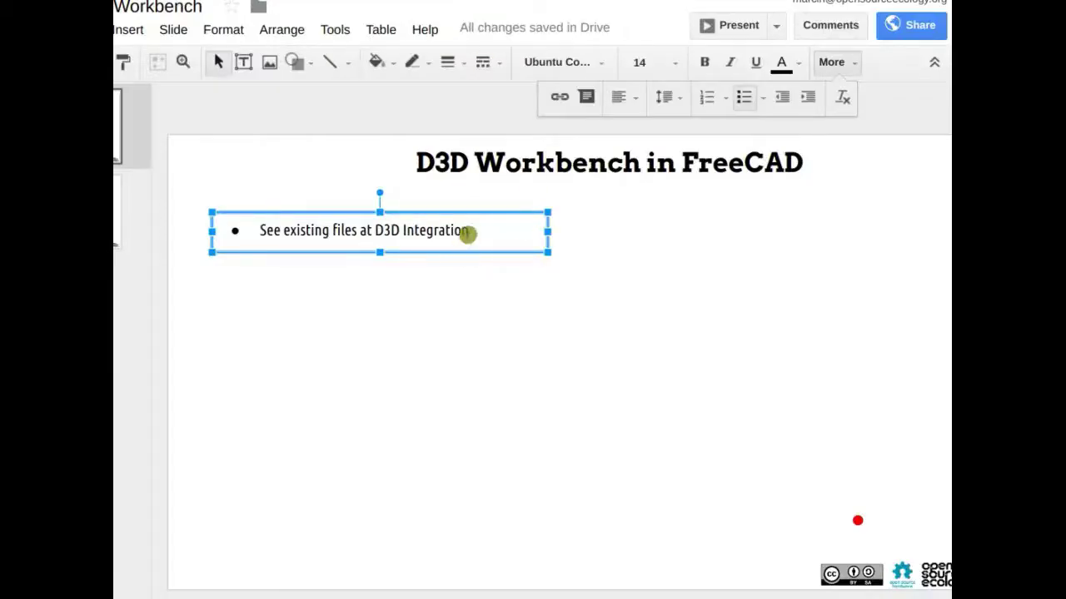
{"action": "left_click_drag", "start_coordinate": [468, 231], "coordinate": [380, 231]}
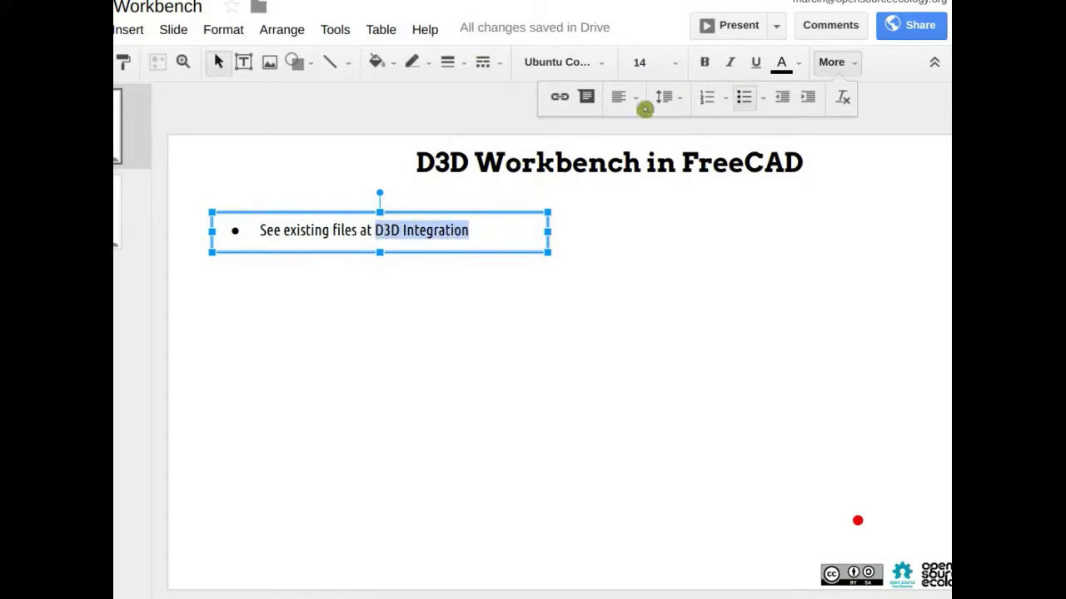
Step: Link 'D3D Integration' to its wiki page and nudge the text box up-left
{"action": "left_click", "coordinate": [572, 98]}
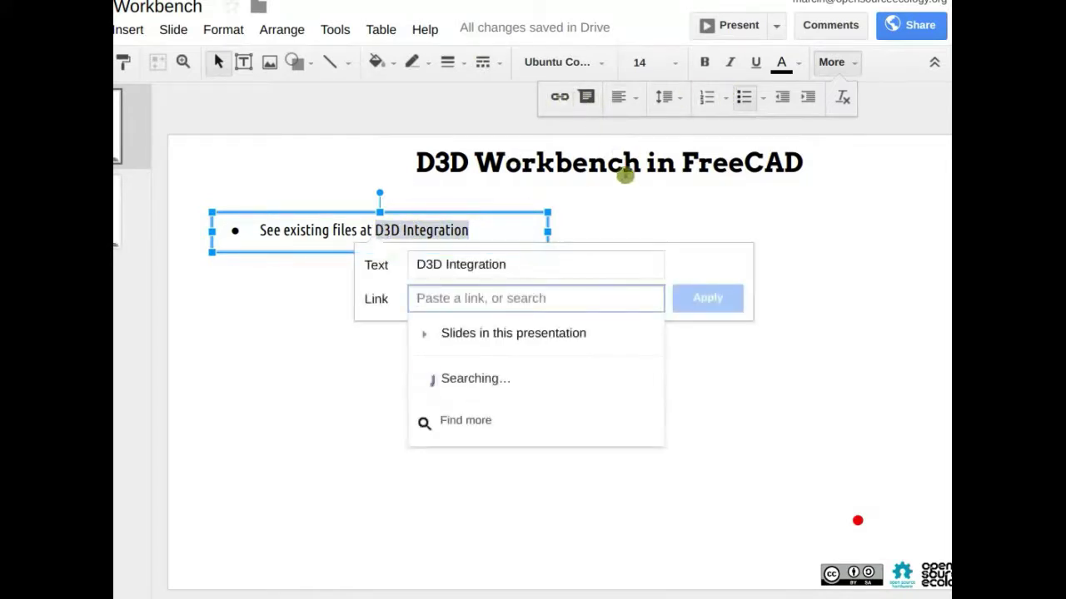
{"action": "type", "text": "http://opensourceecology.org/wiki/D3D_Integration"}
{"action": "left_click", "coordinate": [715, 301]}
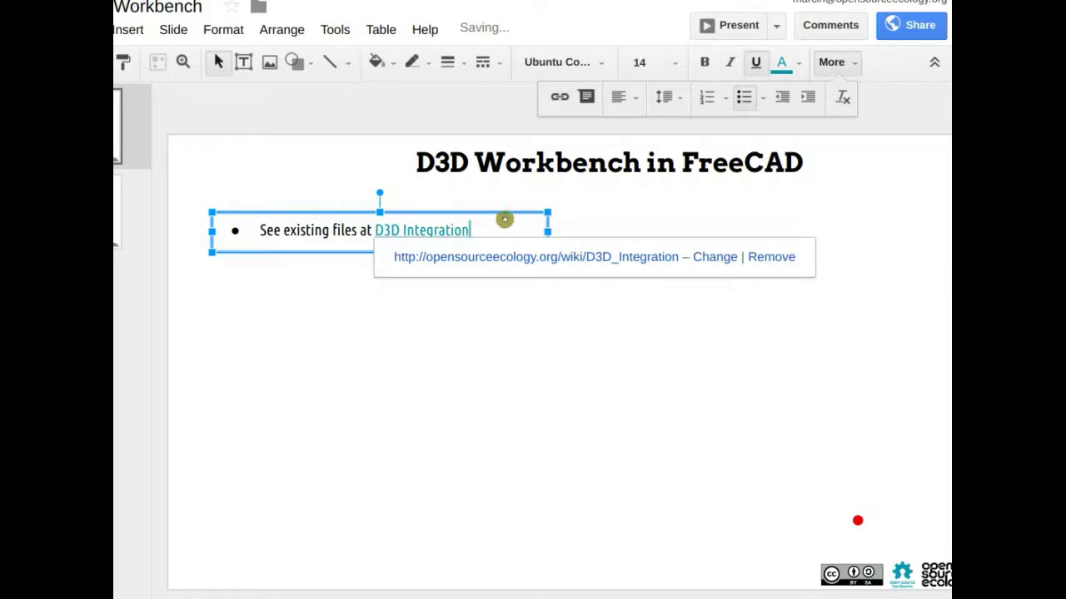
{"action": "left_click_drag", "start_coordinate": [502, 215], "coordinate": [496, 204]}
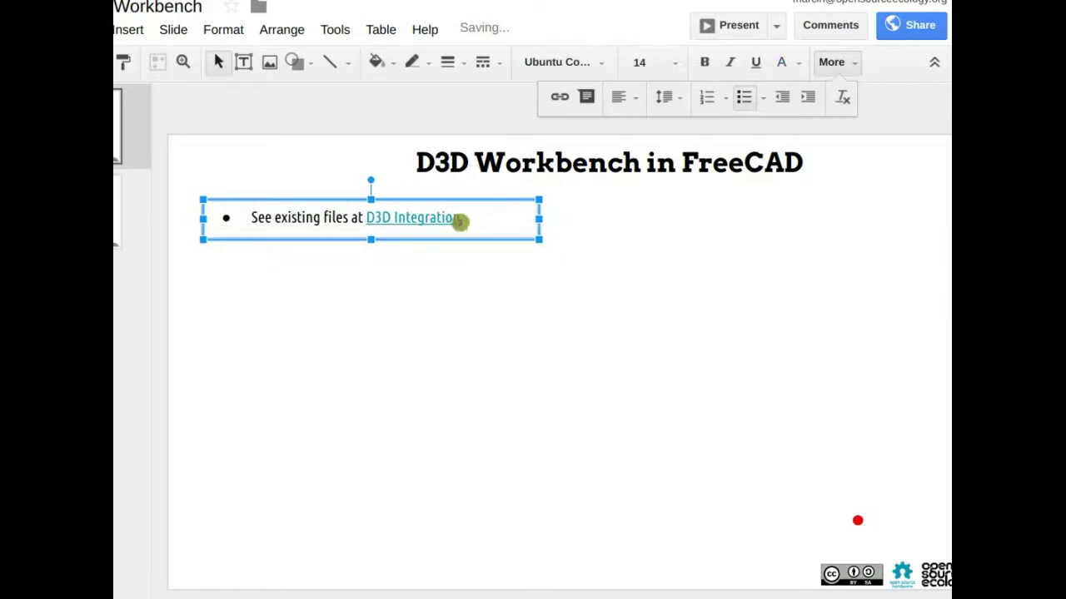
Step: Append ', and also' plus the contributor's log name, fixing its spelling
{"action": "left_click", "coordinate": [484, 220]}
{"action": "type", "text": ", "}
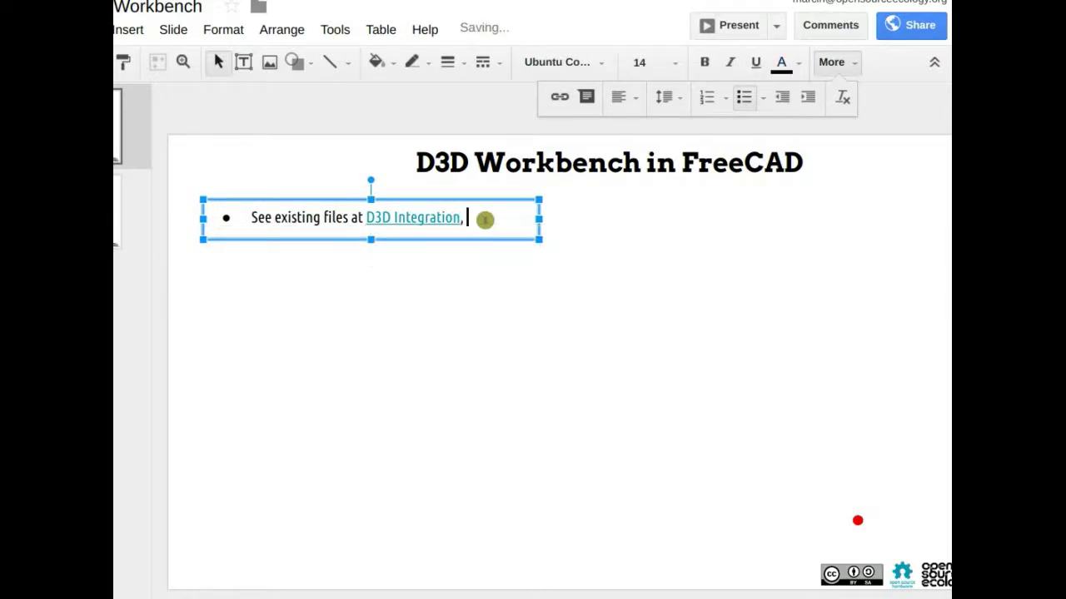
{"action": "type", "text": "and also"}
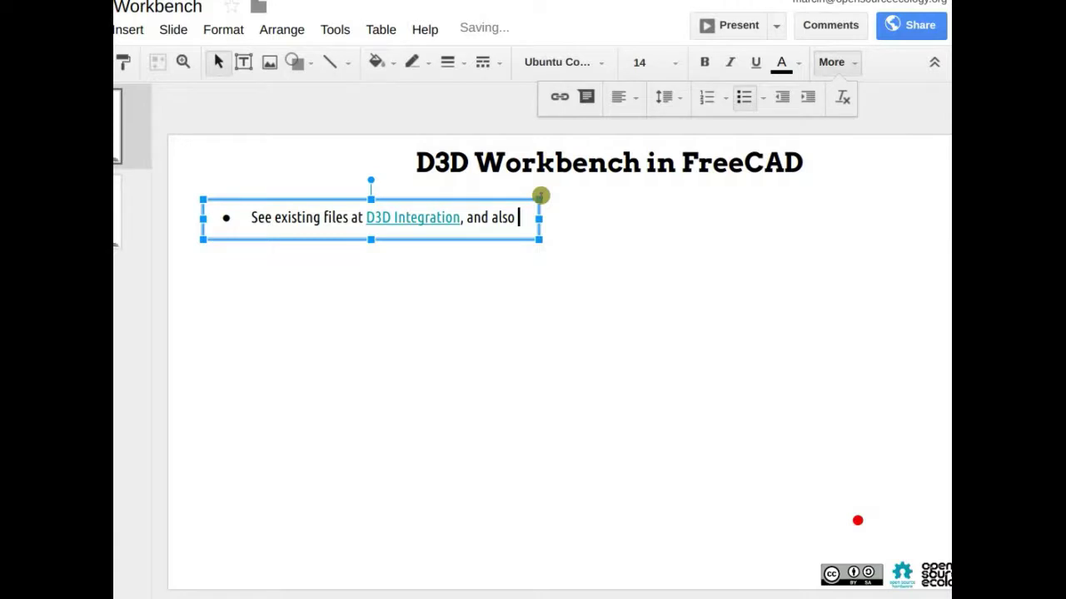
{"action": "type", "text": "Emmanoil Log"}
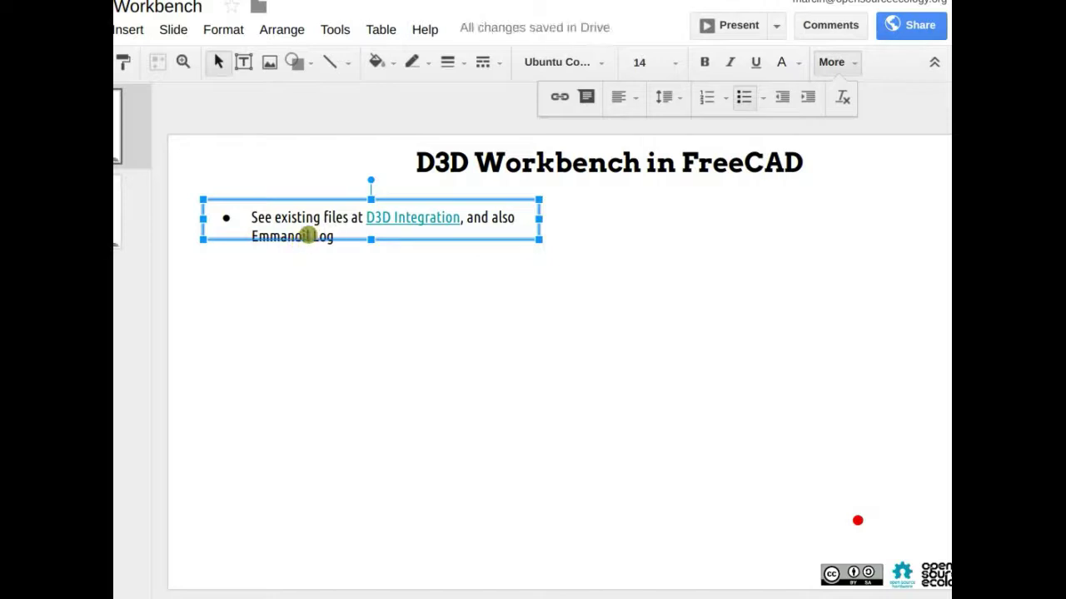
{"action": "left_click", "coordinate": [308, 236]}
{"action": "type", "text": "u"}
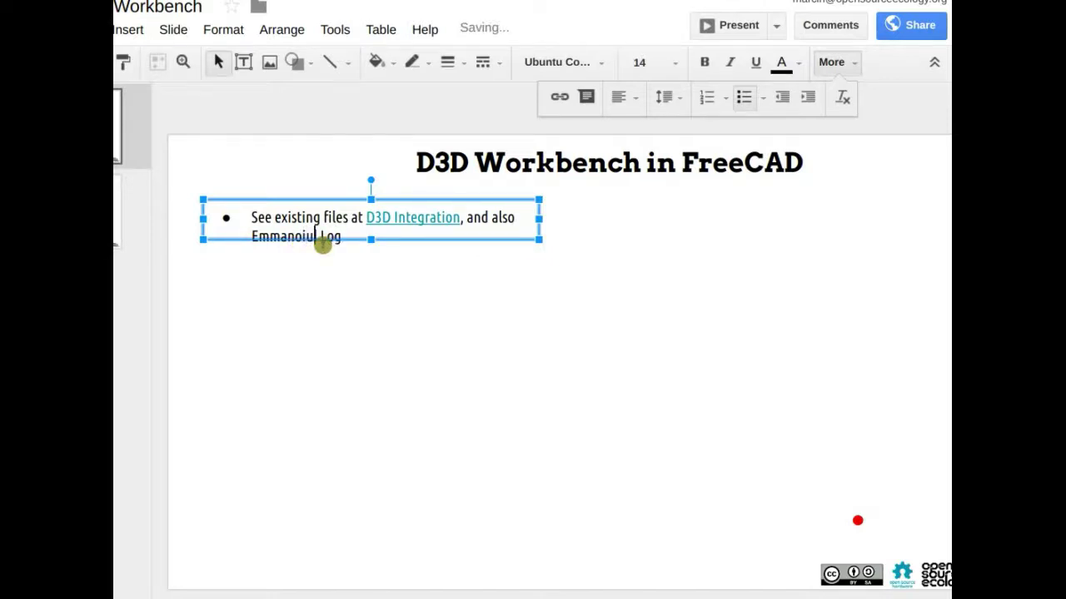
{"action": "key", "text": "BackSpace"}
{"action": "key", "text": "BackSpace"}
{"action": "key", "text": "BackSpace"}
{"action": "key", "text": "BackSpace"}
{"action": "key", "text": "BackSpace"}
{"action": "type", "text": "nouil"}
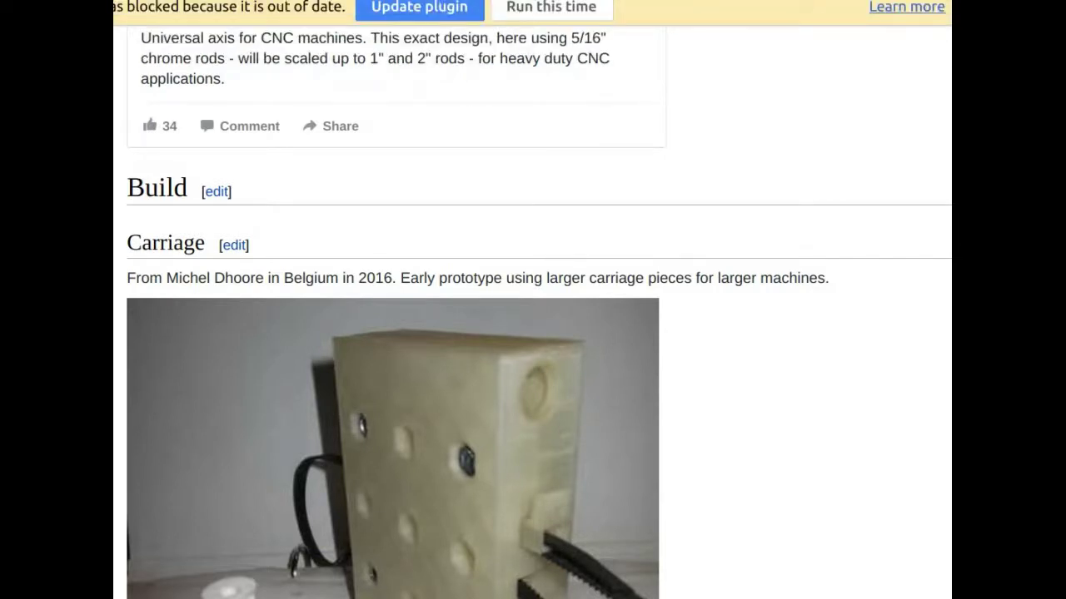
Step: Link the contributor's log text to their wiki log page and widen the text box
{"action": "scroll", "coordinate": [533, 300], "scroll_direction": "down", "scroll_amount": 1}
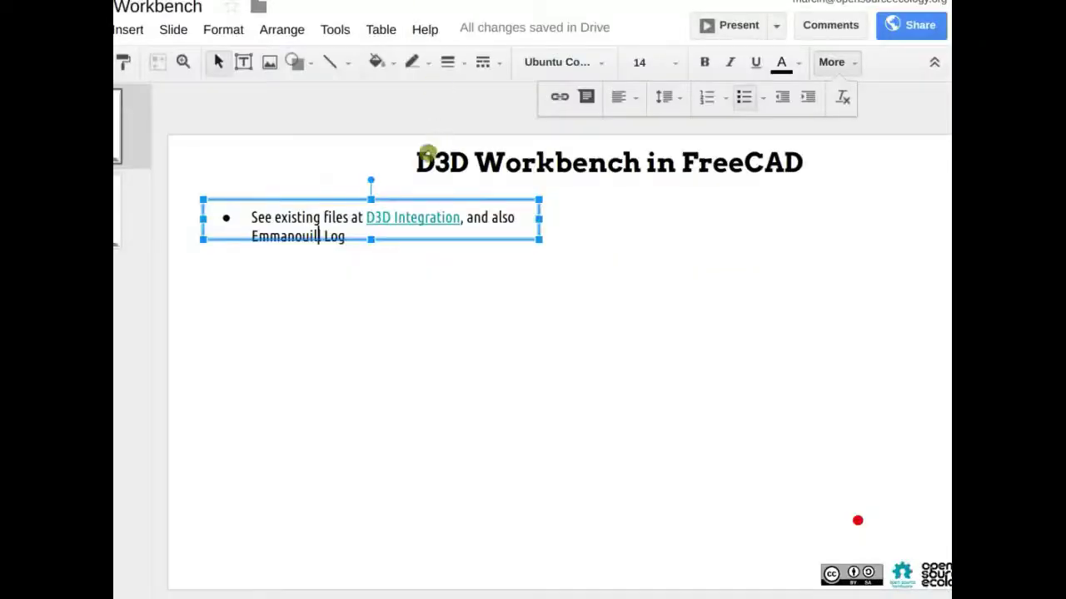
{"action": "left_click_drag", "start_coordinate": [253, 237], "coordinate": [407, 198]}
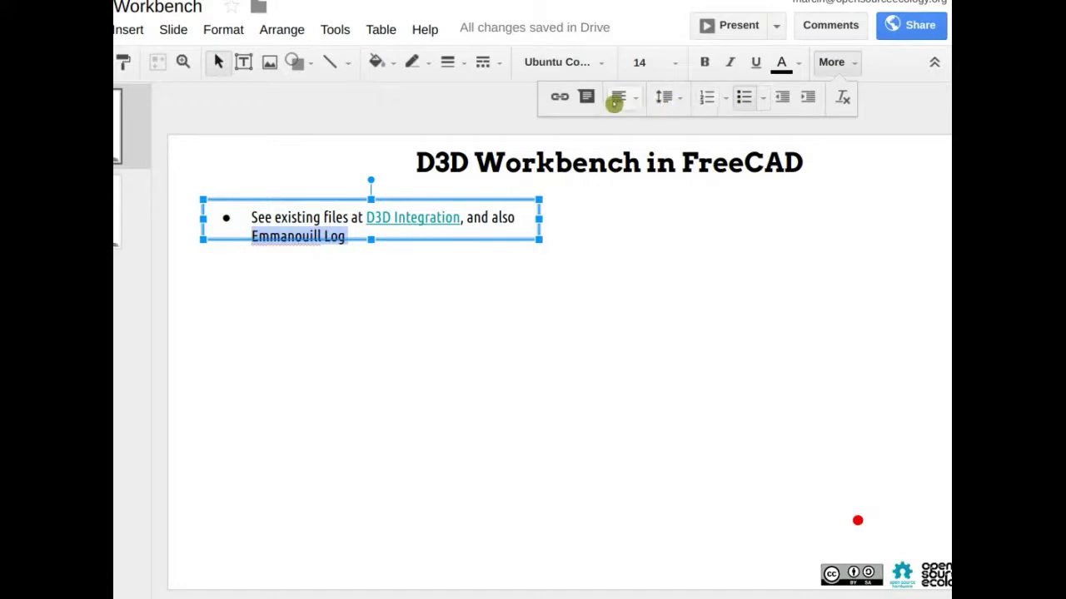
{"action": "left_click", "coordinate": [559, 97]}
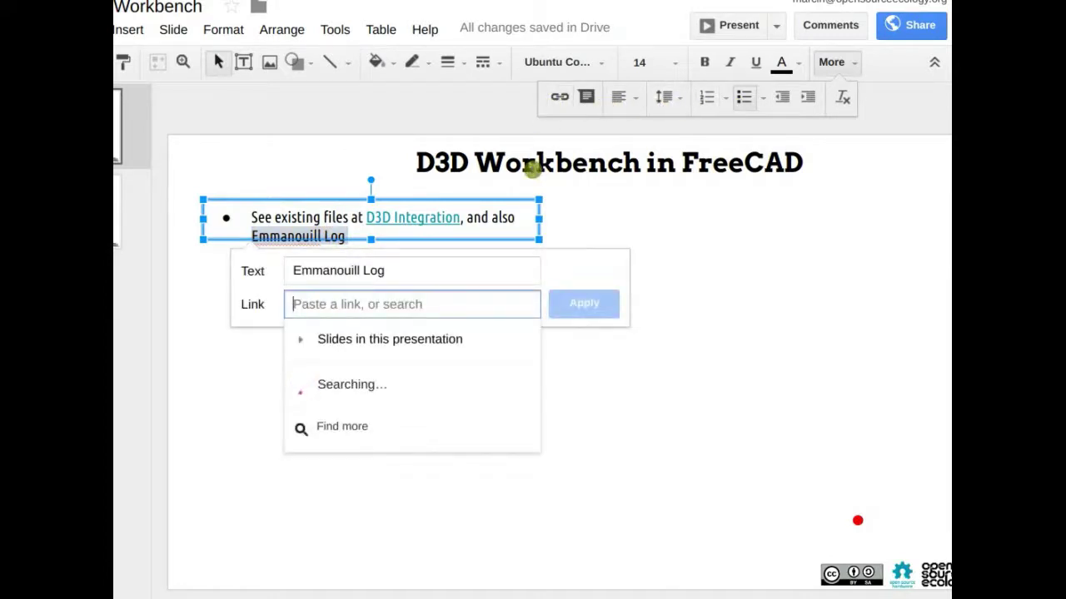
{"action": "key", "text": "ctrl+v"}
{"action": "left_click", "coordinate": [578, 311]}
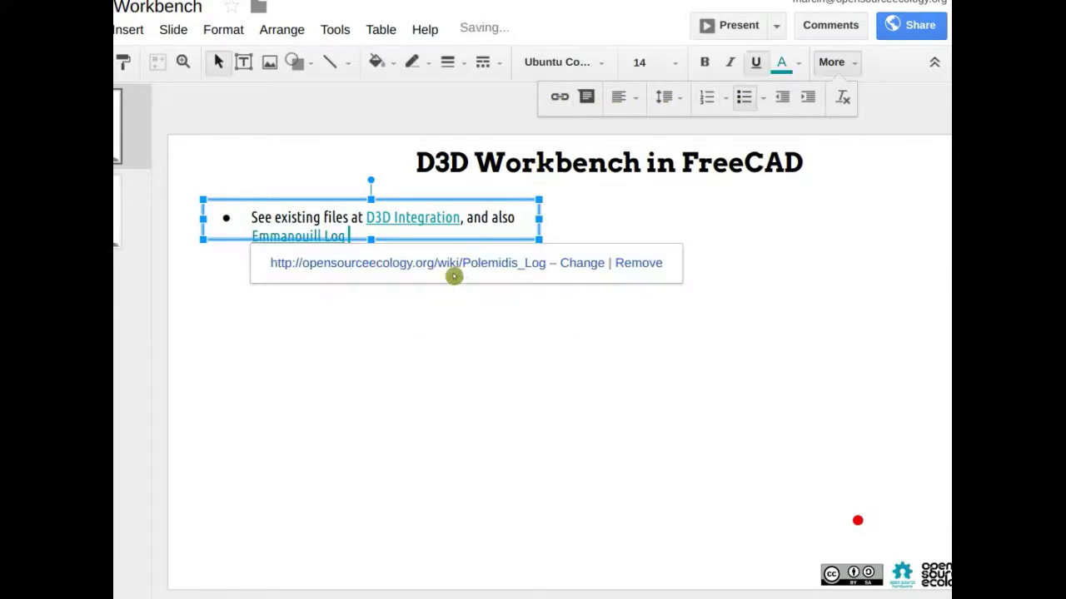
{"action": "left_click_drag", "start_coordinate": [538, 222], "coordinate": [763, 214]}
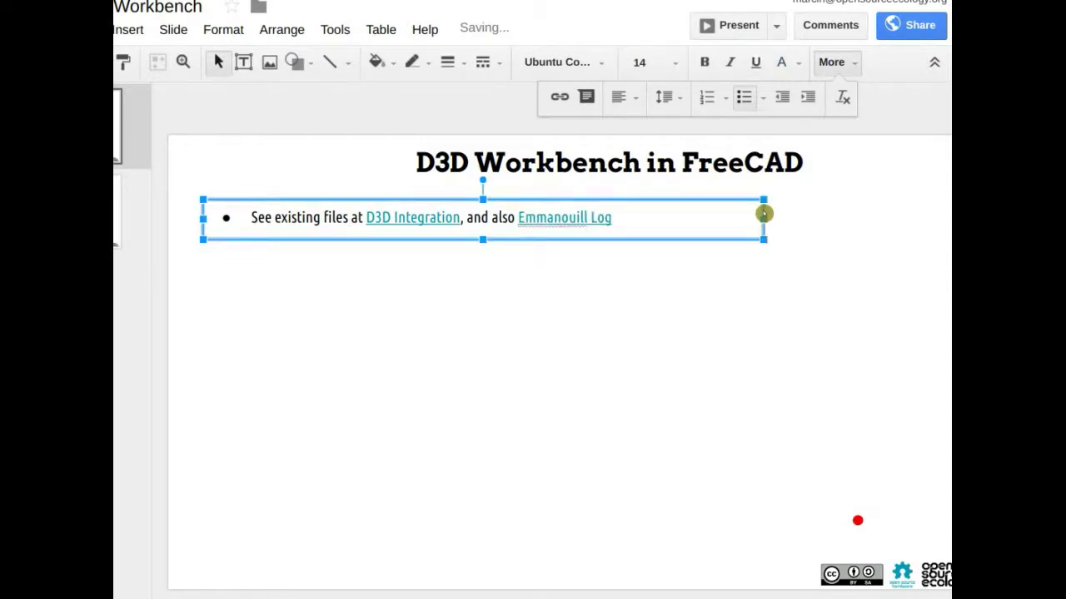
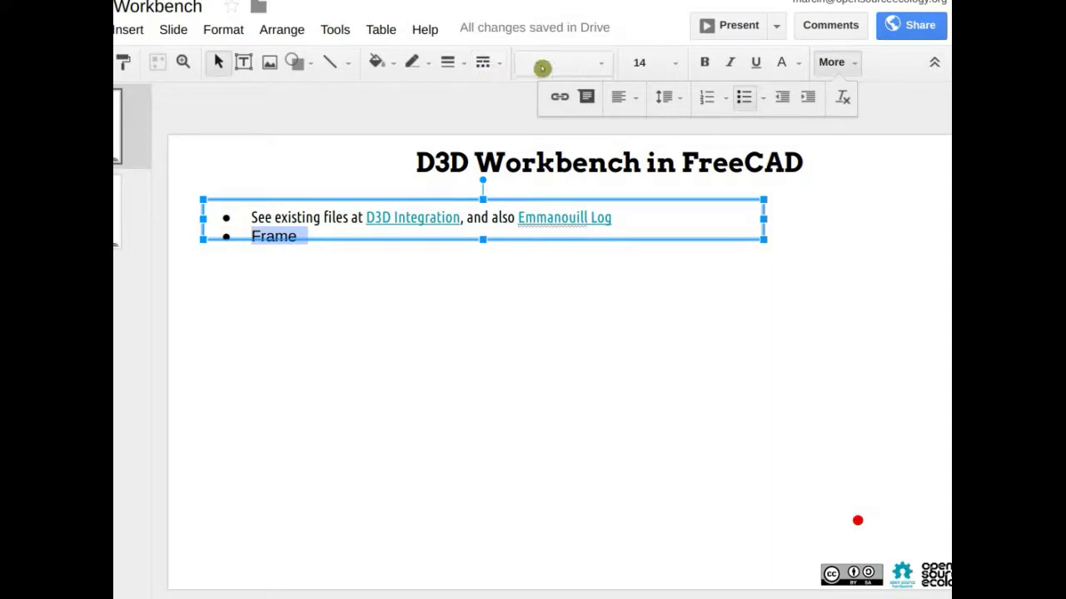
Step: Set Frame in Ubuntu Condensed and extend it to 'Frame is filled with axes'
{"action": "left_click", "coordinate": [542, 65]}
{"action": "left_click", "coordinate": [538, 92]}
{"action": "left_click", "coordinate": [308, 235]}
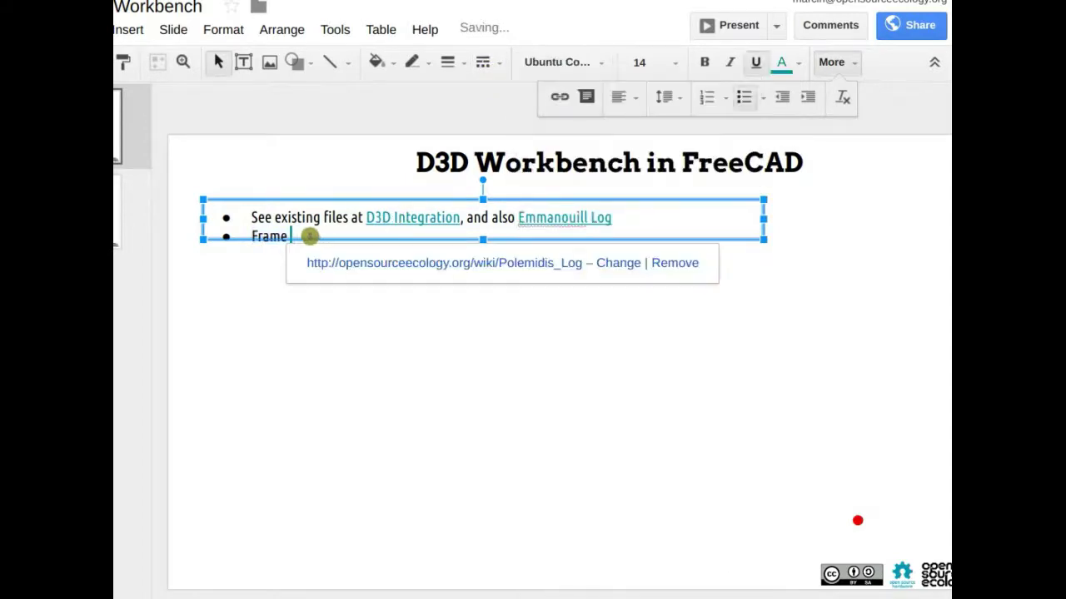
{"action": "type", "text": "is filled"}
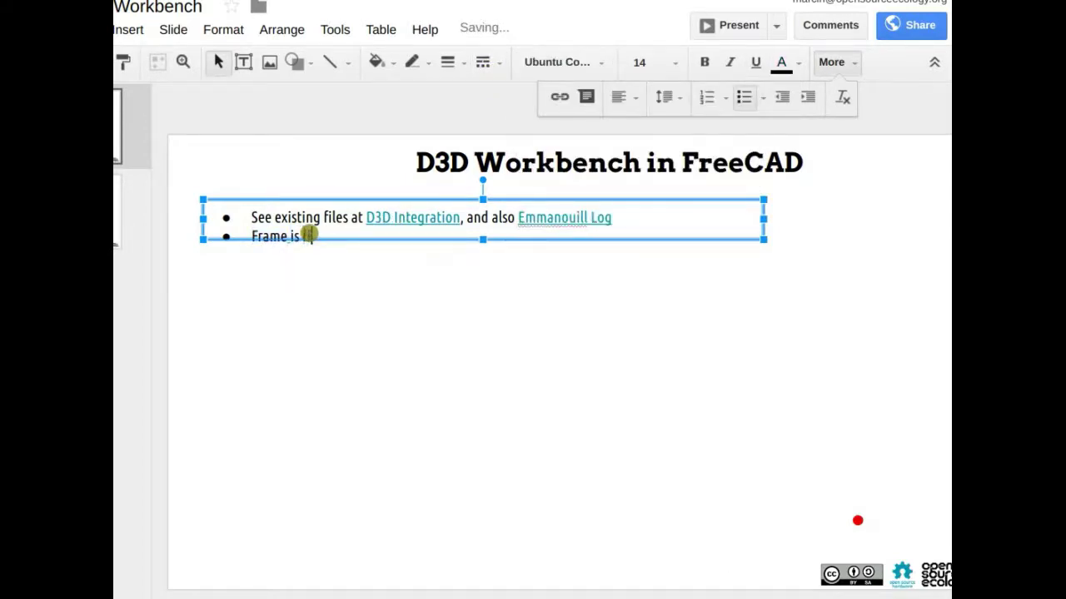
{"action": "type", "text": " with axis"}
{"action": "key", "text": "BackSpace"}
{"action": "key", "text": "BackSpace"}
{"action": "type", "text": "es"}
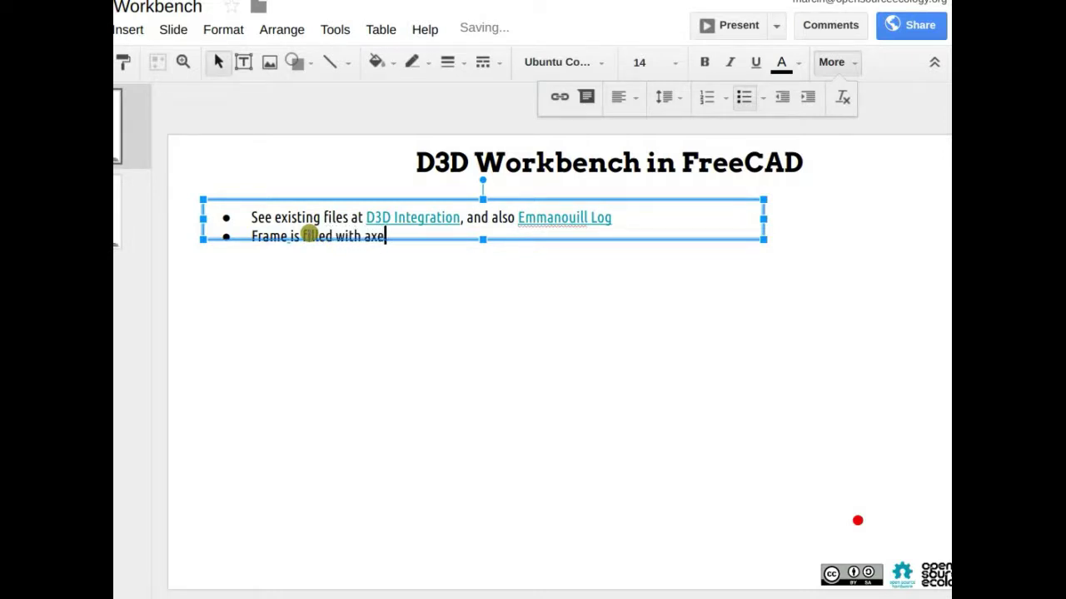
Step: Add sub-bullets 'Standard config - X, YY, ZZ' and 'Key issue:' under the Frame bullet
{"action": "key", "text": "Return"}
{"action": "key", "text": "Tab"}
{"action": "type", "text": "Standard"}
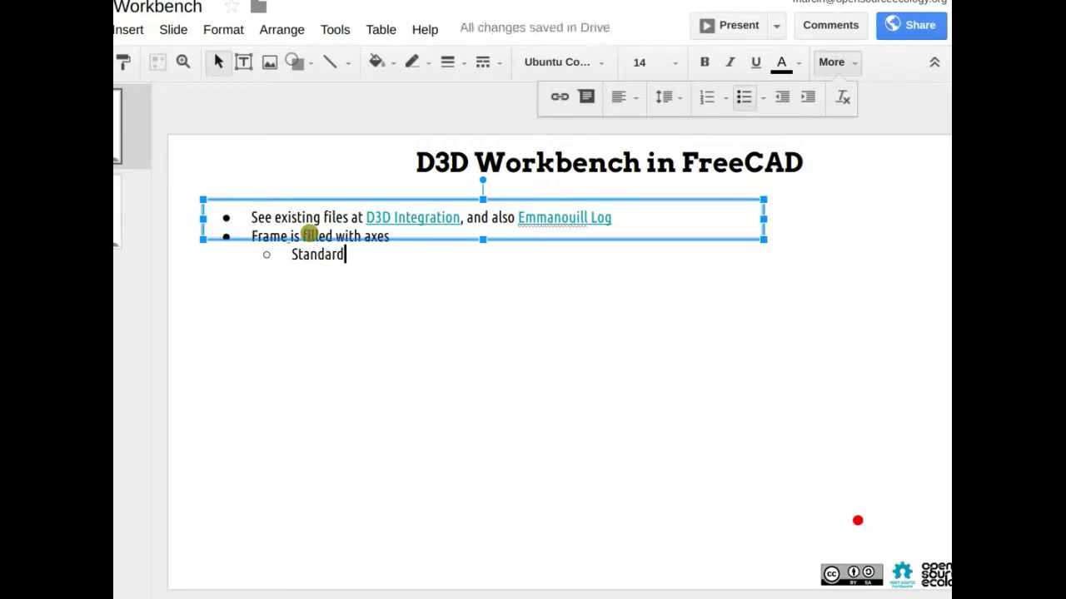
{"action": "type", "text": " conf"}
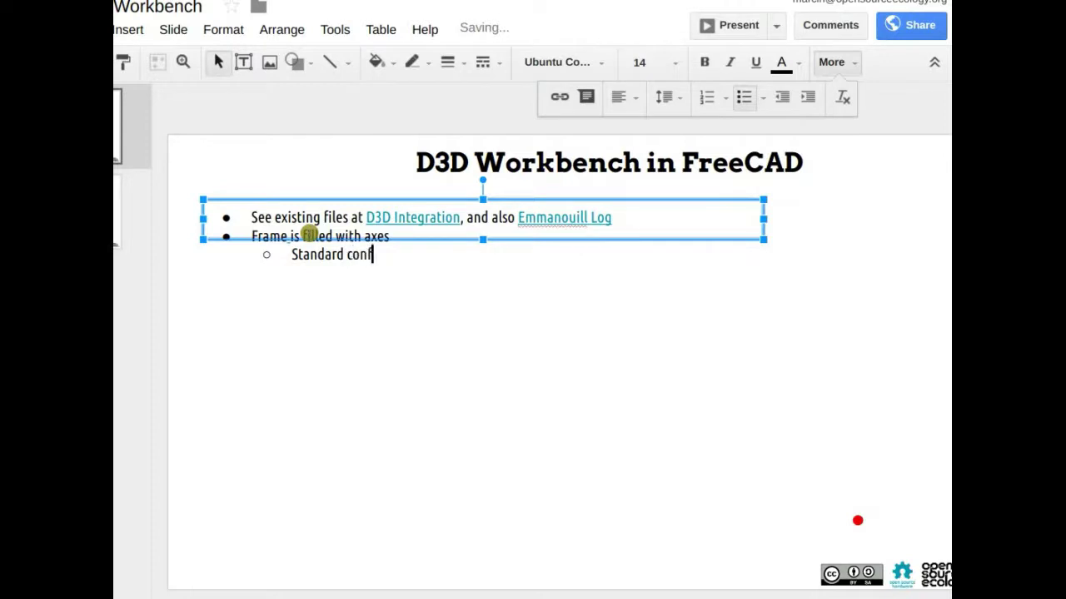
{"action": "type", "text": "ig -"}
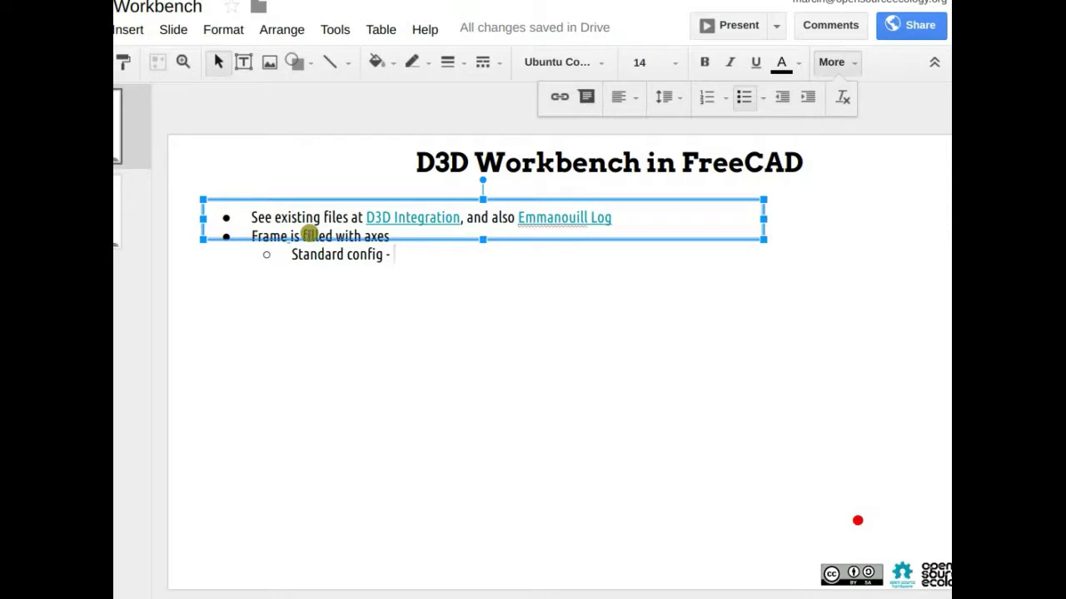
{"action": "type", "text": "X"}
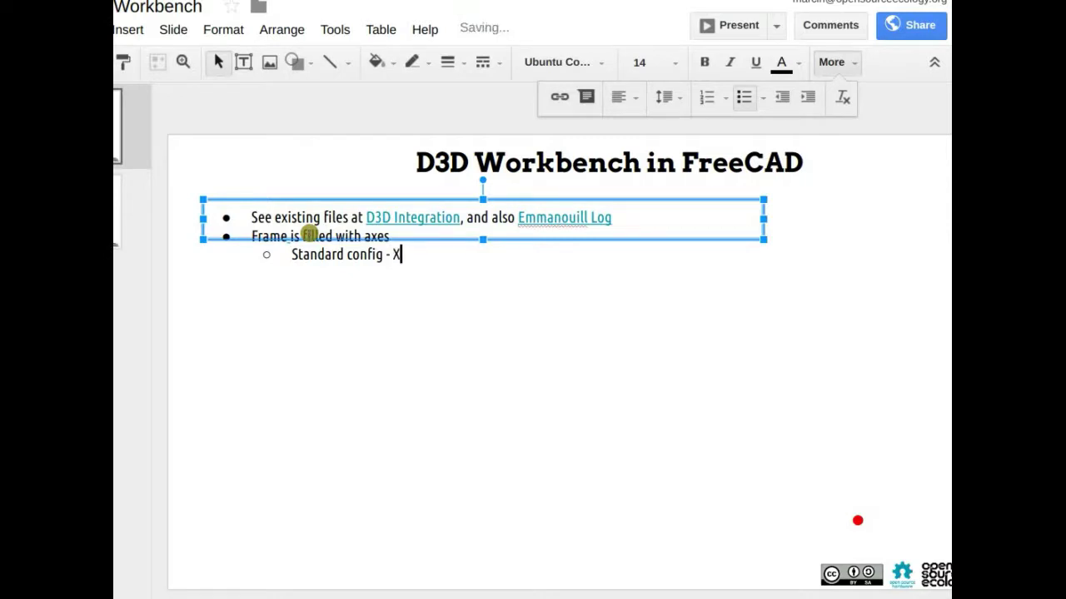
{"action": "type", "text": ", YY, ZZ"}
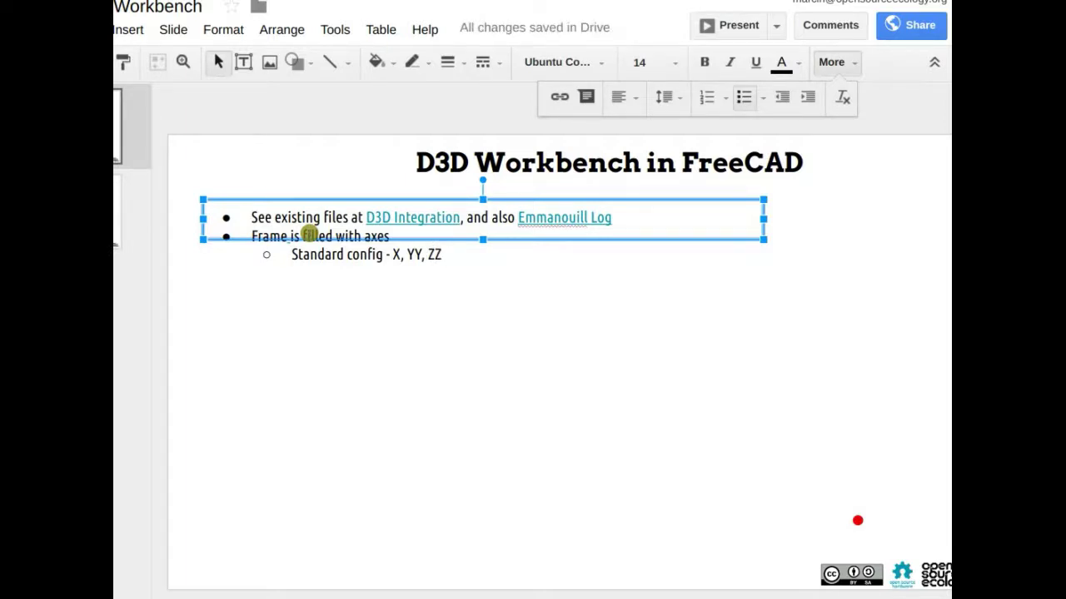
{"action": "key", "text": "Return"}
{"action": "type", "text": "Key"}
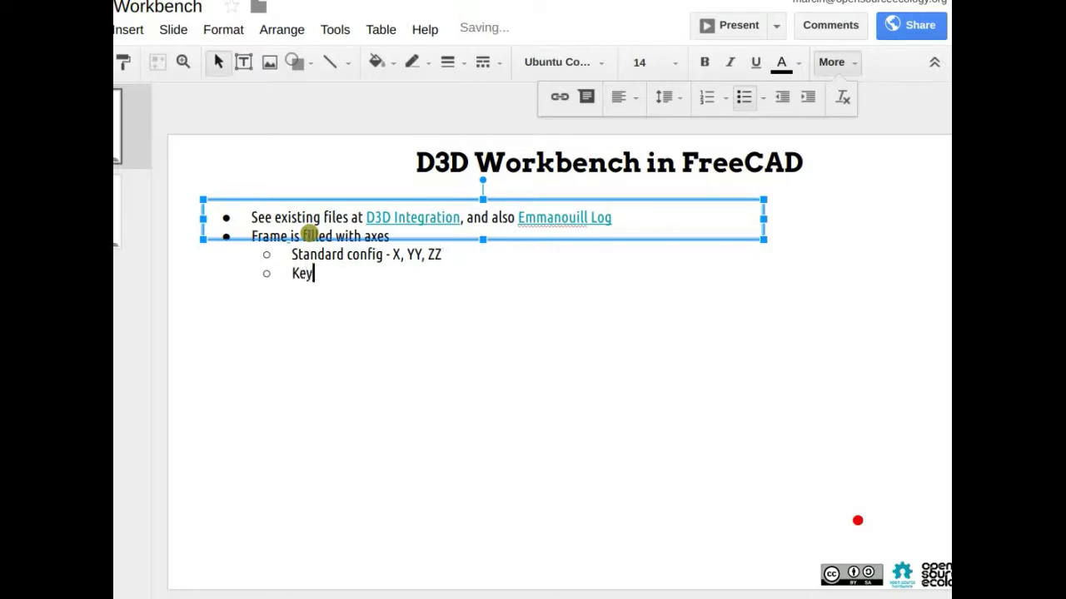
{"action": "type", "text": " issue:"}
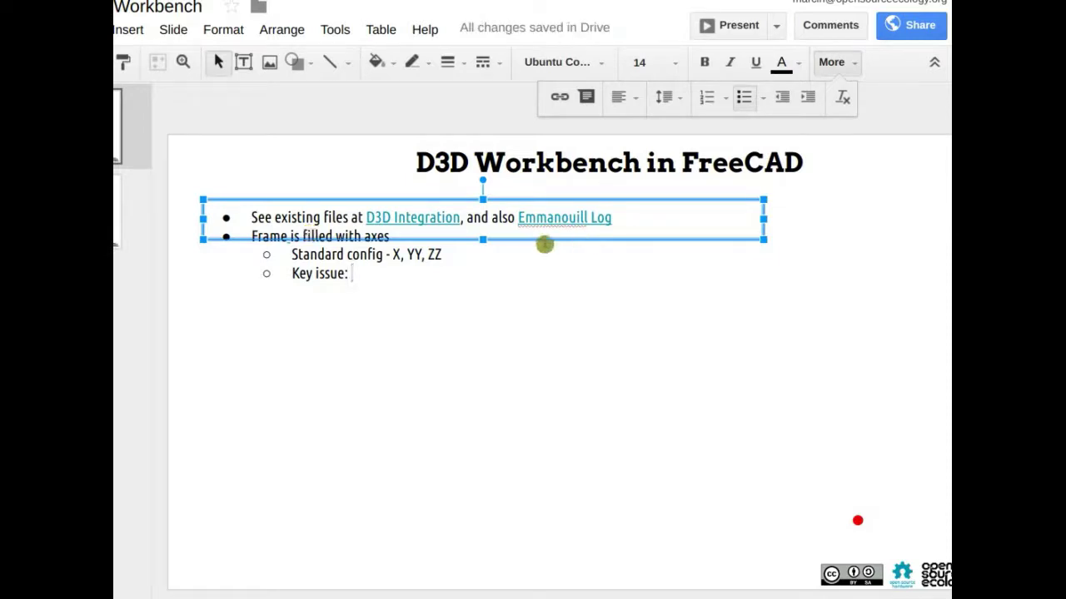
{"action": "left_click", "coordinate": [404, 236]}
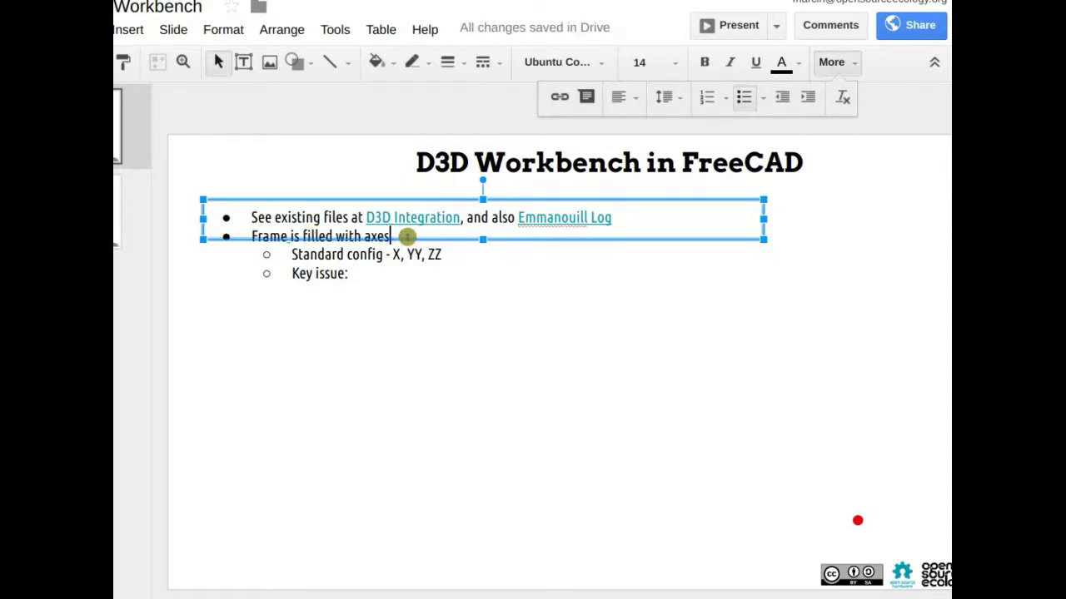
Step: Continue Key issue with 'size the frame to whatever size you need, and axes must be of a particular length'
{"action": "left_click", "coordinate": [362, 275]}
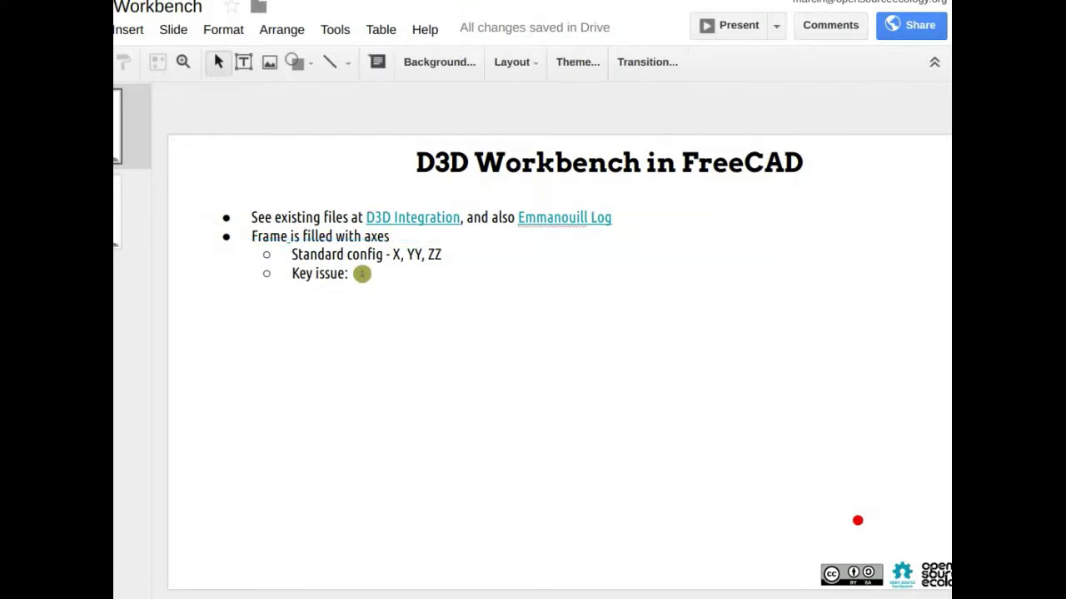
{"action": "left_click", "coordinate": [362, 274]}
{"action": "type", "text": "siz"}
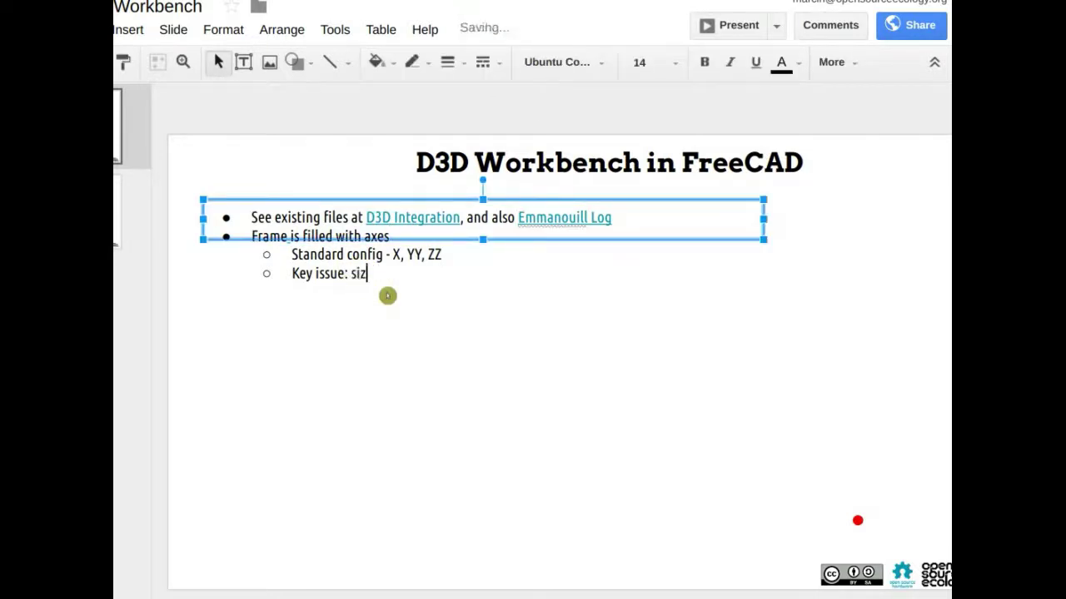
{"action": "type", "text": "e the frame "}
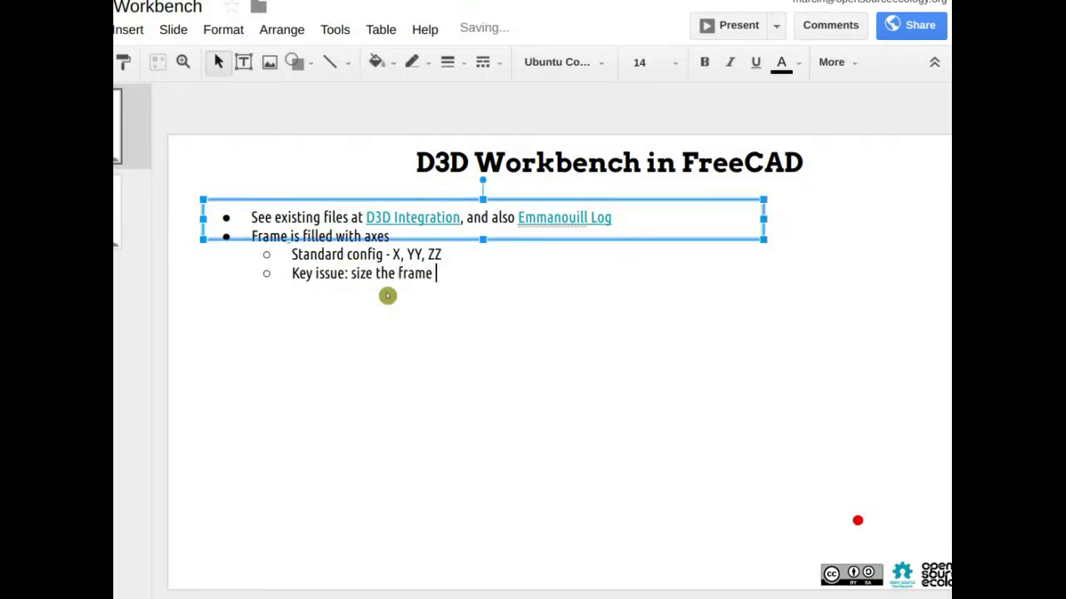
{"action": "type", "text": "to whatev"}
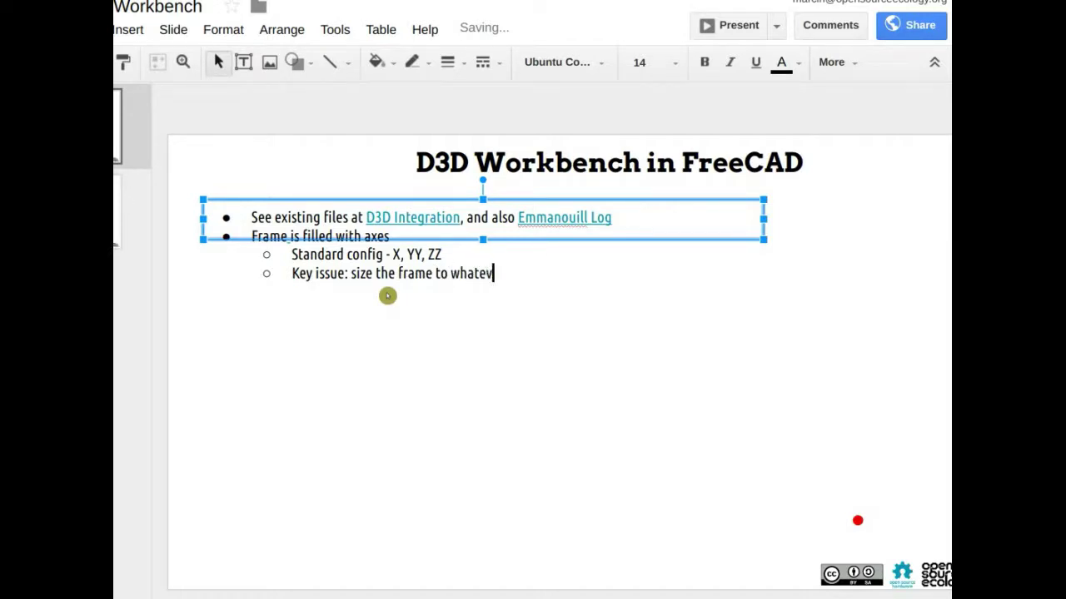
{"action": "type", "text": "er size you ne"}
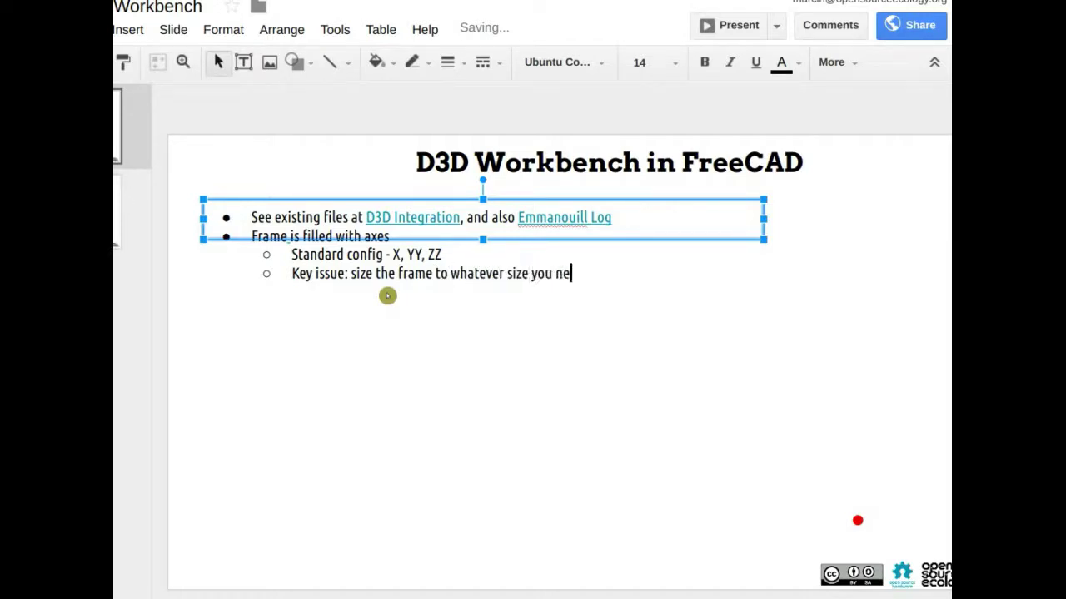
{"action": "type", "text": "ed,"}
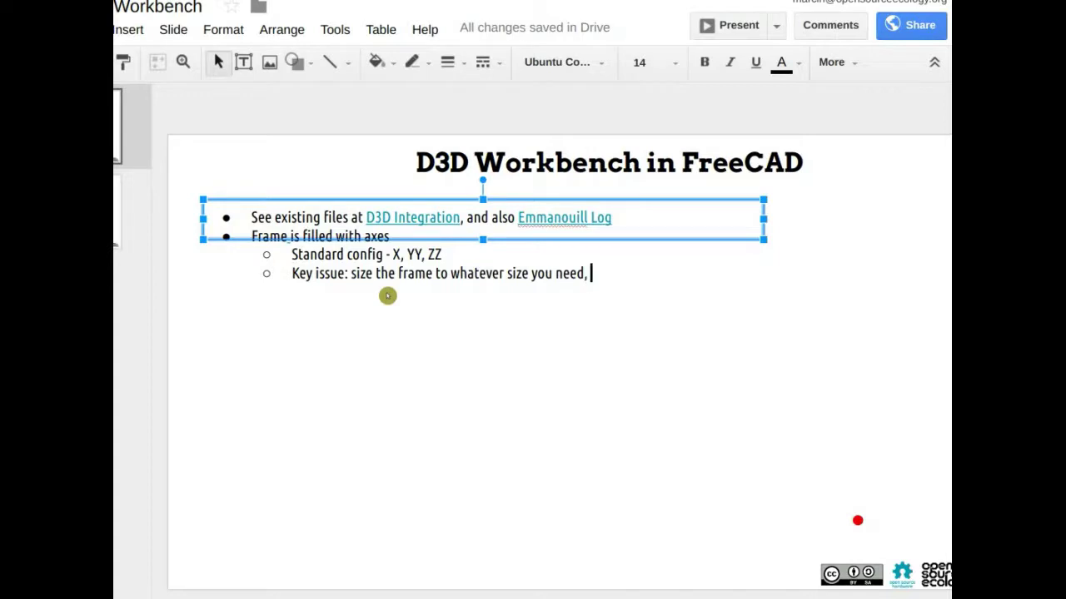
{"action": "type", "text": "and a"}
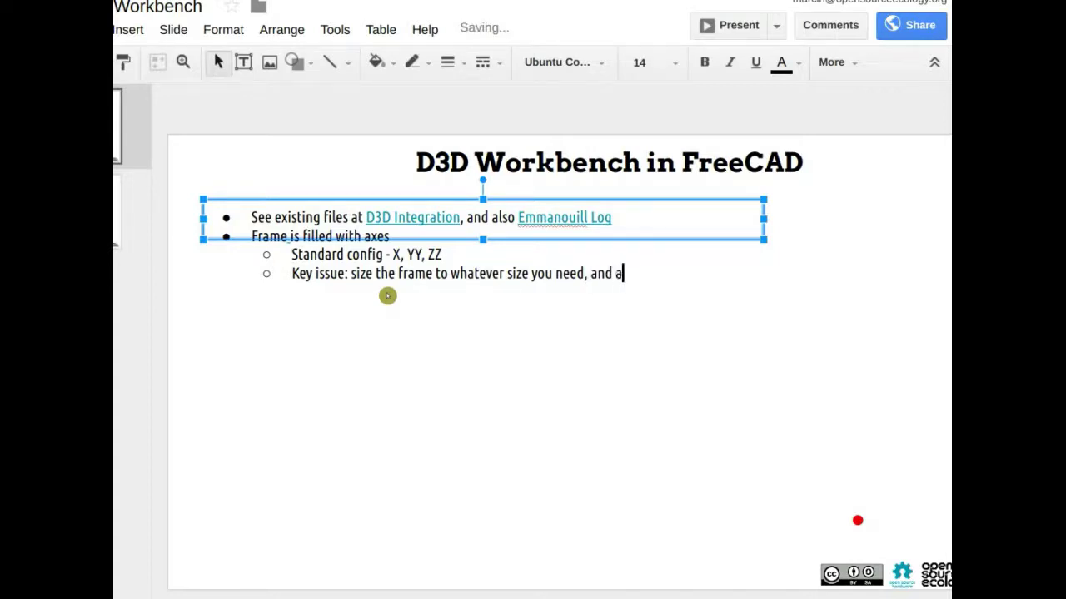
{"action": "type", "text": "nd exes must be of"}
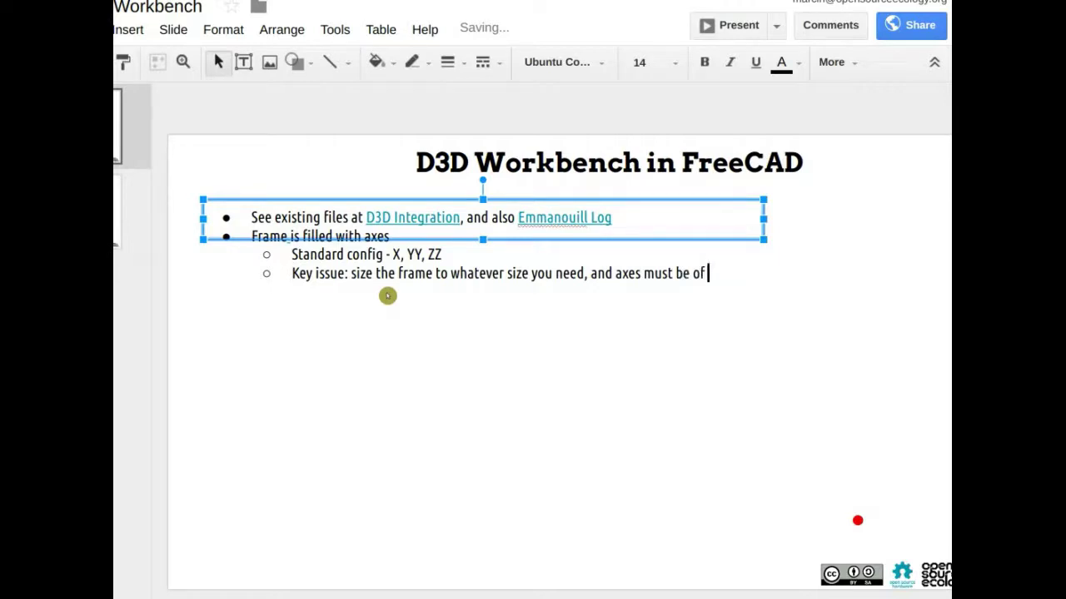
{"action": "type", "text": " a particular h"}
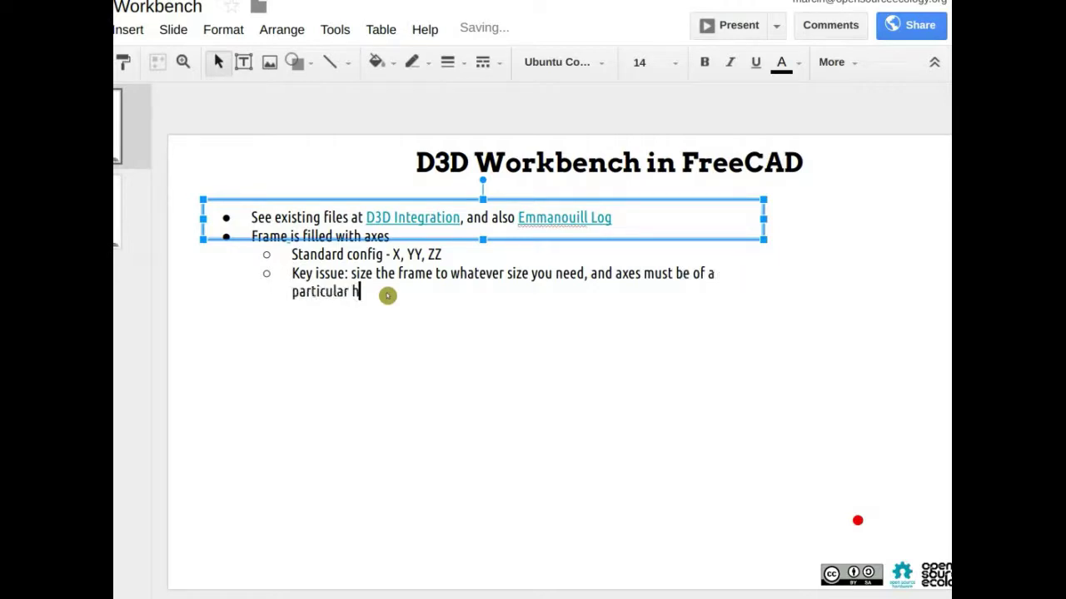
{"action": "key", "text": "BackSpace"}
{"action": "type", "text": "length"}
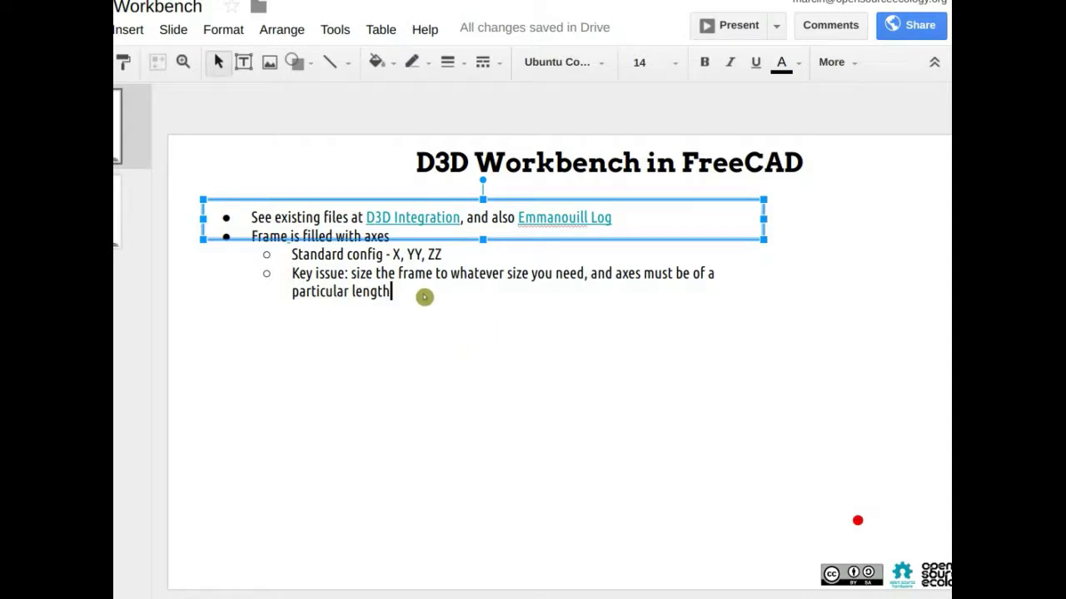
Step: Add a top-level 'Axis:' bullet after the key-issue note, with an empty indented sub-point beneath
{"action": "key", "text": "Return"}
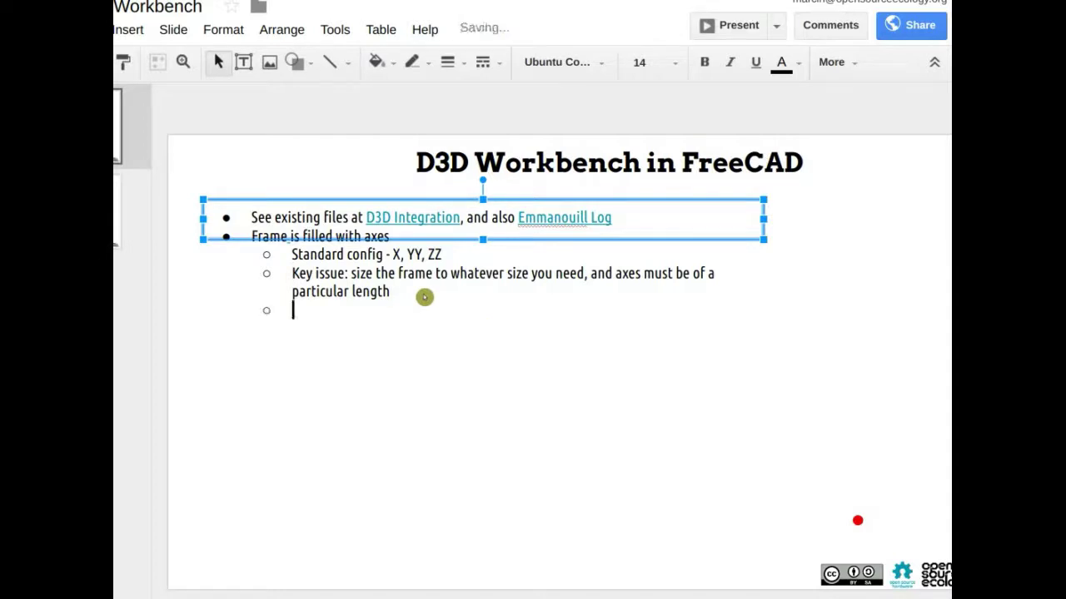
{"action": "key", "text": "shift+Tab"}
{"action": "key", "text": "BackSpace"}
{"action": "key", "text": "Return"}
{"action": "key", "text": "BackSpace"}
{"action": "key", "text": "Return"}
{"action": "key", "text": "shift+Tab"}
{"action": "type", "text": "Axis:"}
{"action": "key", "text": "Return"}
{"action": "key", "text": "Tab"}
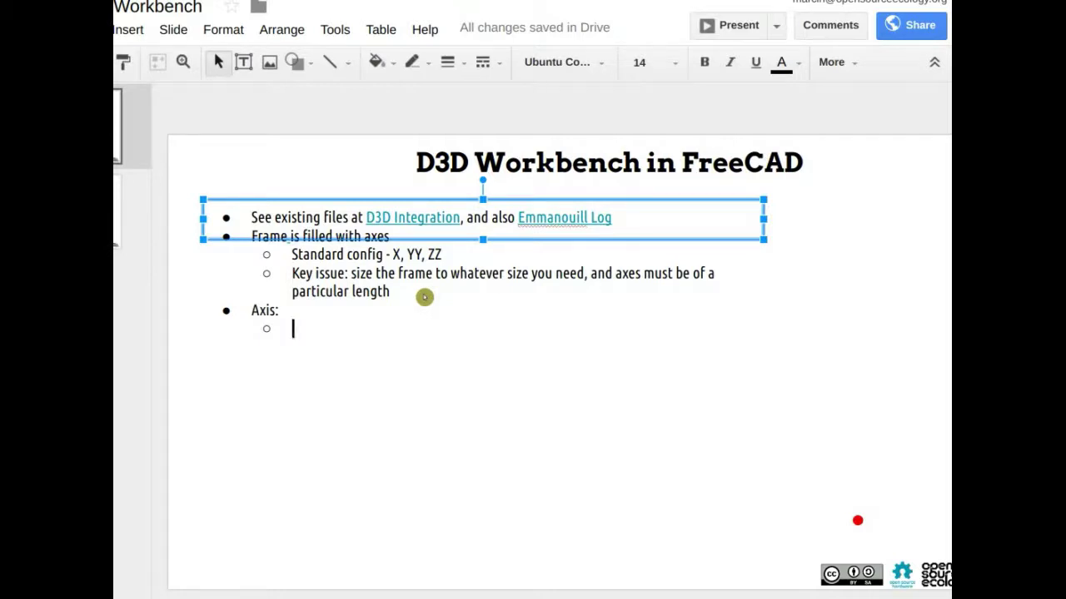
Step: List 'Belt length', 'Rod length', 'Belt catcher has to be in the correct orientation' and 'Motor orientation'
{"action": "type", "text": "Be"}
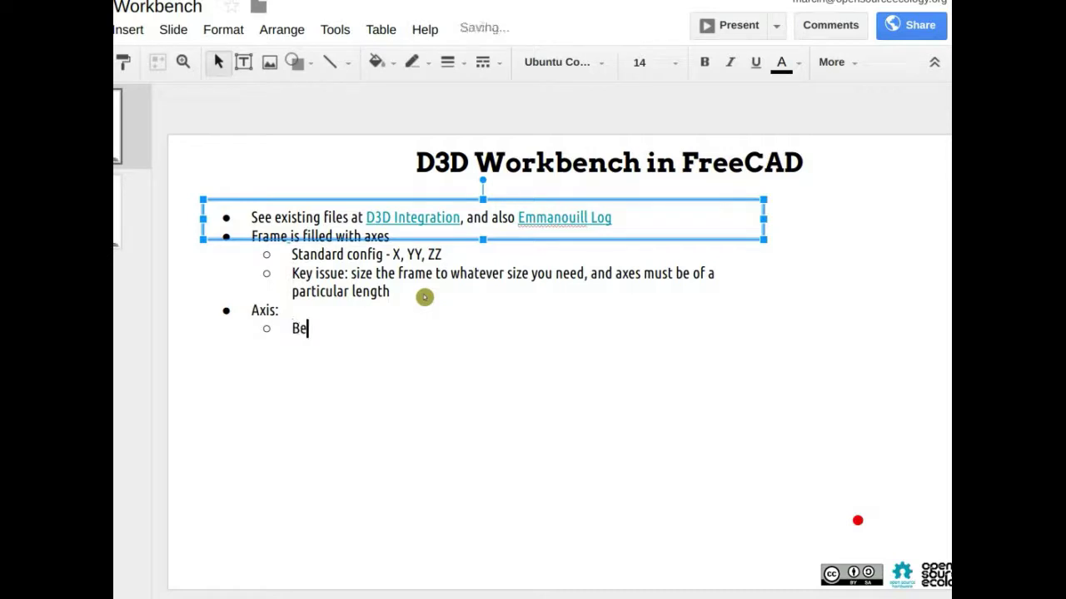
{"action": "type", "text": "lt length"}
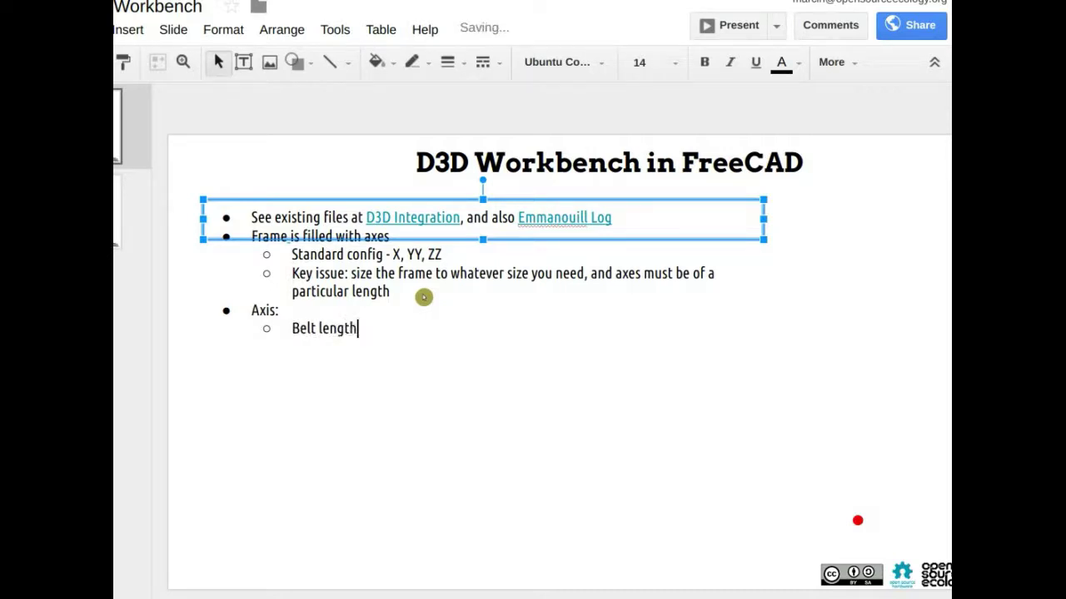
{"action": "key", "text": "Return"}
{"action": "type", "text": "Rod len"}
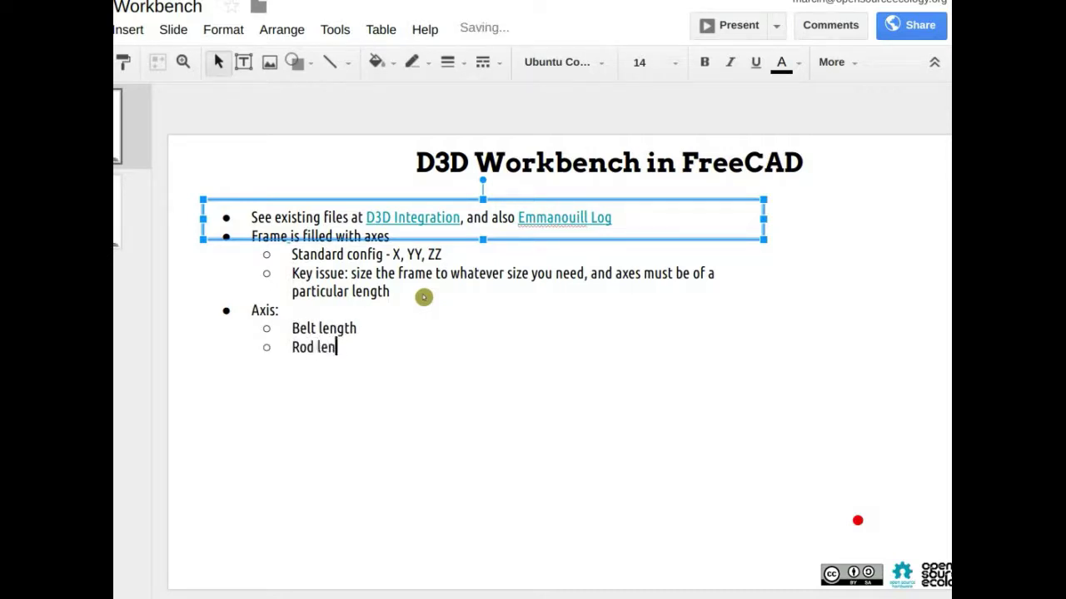
{"action": "type", "text": "gth"}
{"action": "key", "text": "Return"}
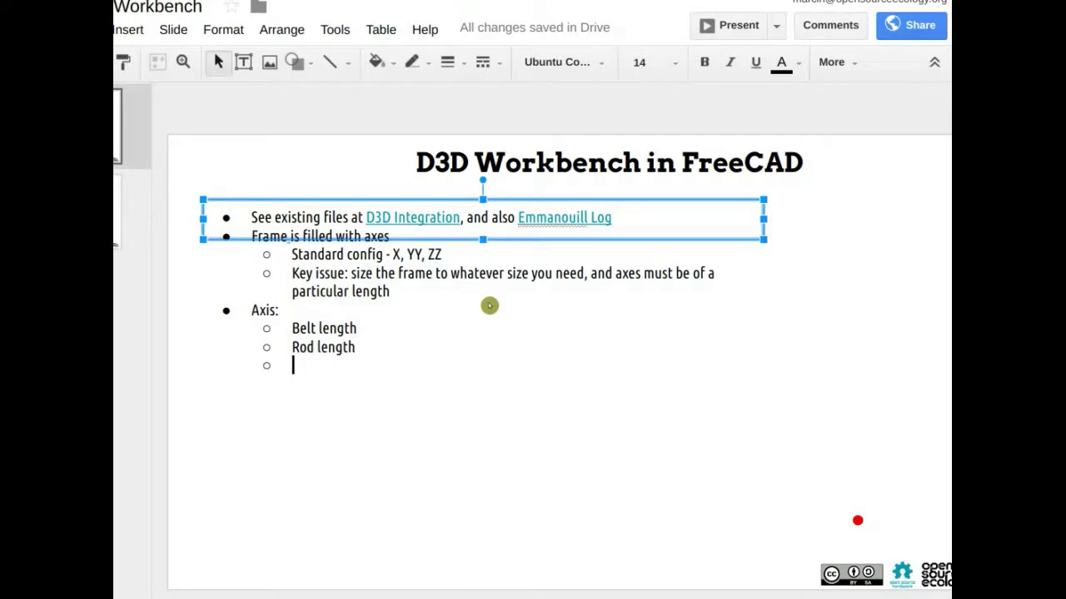
{"action": "type", "text": "B"}
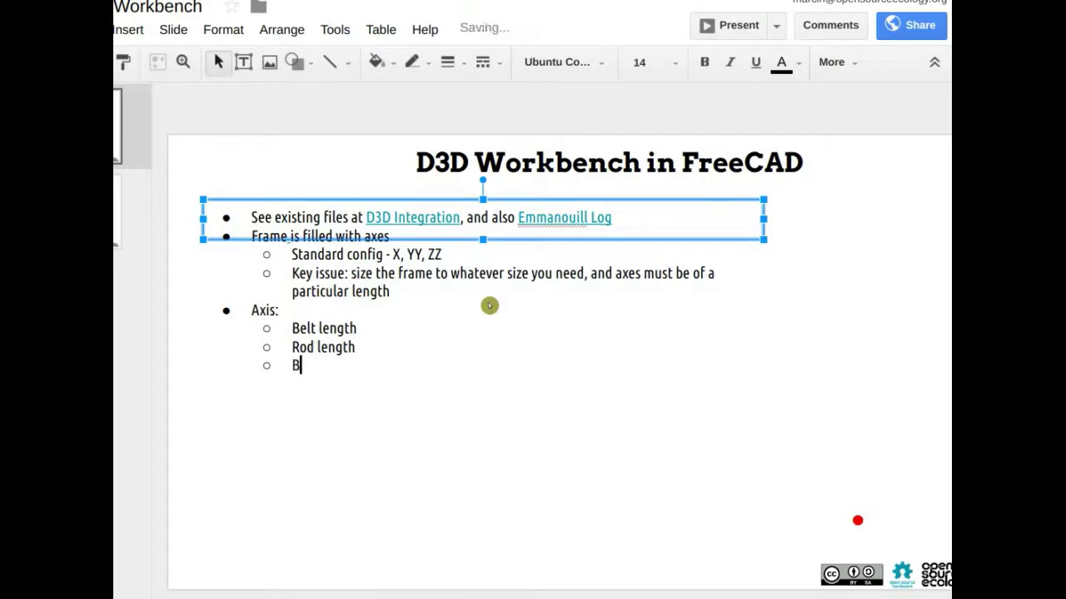
{"action": "type", "text": "elt catcher"}
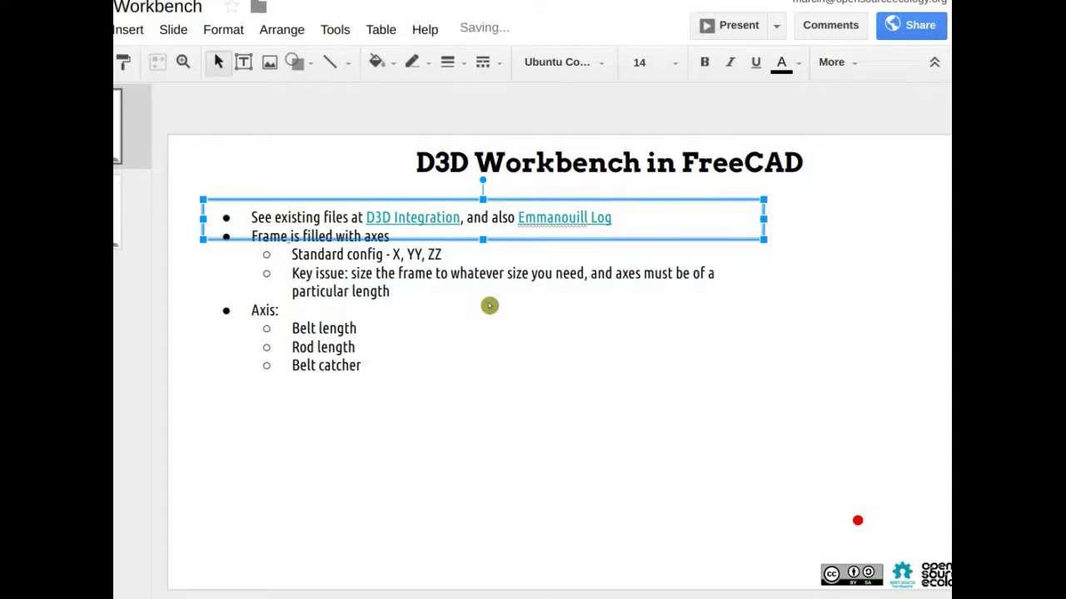
{"action": "type", "text": " has to be in"}
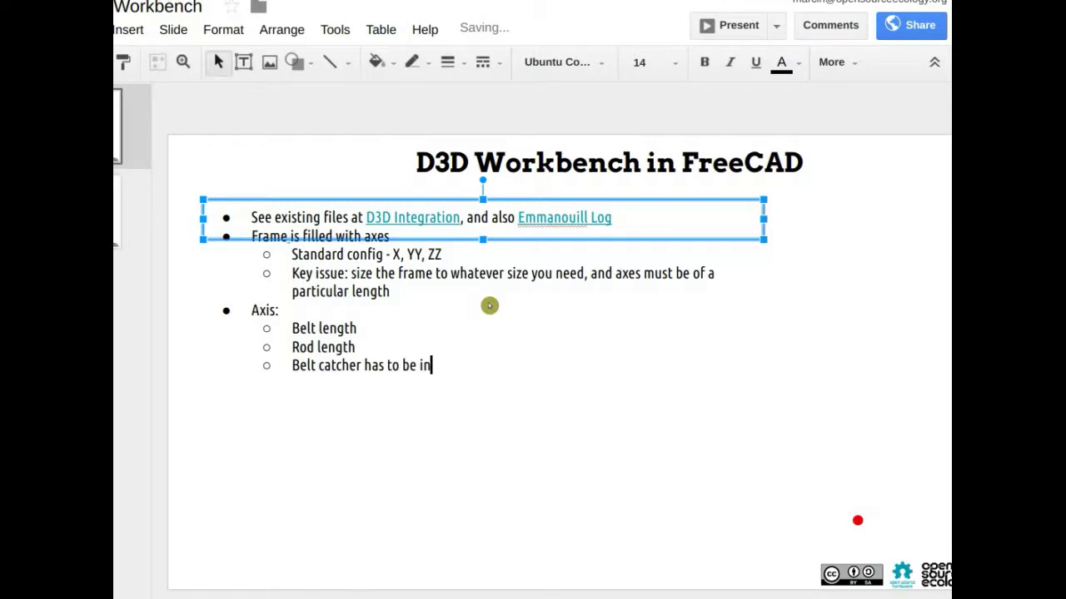
{"action": "type", "text": " the correct or"}
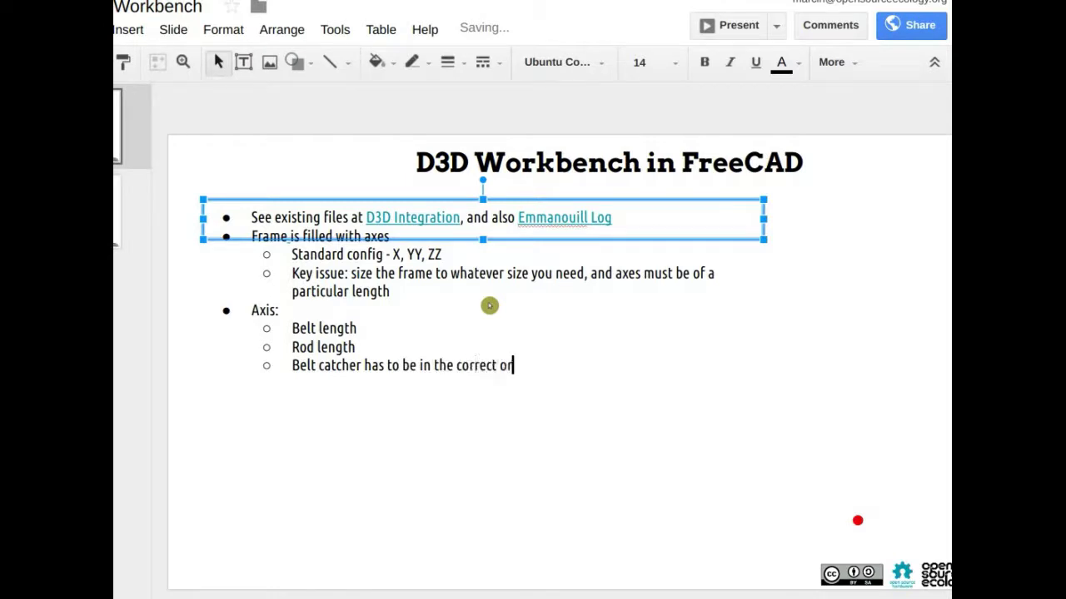
{"action": "type", "text": "ientation"}
{"action": "key", "text": "Return"}
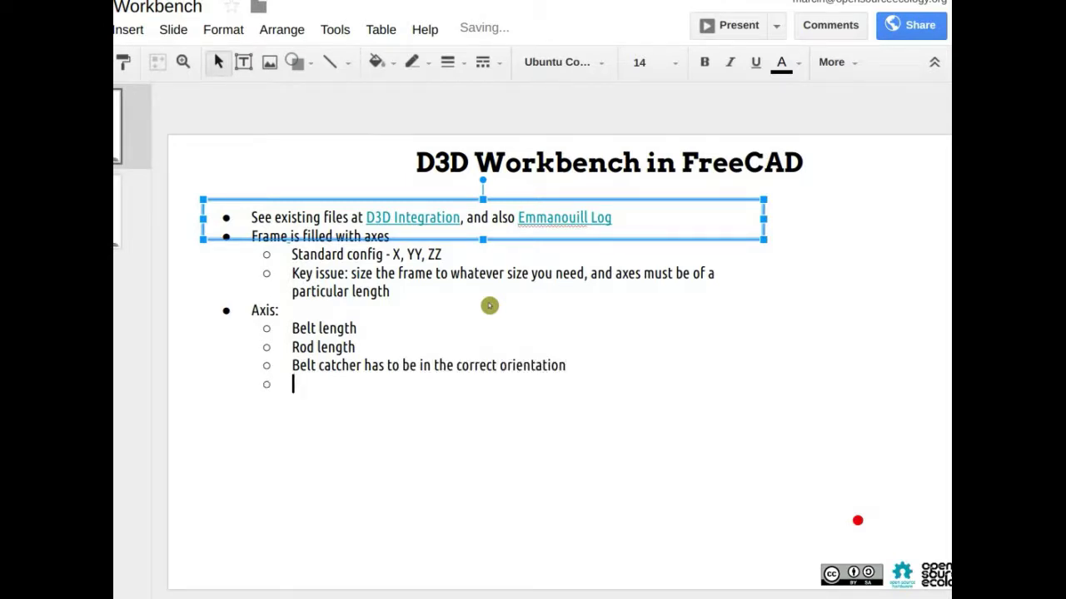
{"action": "type", "text": "Motor"}
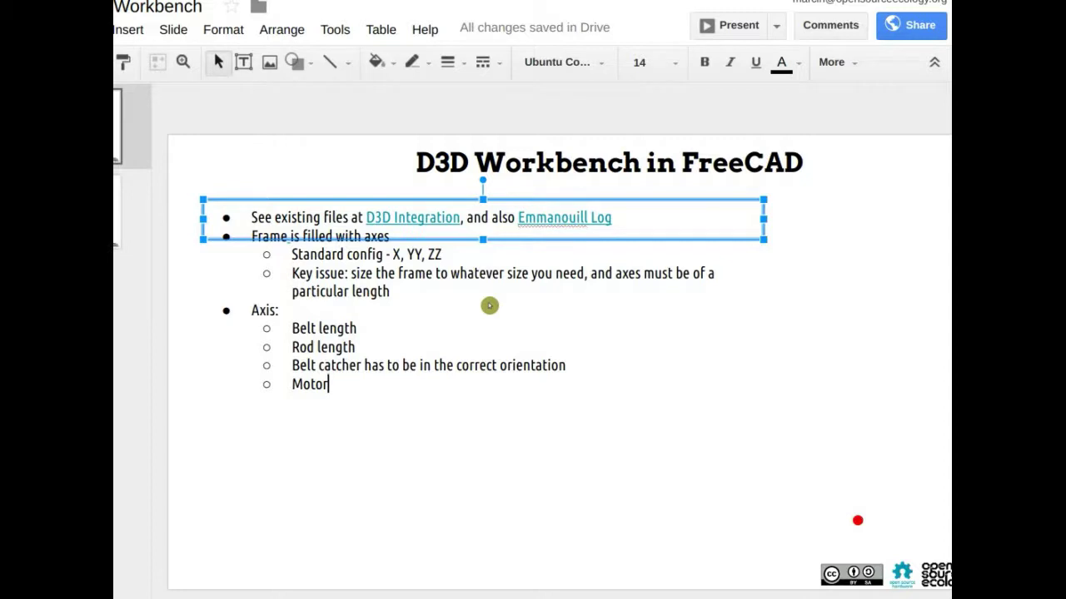
{"action": "type", "text": "orient"}
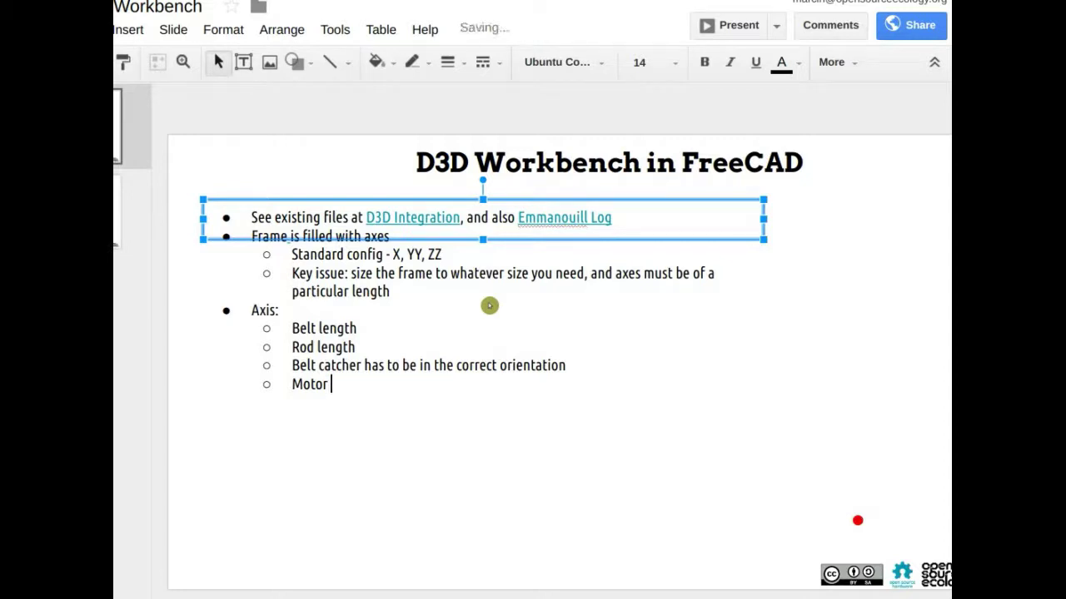
{"action": "type", "text": "ation"}
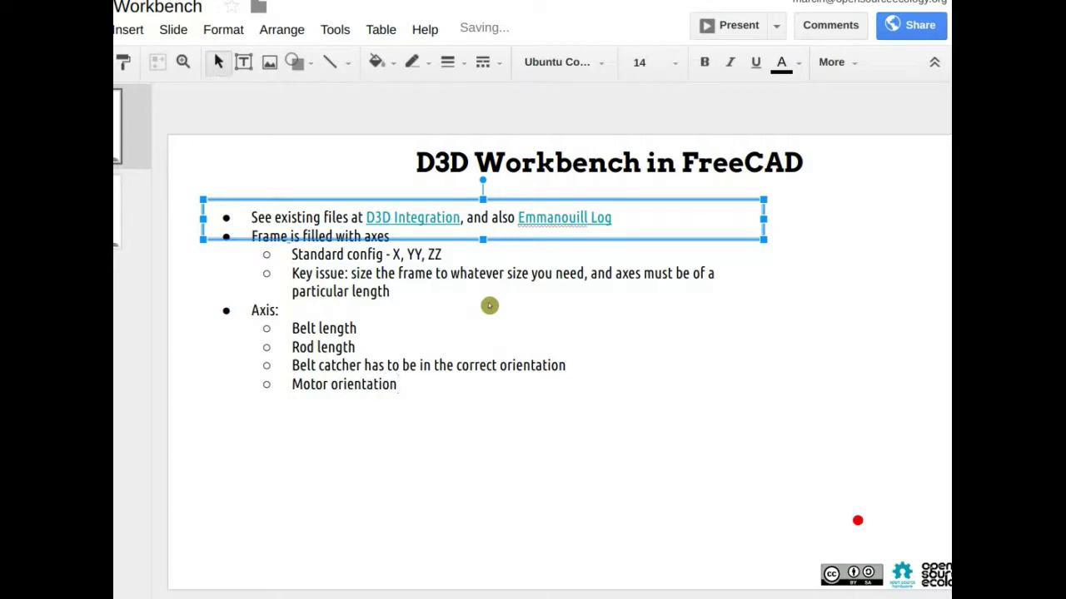
Step: Add the sub-point 'For very small machines, build the endstops into the carriage' below Motor orientation
{"action": "key", "text": "Return"}
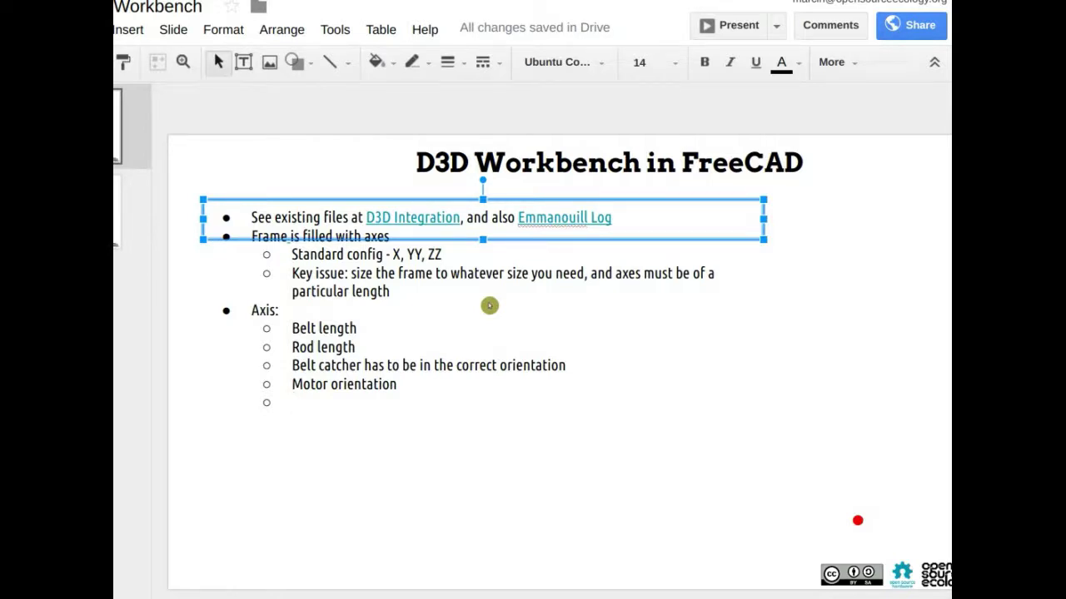
{"action": "type", "text": "For very small"}
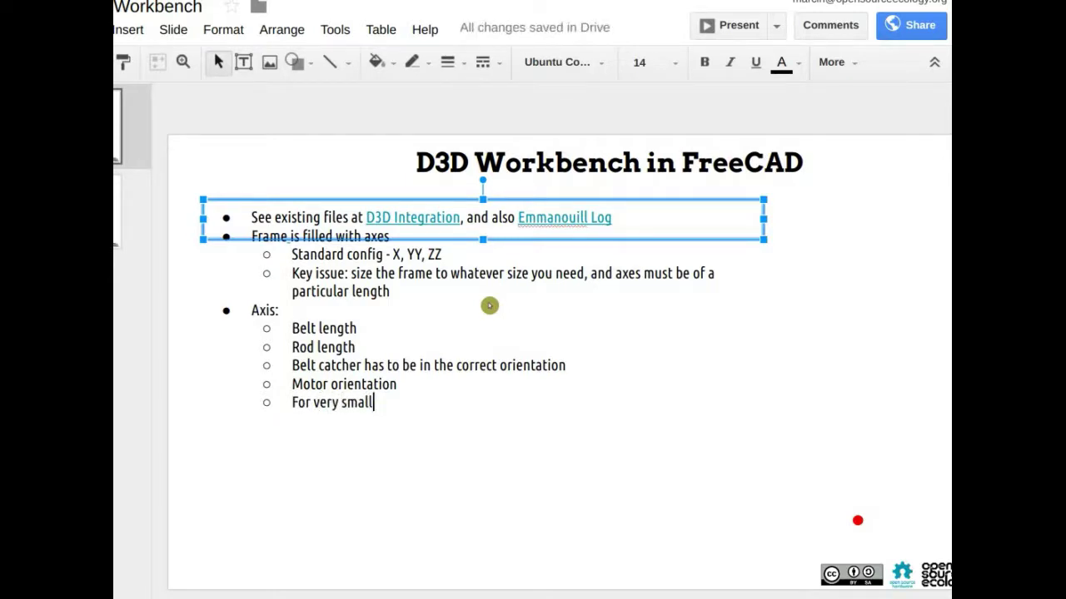
{"action": "type", "text": " machines,"}
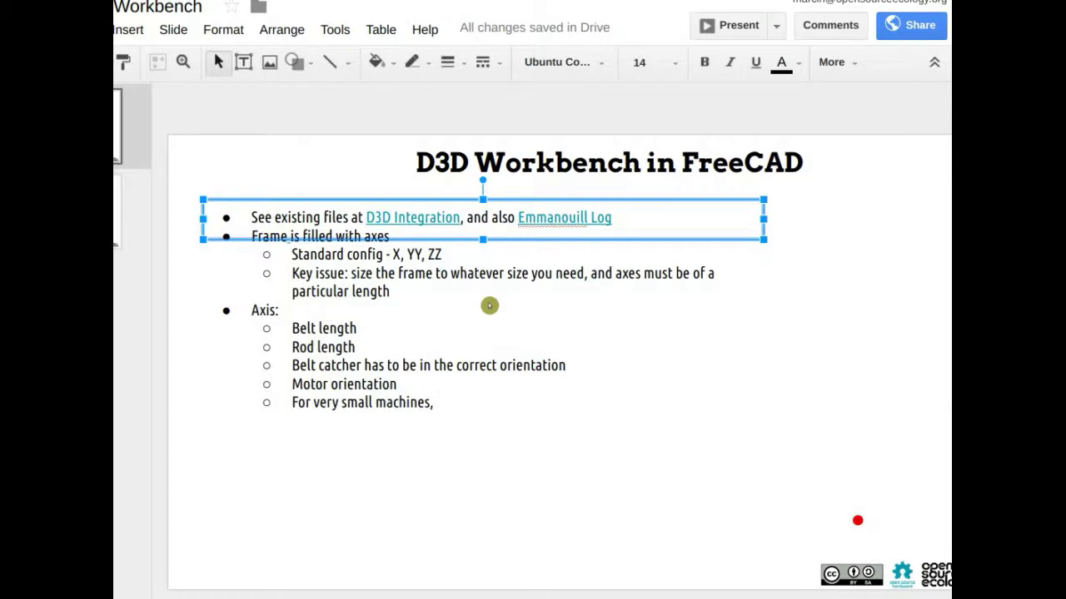
{"action": "type", "text": "build "}
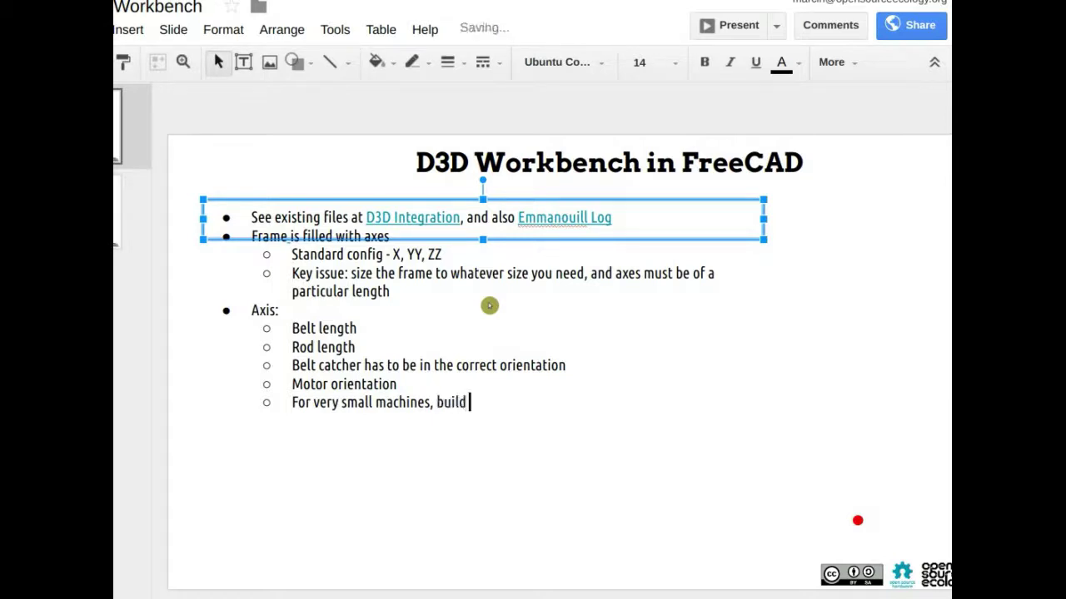
{"action": "type", "text": "the endstops "}
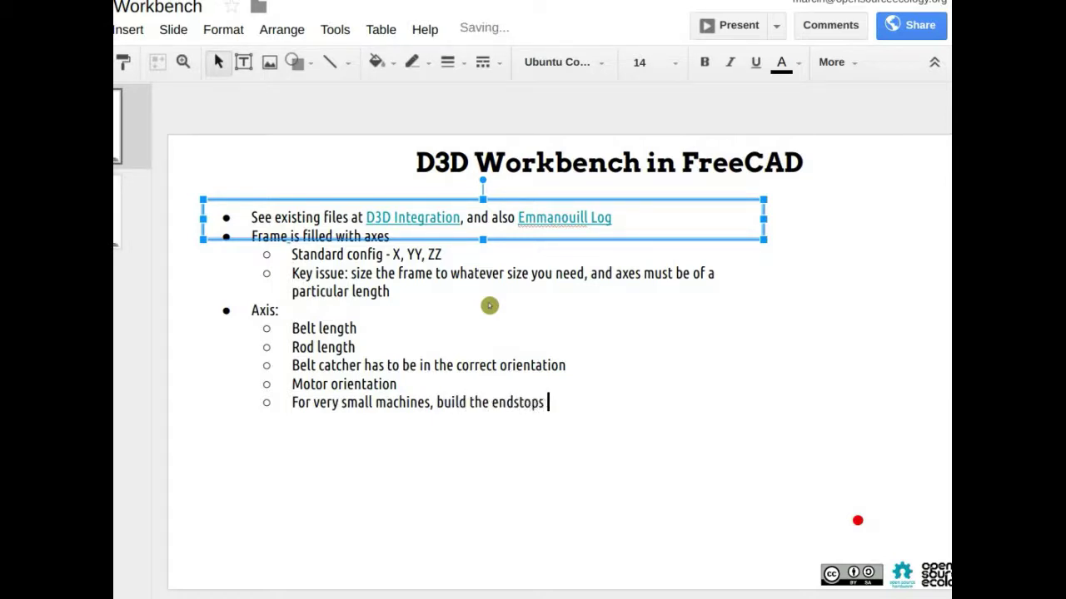
{"action": "type", "text": "into the carriage"}
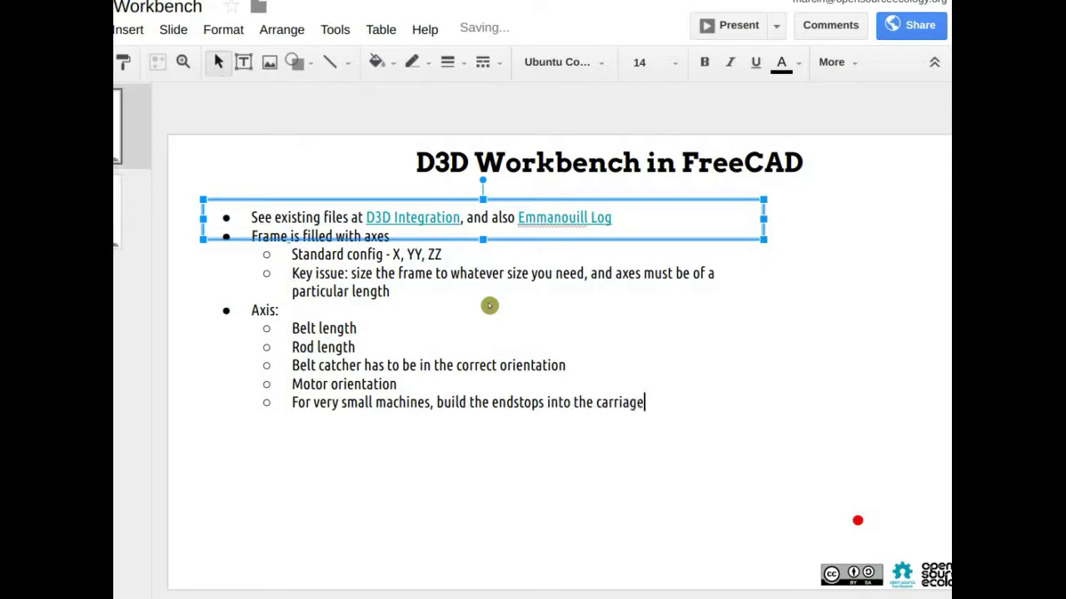
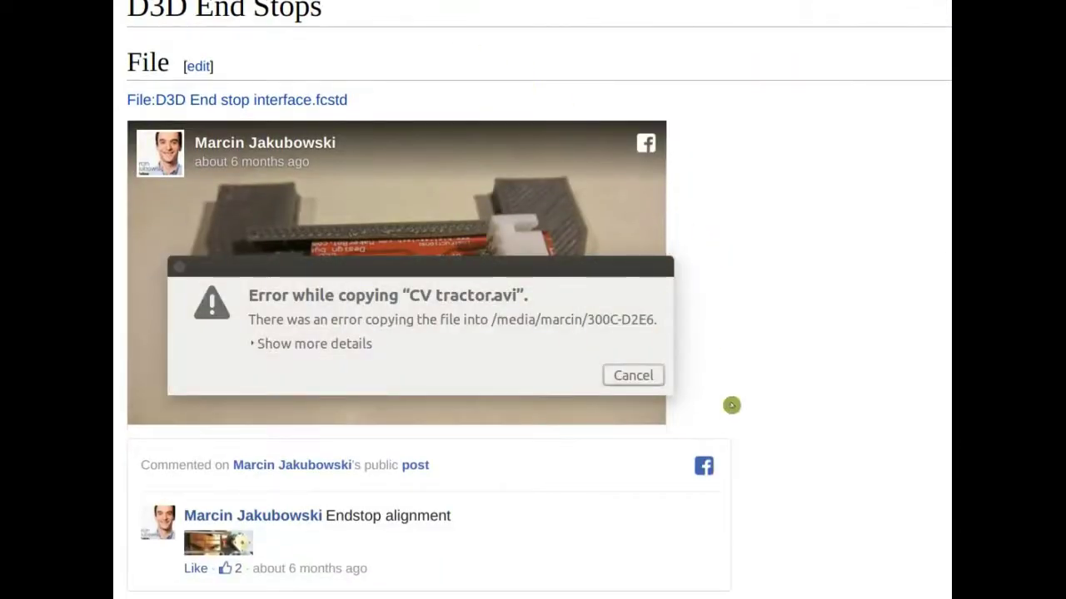
Step: Cancel the 'Error while copying' dialog and return to the D3D Workbench in FreeCAD slide
{"action": "left_click", "coordinate": [640, 376]}
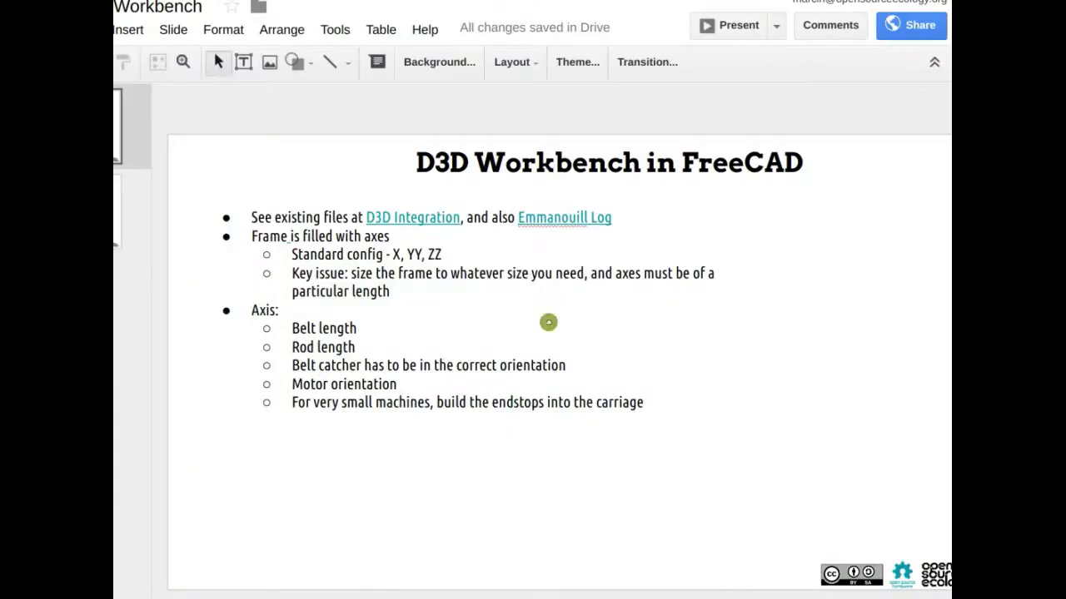
Step: Add the indented sub-bullet 'For large machines, endstop is ok' under the carriage point
{"action": "left_click", "coordinate": [644, 402]}
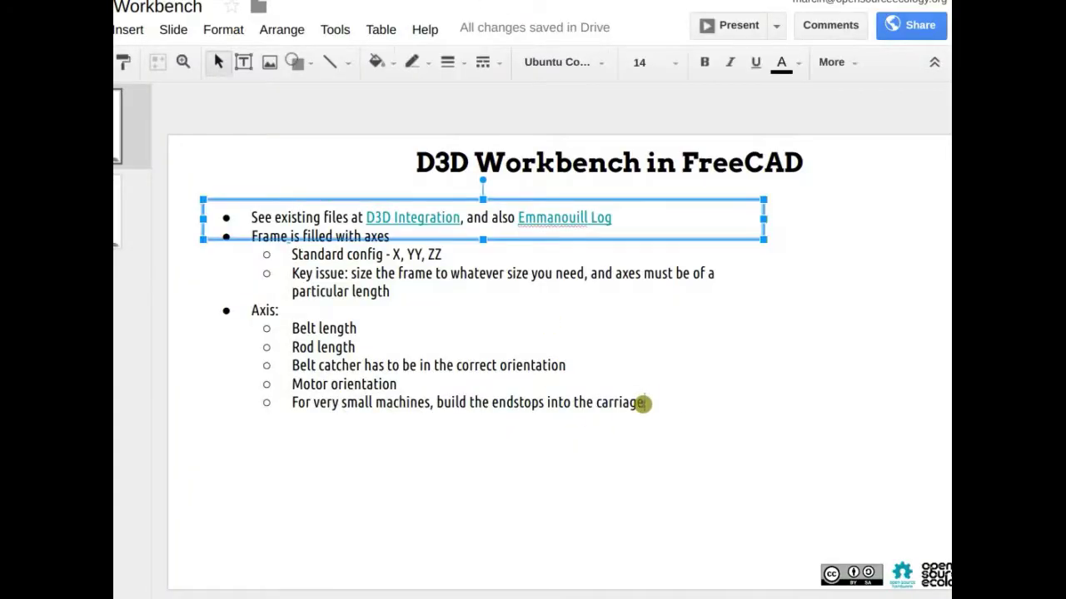
{"action": "key", "text": "Return"}
{"action": "key", "text": "Tab"}
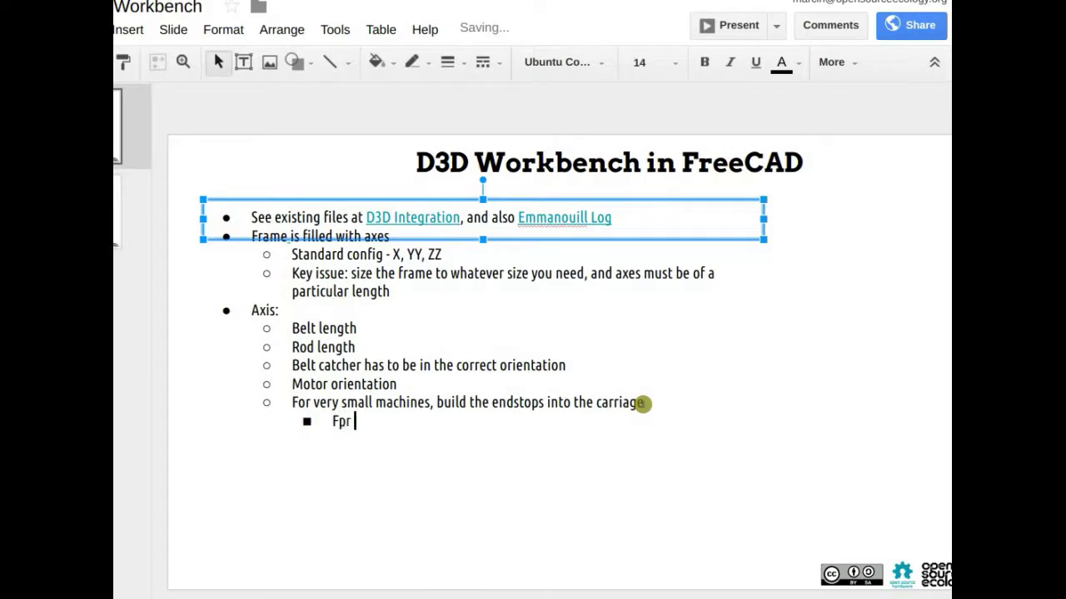
{"action": "type", "text": "For large machines,"}
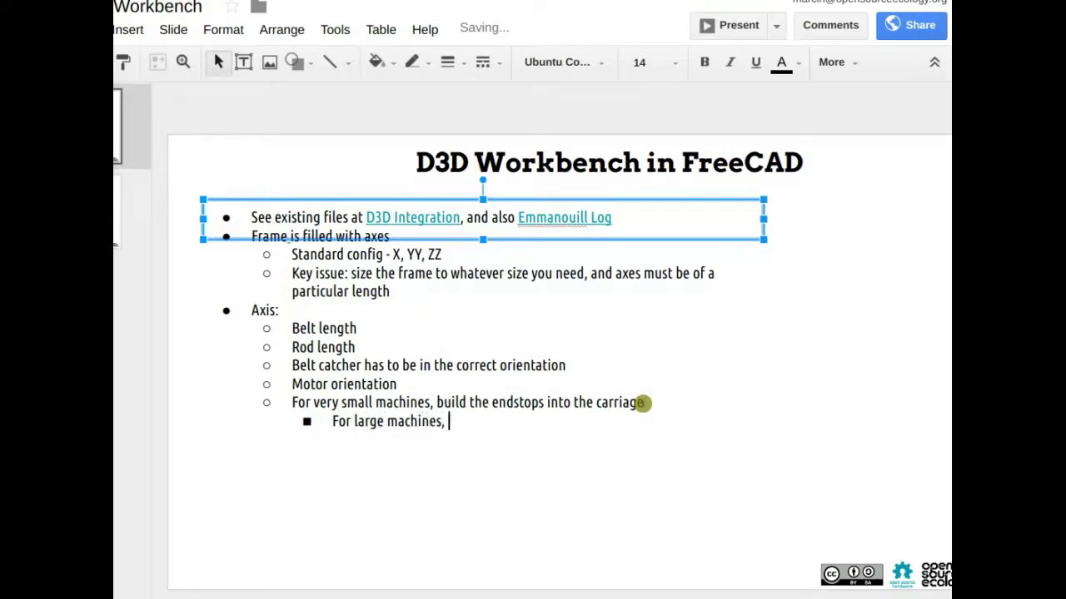
{"action": "type", "text": " endstop i"}
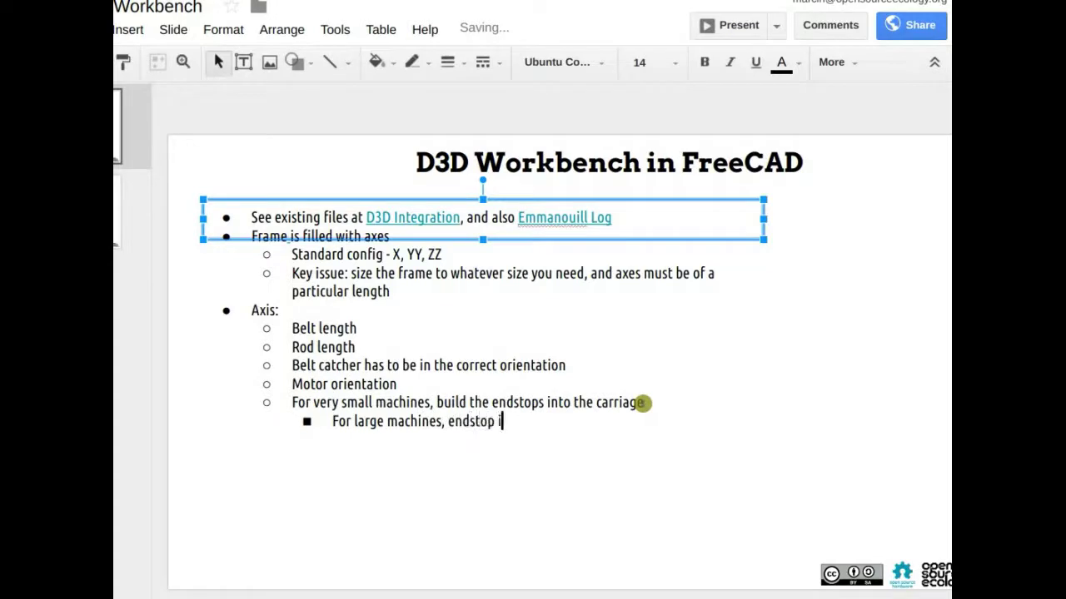
{"action": "type", "text": "s ok"}
{"action": "key", "text": "Return"}
{"action": "type", "text": "Fro"}
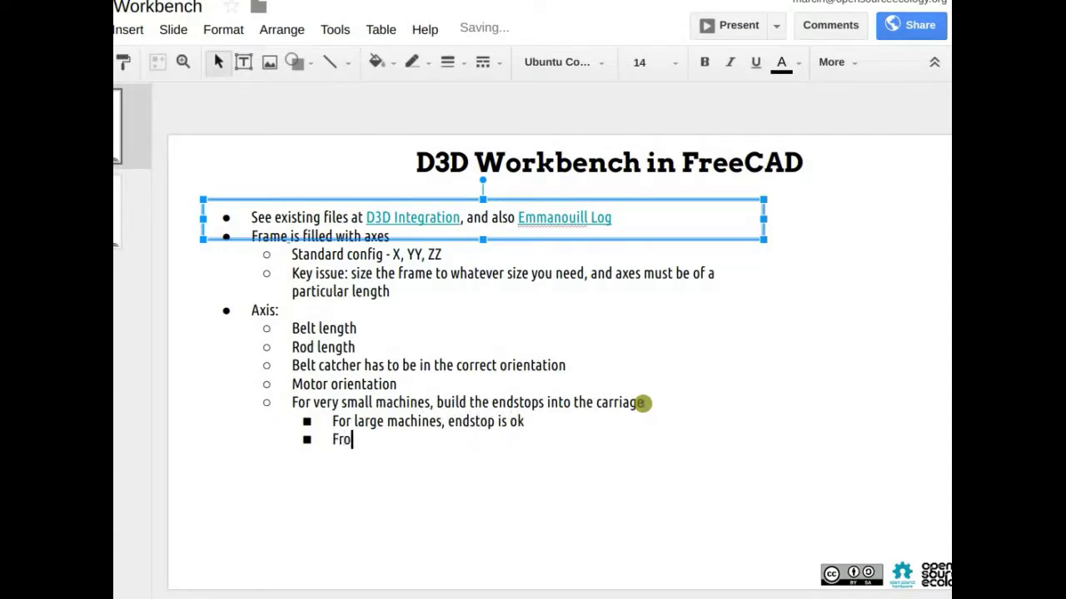
{"action": "key", "text": "BackSpace"}
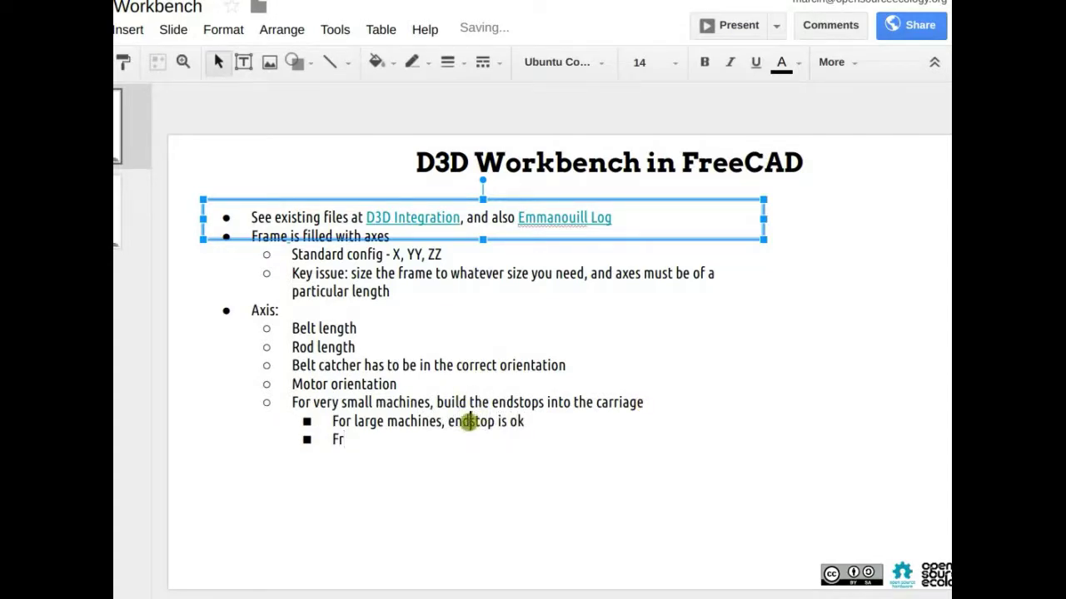
Step: Link the word 'endstop' to the wiki's D3D_End_Stops page and tidy the last bullet
{"action": "double_click", "coordinate": [468, 423]}
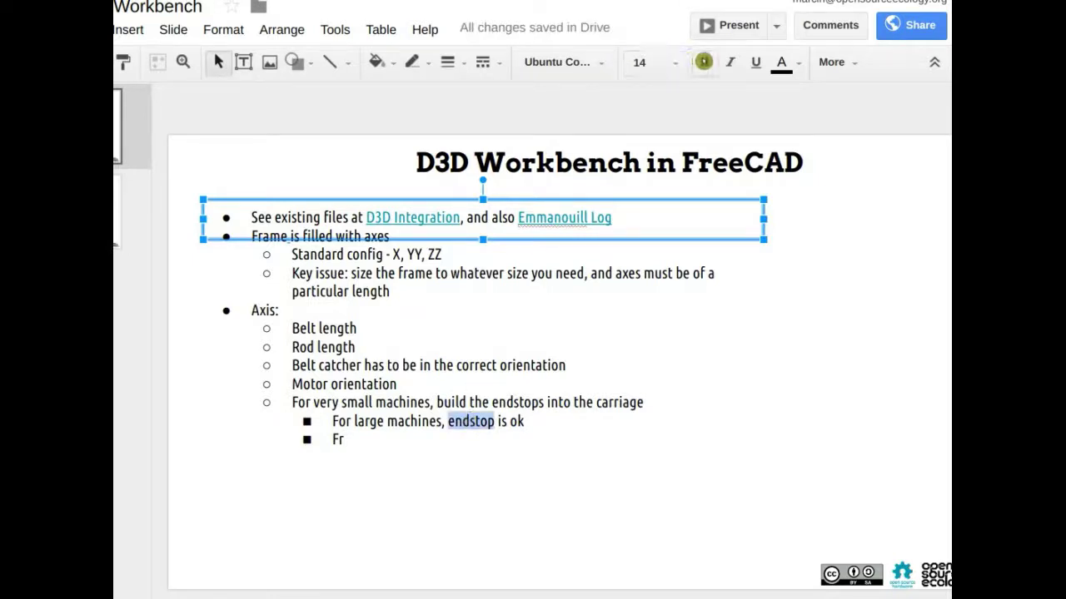
{"action": "left_click", "coordinate": [842, 64]}
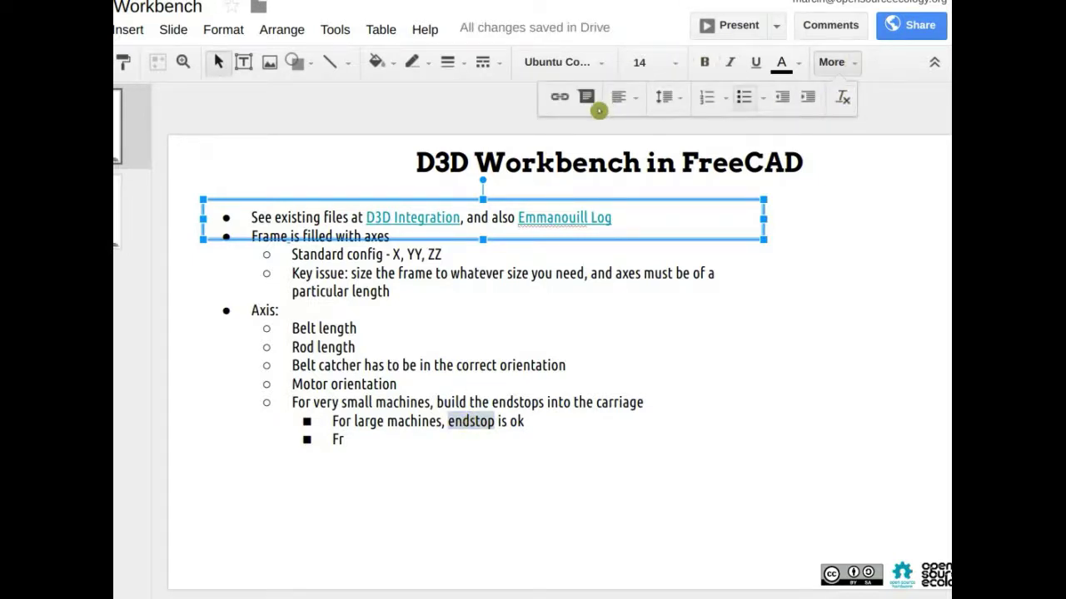
{"action": "left_click", "coordinate": [562, 96]}
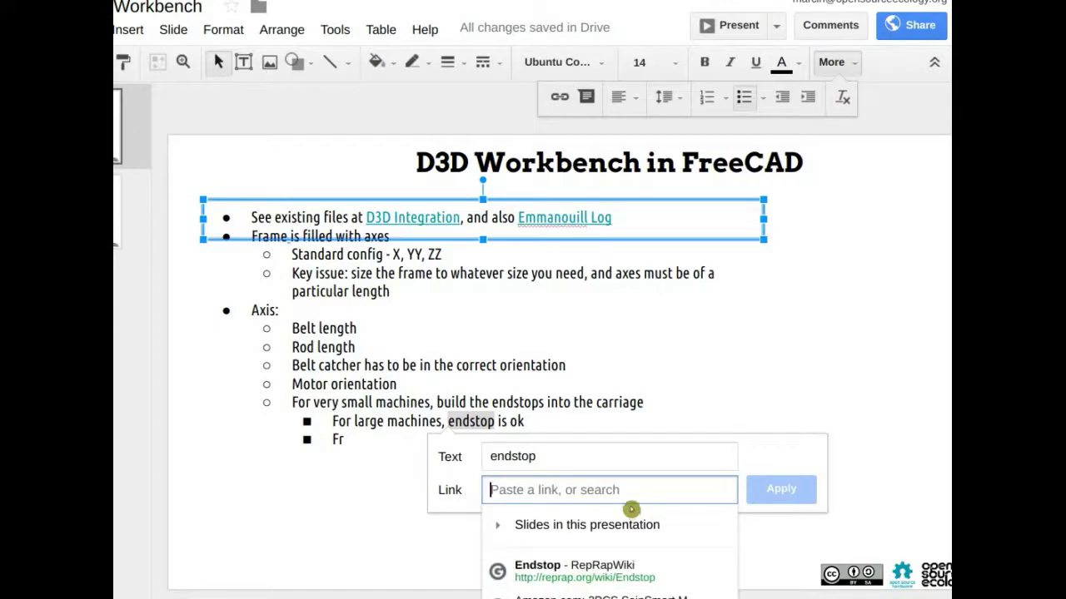
{"action": "type", "text": "http://opensourceecology.org/wiki/D3D_End_Stops"}
{"action": "left_click", "coordinate": [759, 492]}
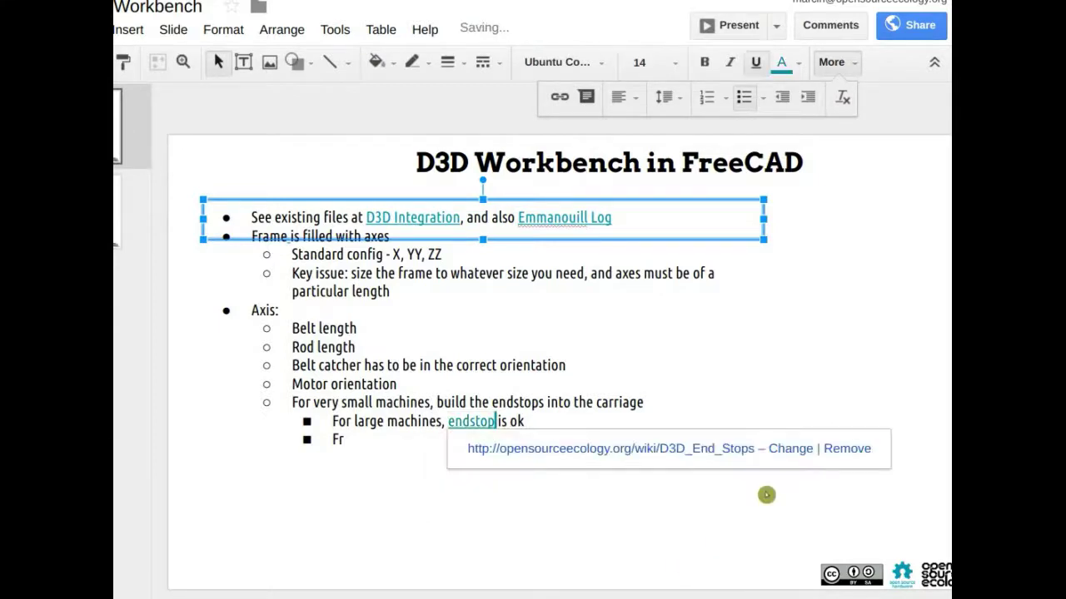
{"action": "left_click", "coordinate": [537, 424]}
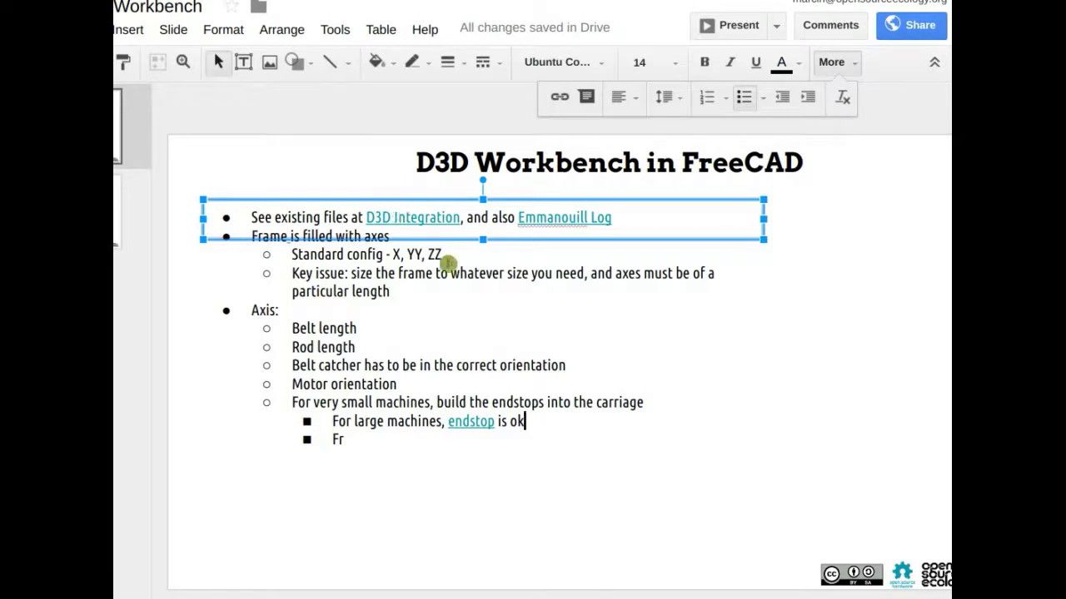
{"action": "left_click", "coordinate": [375, 434]}
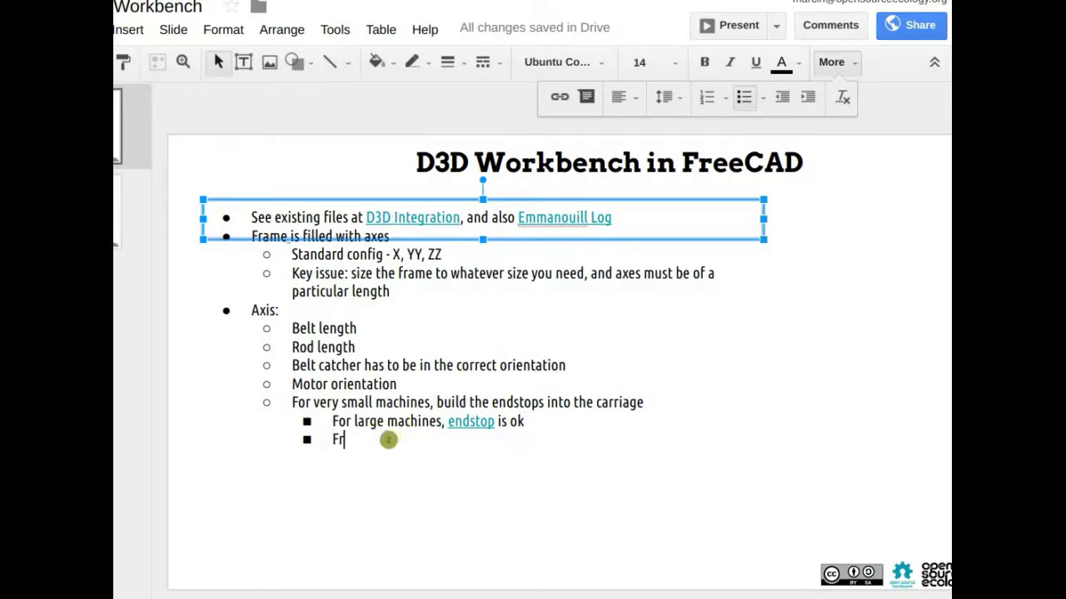
{"action": "key", "text": "BackSpace"}
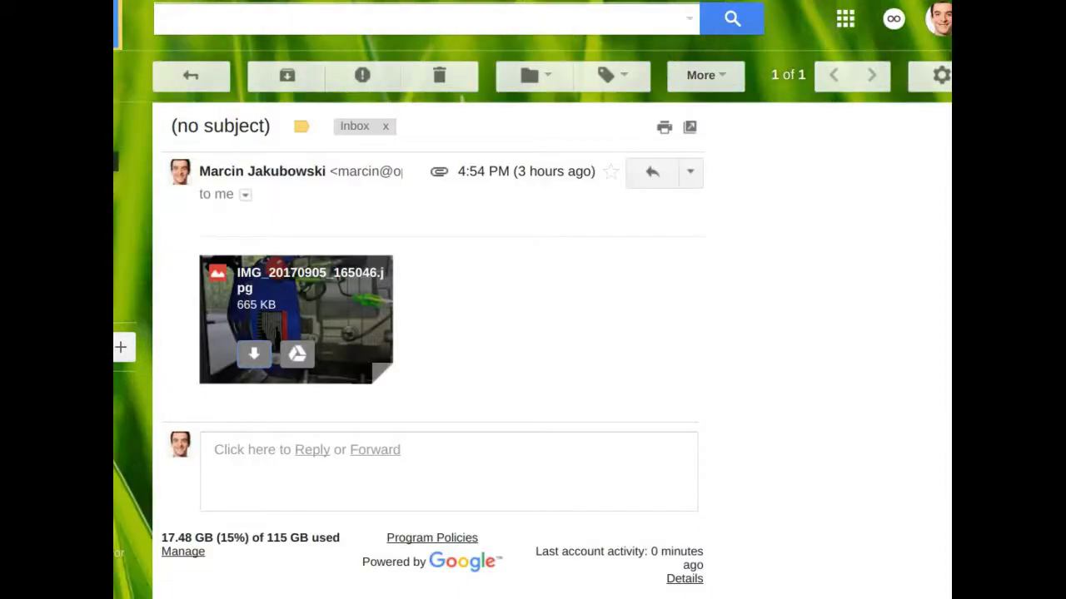
Step: Email a contact a message titled 'working doc' containing the pasted presentation link
{"action": "type", "text": "c"}
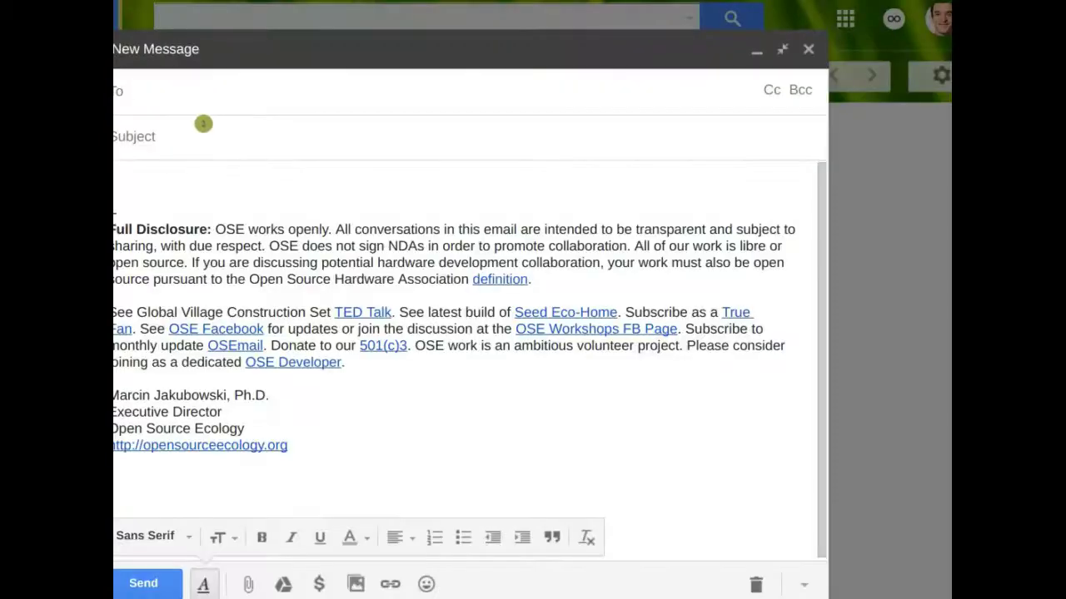
{"action": "type", "text": "stephe"}
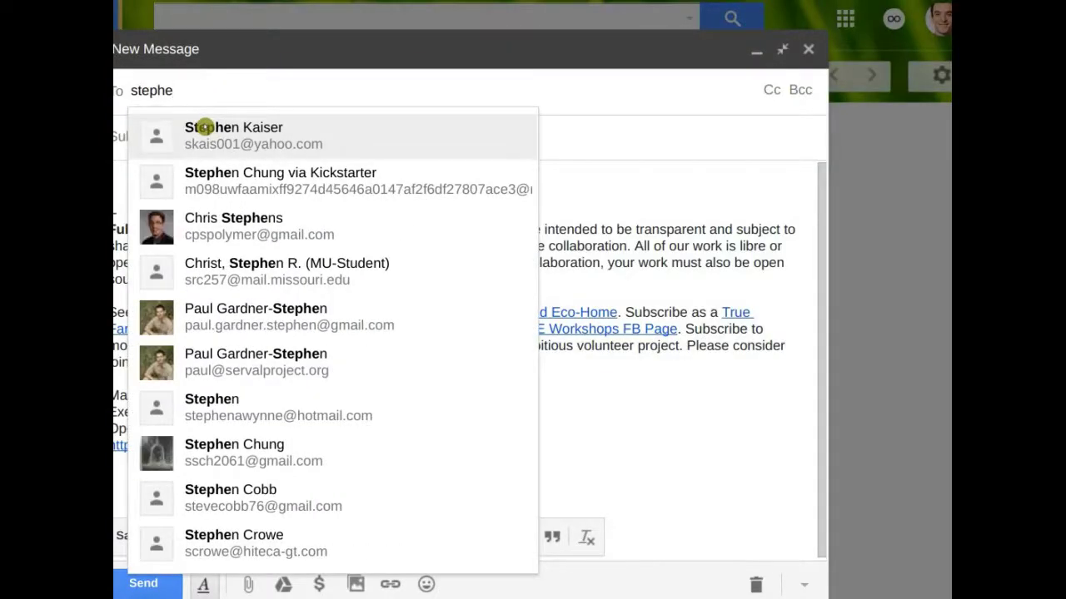
{"action": "left_click", "coordinate": [200, 127]}
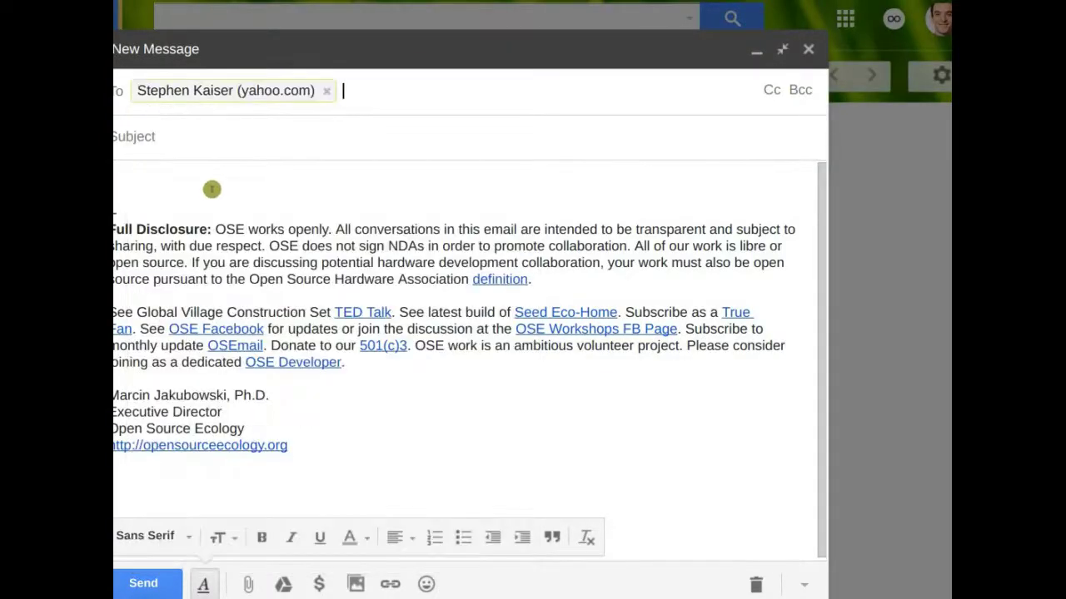
{"action": "left_click", "coordinate": [188, 131]}
{"action": "type", "text": "N"}
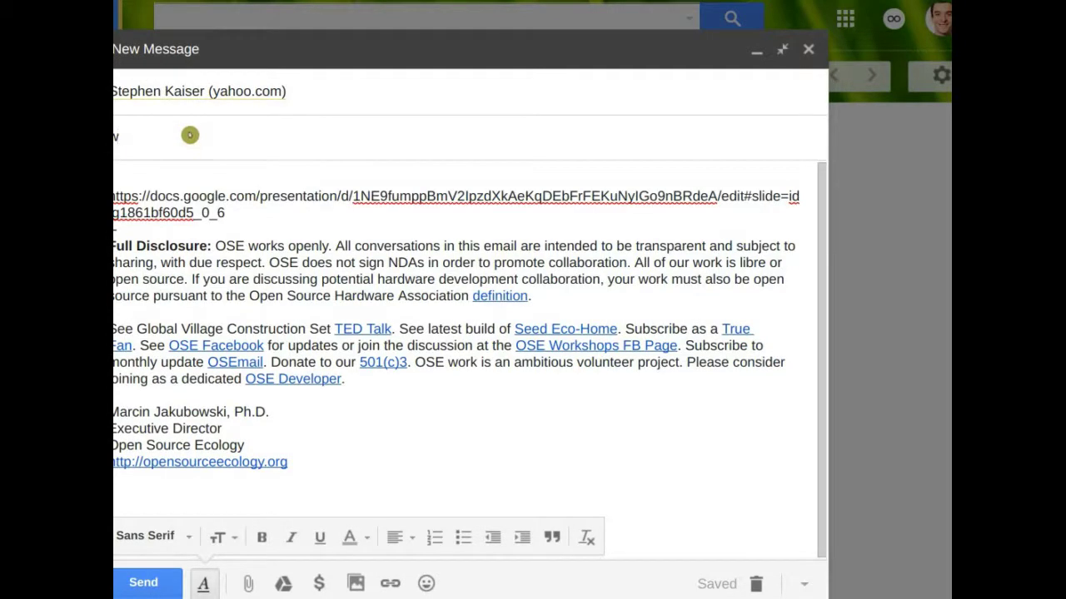
{"action": "type", "text": "orking do"}
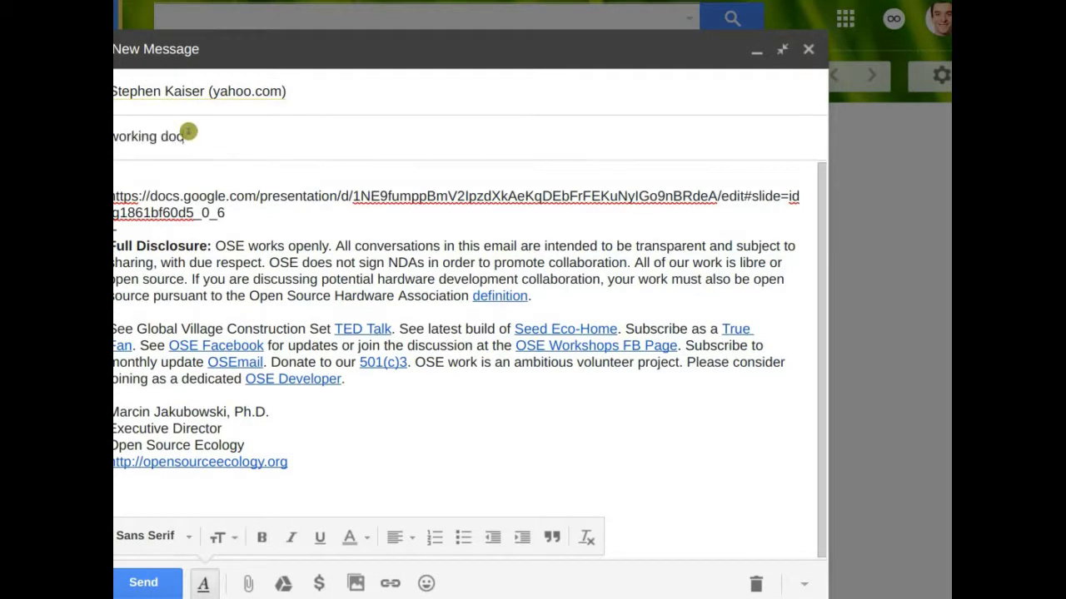
{"action": "type", "text": "c"}
{"action": "left_click", "coordinate": [143, 583]}
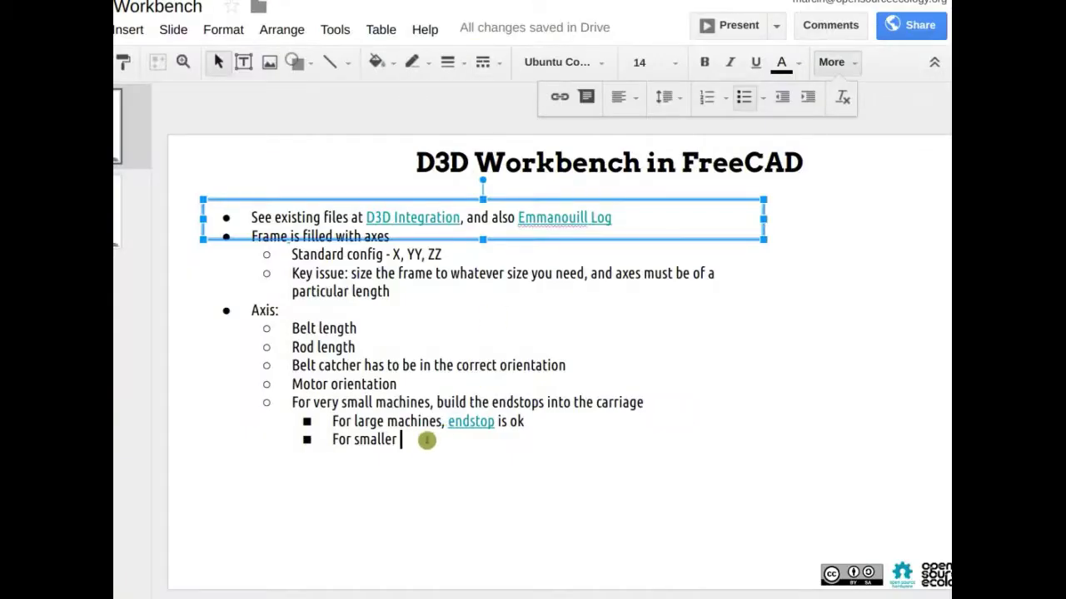
Step: Begin the next sub-bullet with 'For smaller machine, simple micro', correcting typos
{"action": "type", "text": "machine"}
{"action": "key", "text": "BackSpace"}
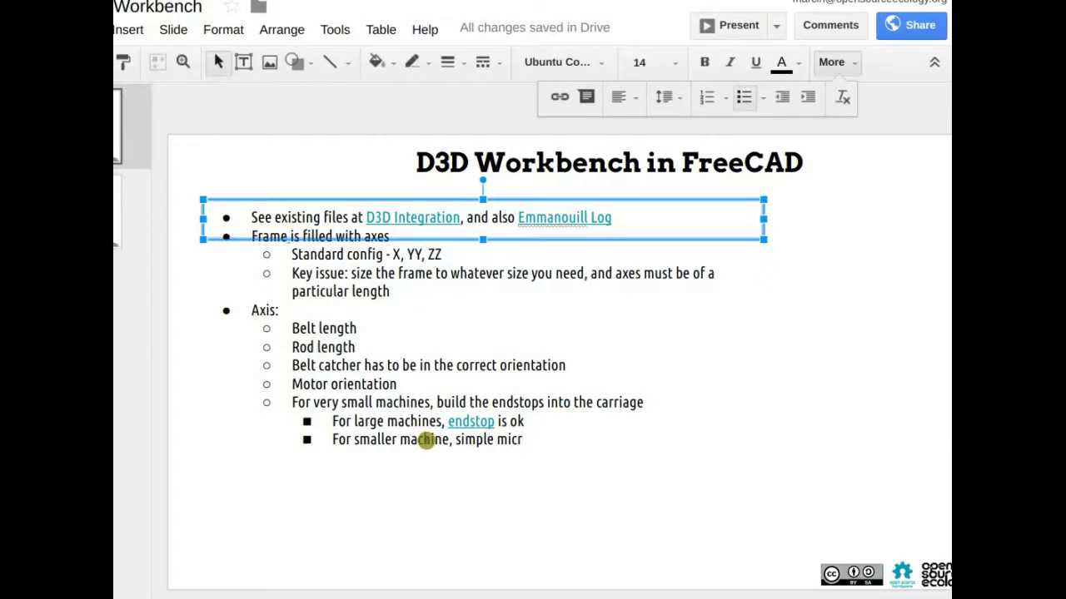
{"action": "type", "text": "o"}
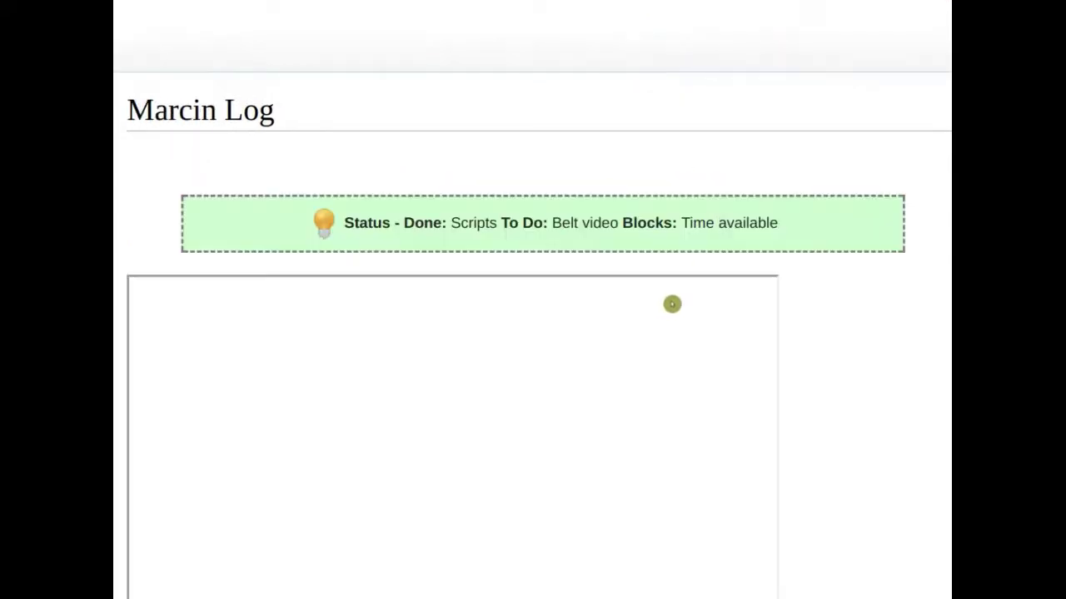
Step: Scroll the team member's log to the Mon Sep 4, 2017 entry and open its Microswitch link
{"action": "scroll", "coordinate": [721, 323], "scroll_direction": "down", "scroll_amount": 10}
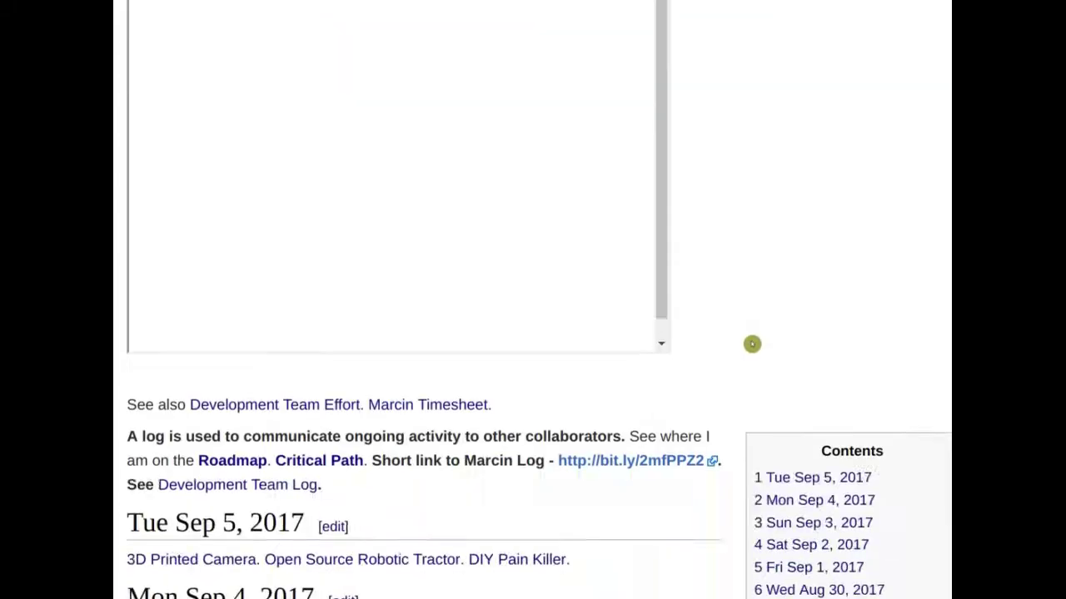
{"action": "scroll", "coordinate": [440, 338], "scroll_direction": "down", "scroll_amount": 1}
{"action": "scroll", "coordinate": [454, 350], "scroll_direction": "down", "scroll_amount": 2}
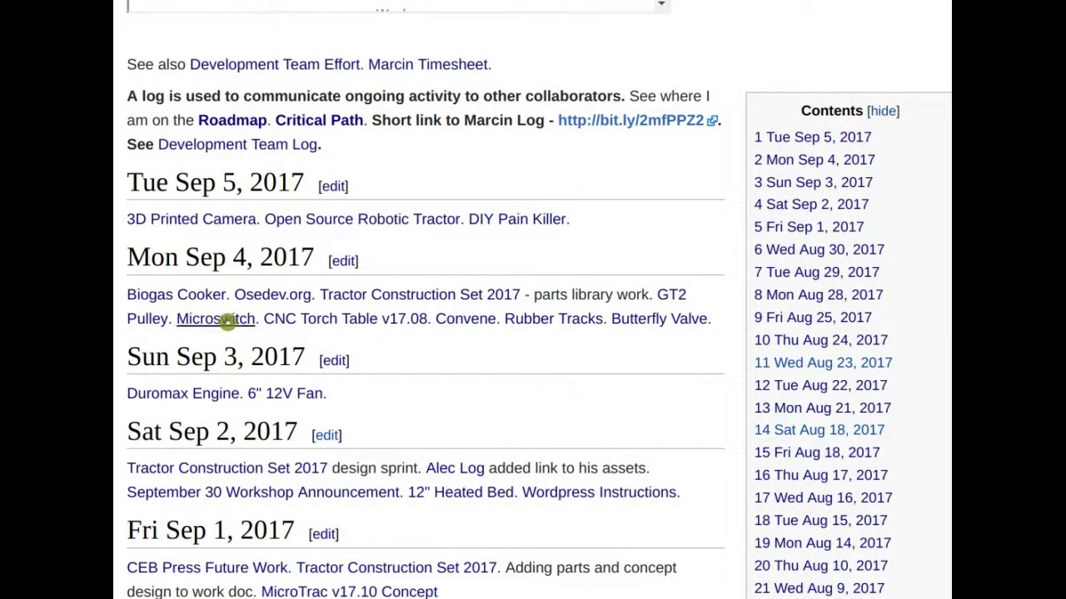
{"action": "left_click", "coordinate": [214, 323]}
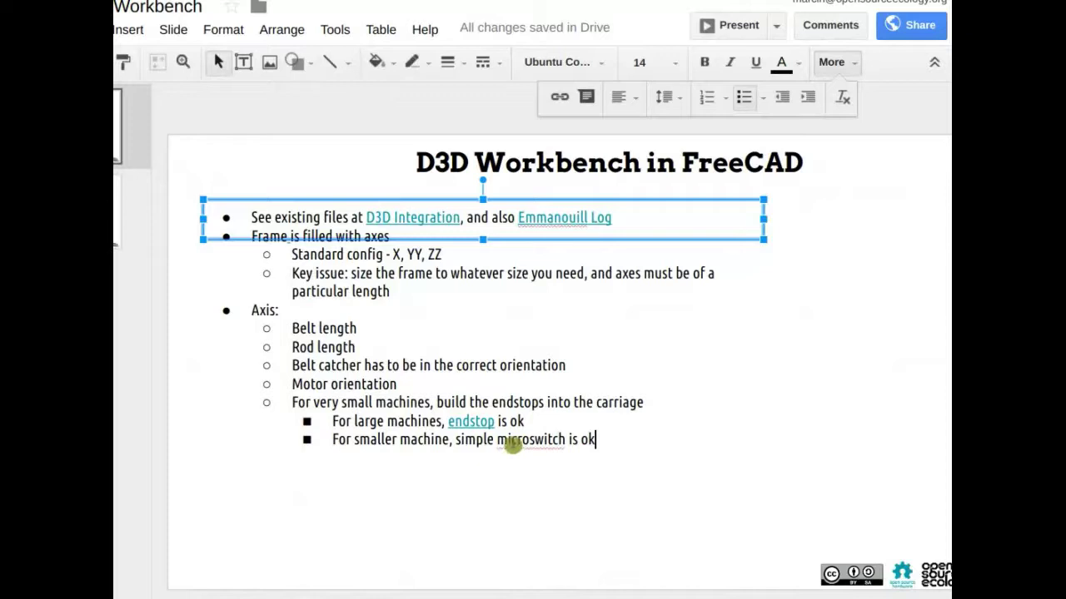
Step: Link the word 'microswitch' to the wiki's Microswitch page
{"action": "double_click", "coordinate": [514, 439]}
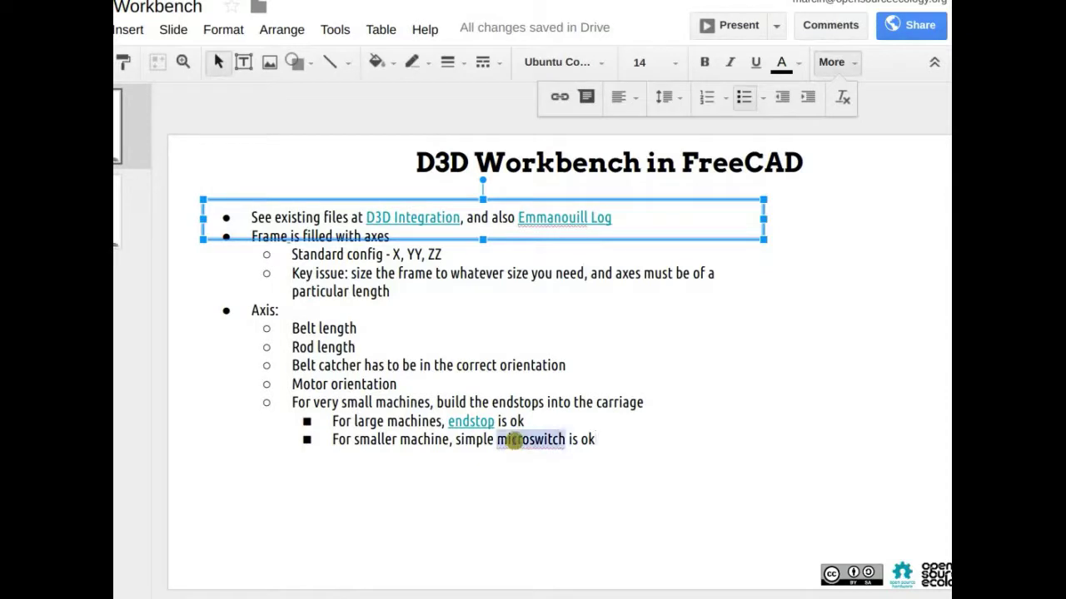
{"action": "left_click", "coordinate": [559, 97]}
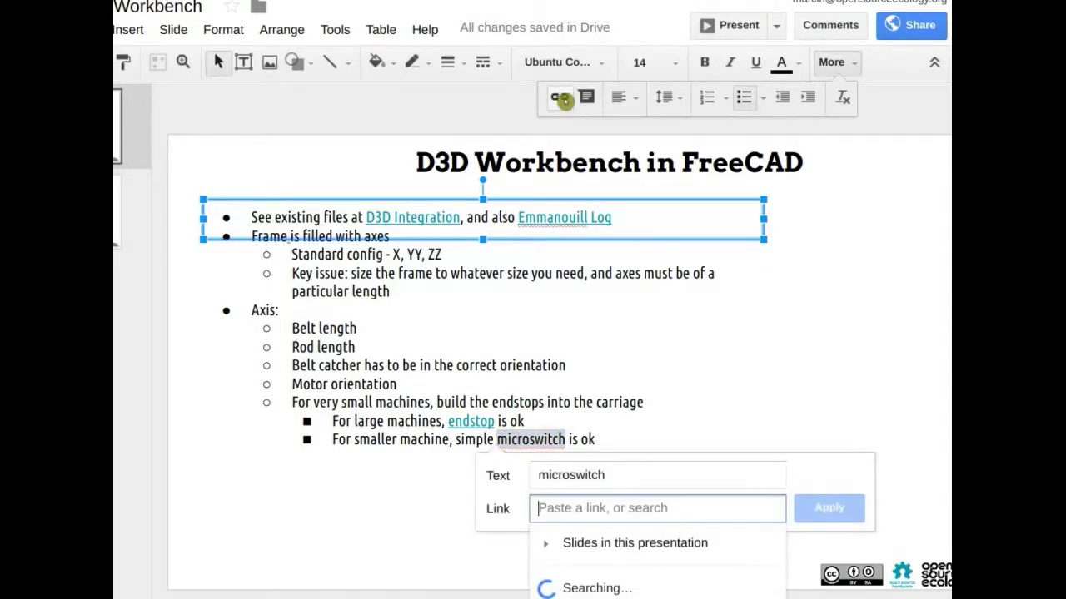
{"action": "type", "text": "http://opensourceecology.org/wiki/Microswitch"}
{"action": "left_click", "coordinate": [857, 508]}
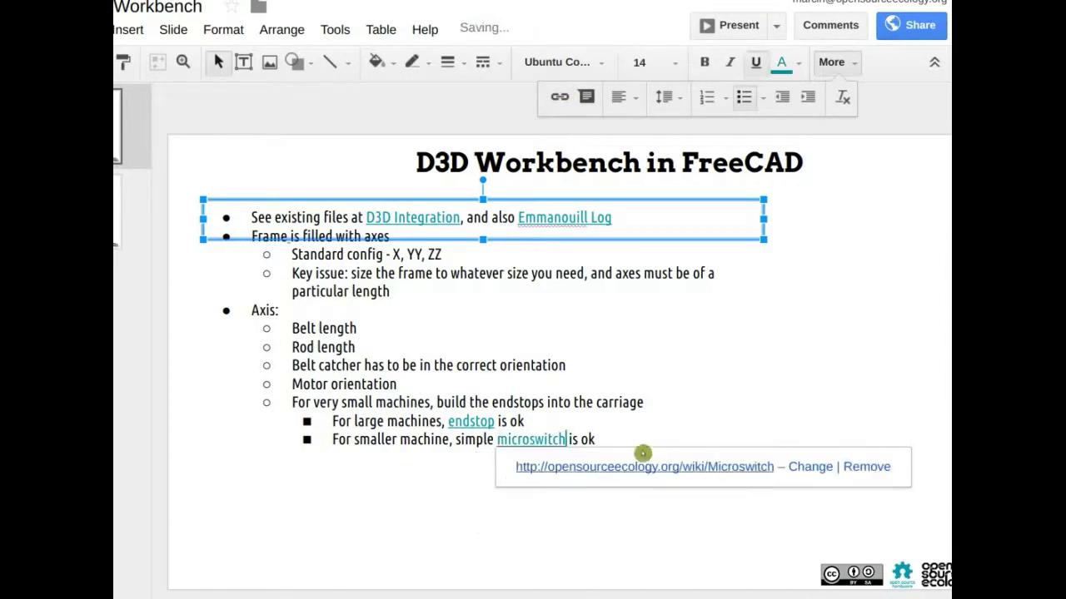
{"action": "left_click", "coordinate": [626, 436]}
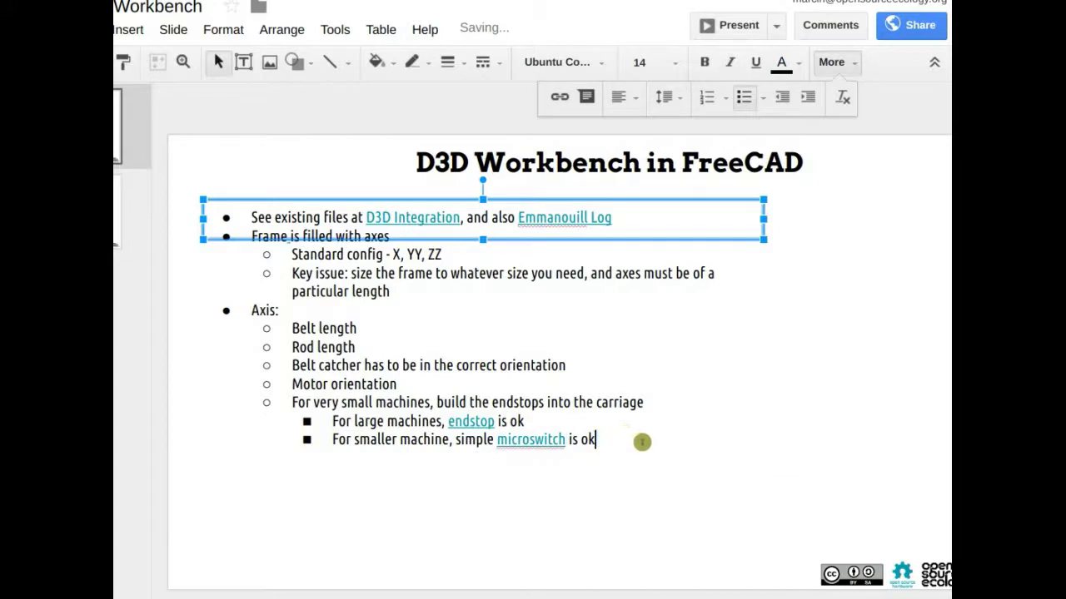
Step: Add an empty, unbulleted top-level line below the sub-bullets
{"action": "key", "text": "Return"}
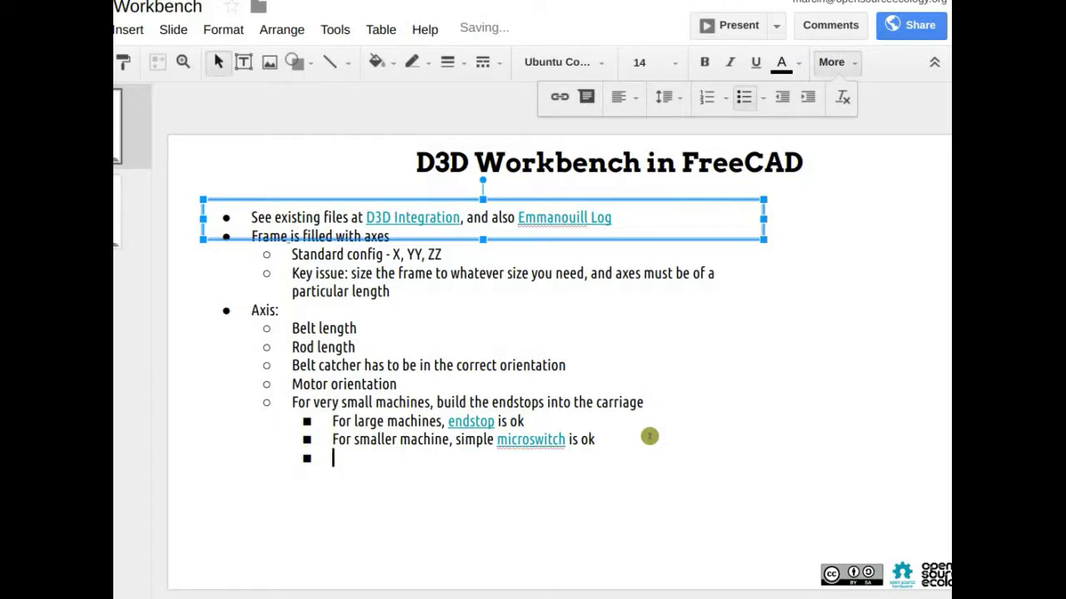
{"action": "key", "text": "shift+Tab"}
{"action": "key", "text": "shift+Tab"}
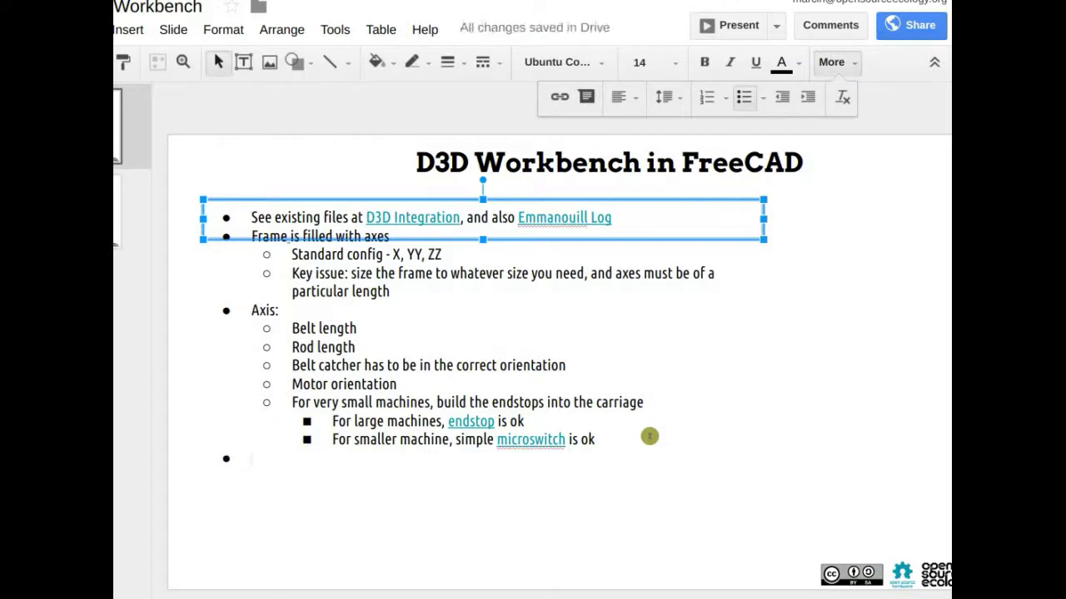
{"action": "key", "text": "BackSpace"}
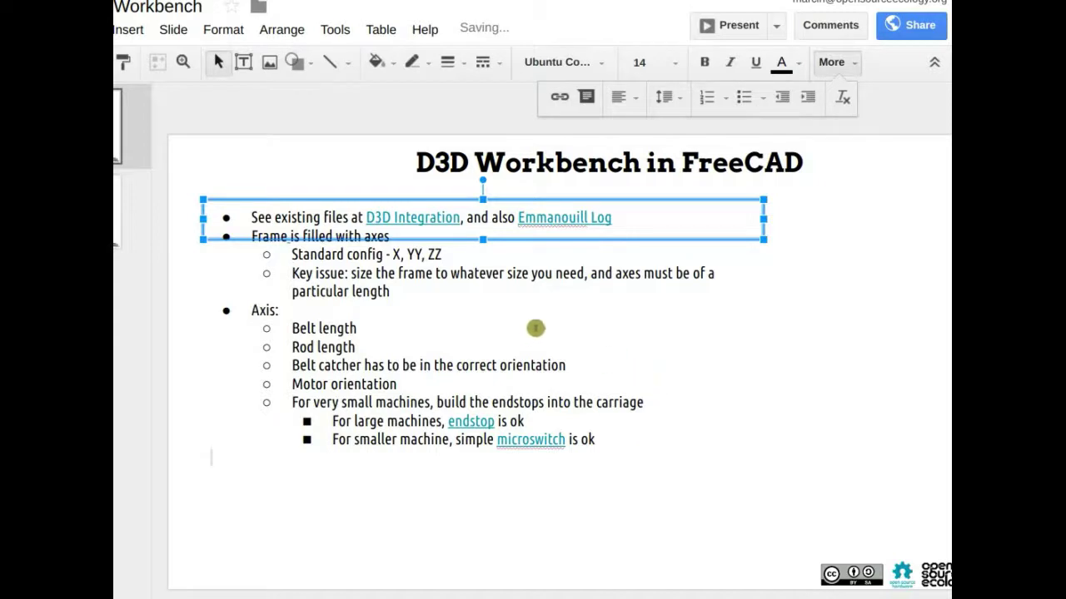
{"action": "double_click", "coordinate": [561, 166]}
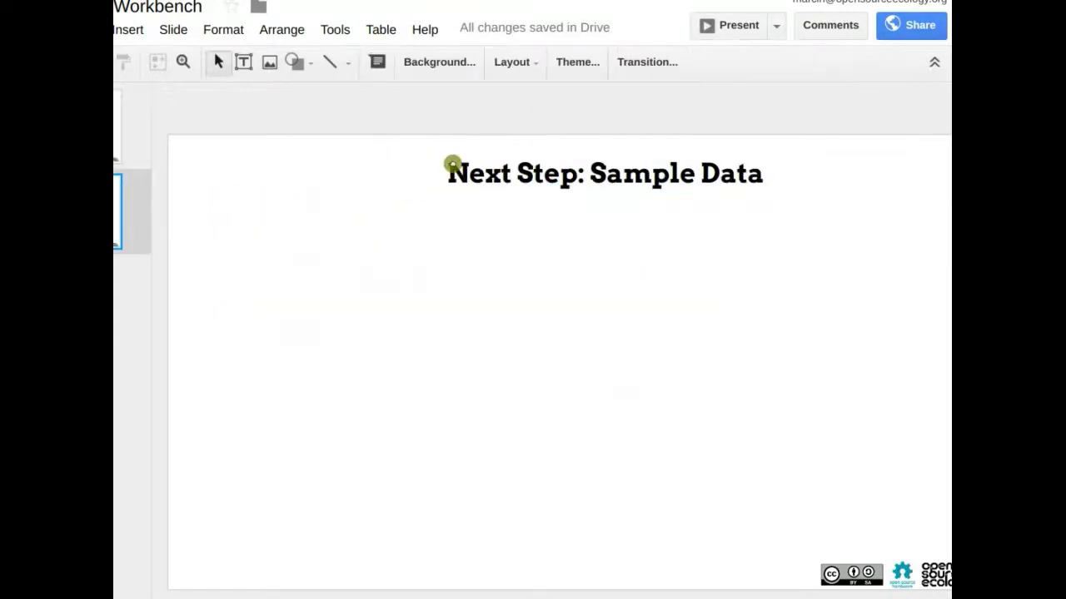
Step: Select the whole 'Next Step: Sample Data' title on the next slide
{"action": "triple_click", "coordinate": [525, 173]}
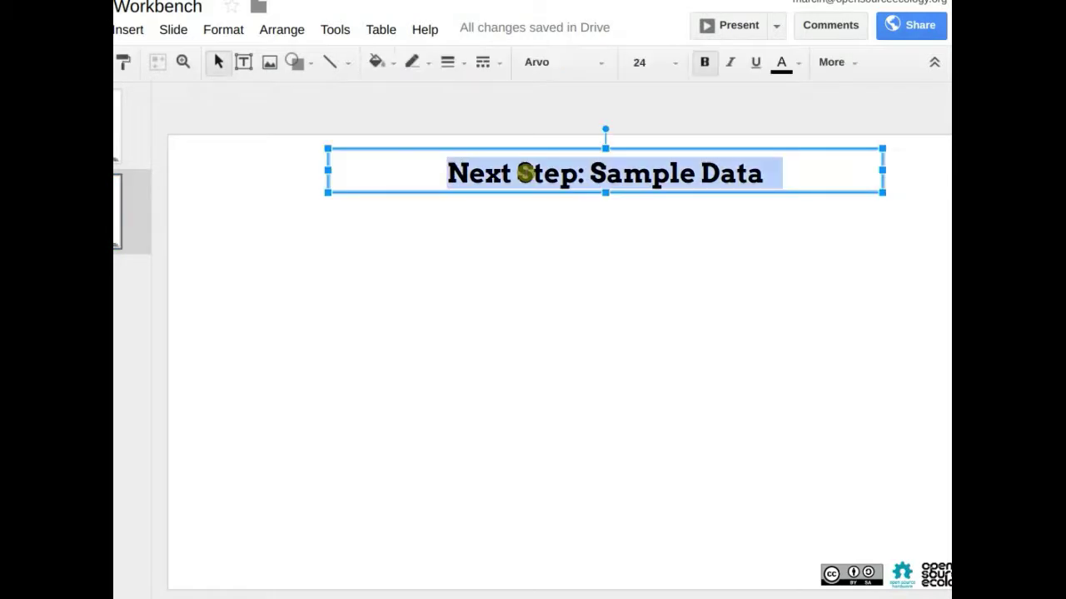
{"action": "triple_click", "coordinate": [525, 172]}
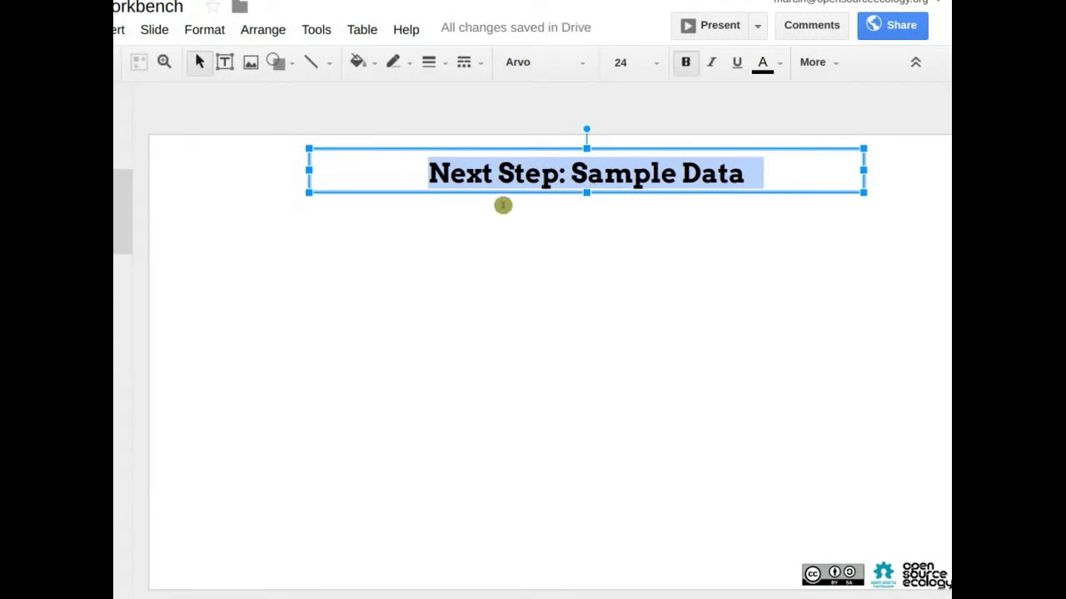
Step: Overwrite the selected title with 'Interface', correcting typos and dropping the trailing colon
{"action": "type", "text": "Inteef"}
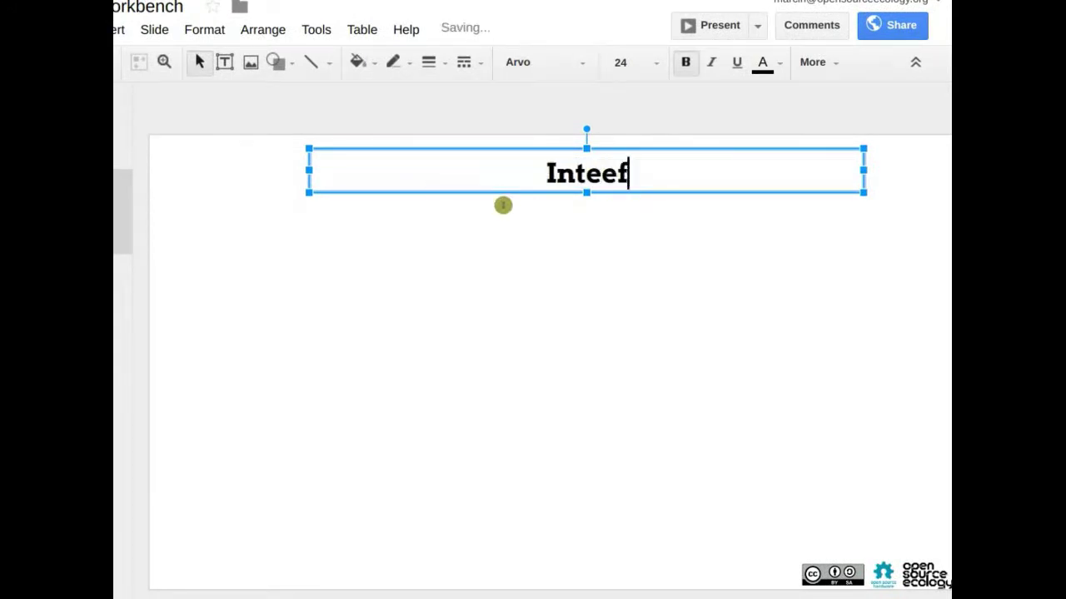
{"action": "key", "text": "BackSpace"}
{"action": "key", "text": "BackSpace"}
{"action": "type", "text": "rfae"}
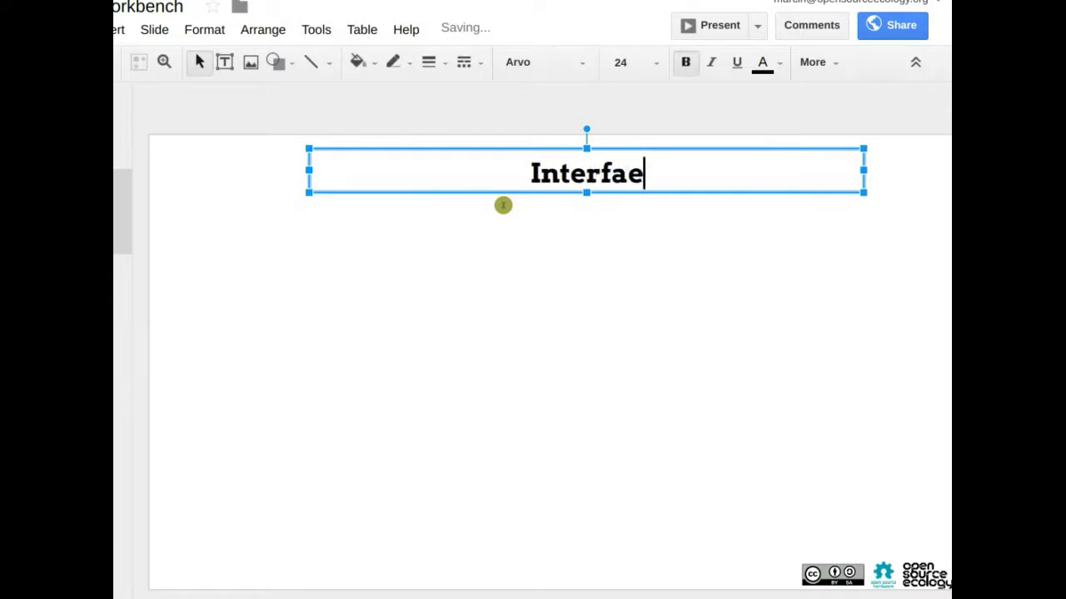
{"action": "key", "text": "BackSpace"}
{"action": "type", "text": "e:"}
{"action": "key", "text": "BackSpace"}
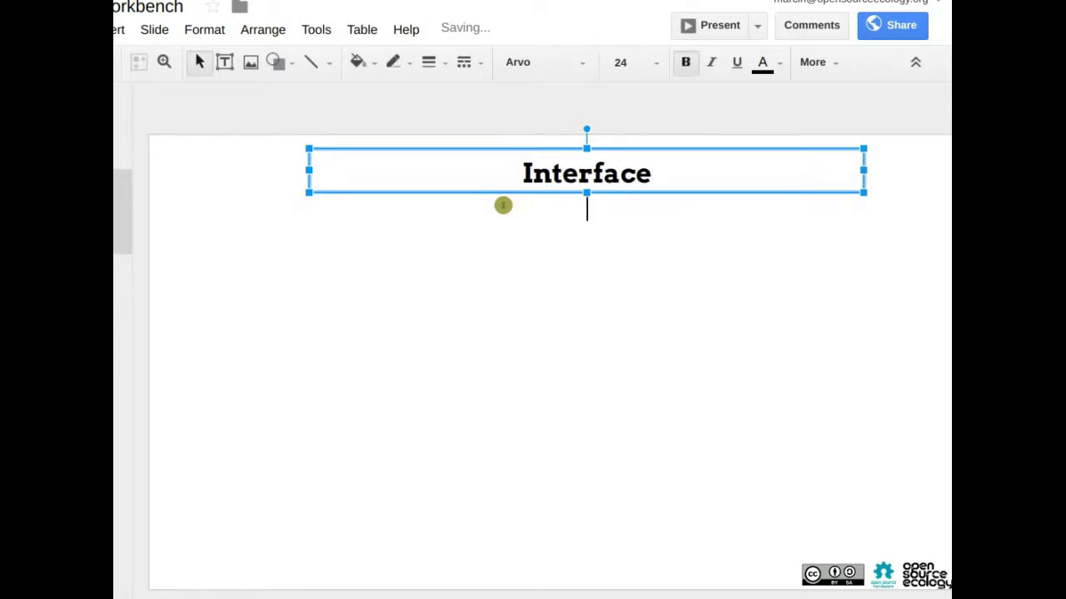
Step: Draw a small square rectangle below the title and duplicate it to the right
{"action": "left_click", "coordinate": [275, 63]}
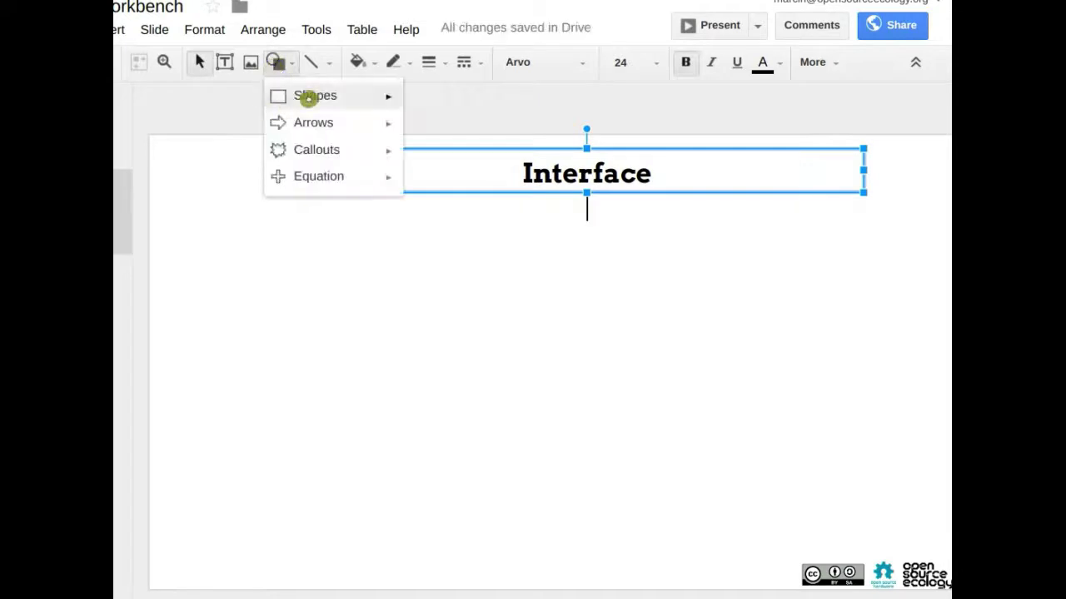
{"action": "mouse_move", "coordinate": [308, 98]}
{"action": "left_click", "coordinate": [421, 103]}
{"action": "left_click_drag", "start_coordinate": [287, 236], "coordinate": [314, 263]}
{"action": "left_click", "coordinate": [338, 266]}
{"action": "left_click", "coordinate": [306, 258]}
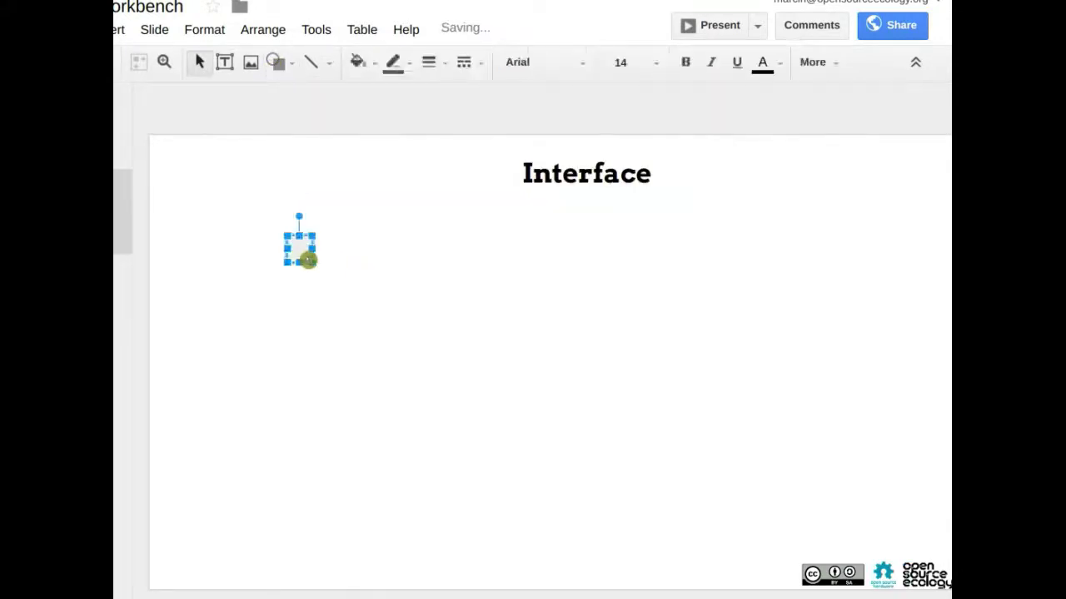
{"action": "key", "text": "ctrl+d"}
{"action": "left_click_drag", "start_coordinate": [307, 261], "coordinate": [428, 255]}
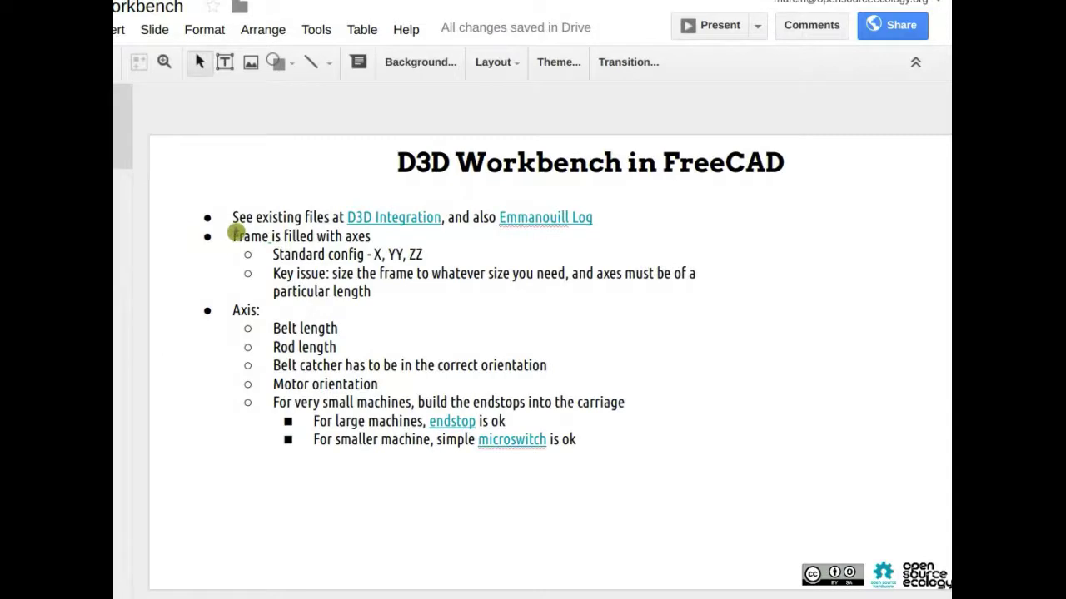
Step: Paste the Frame bullet text box from the previous slide and shrink it to one line
{"action": "double_click", "coordinate": [239, 236]}
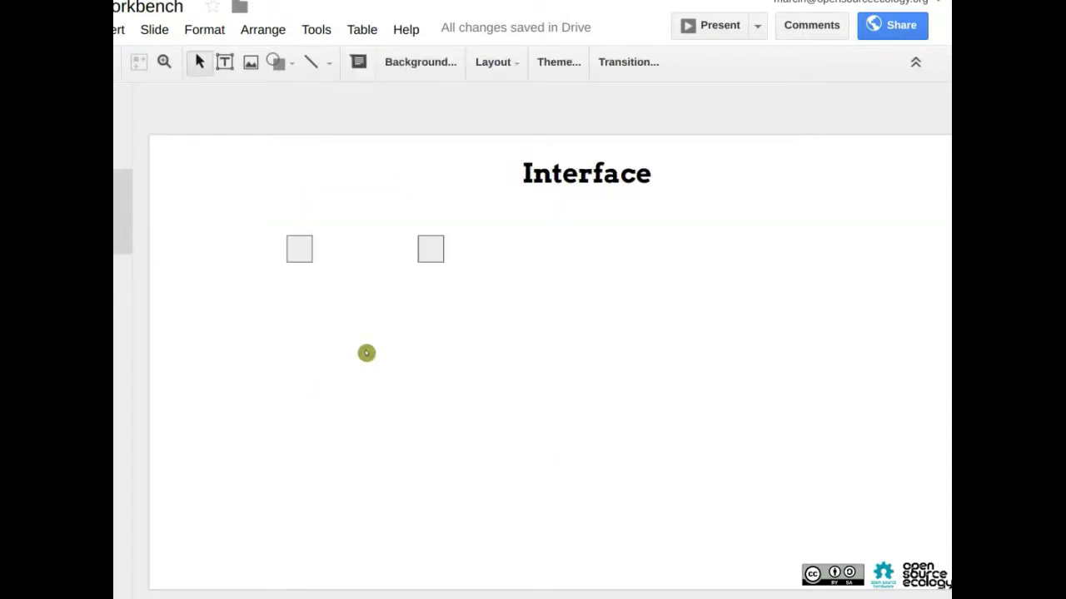
{"action": "key", "text": "ctrl+v"}
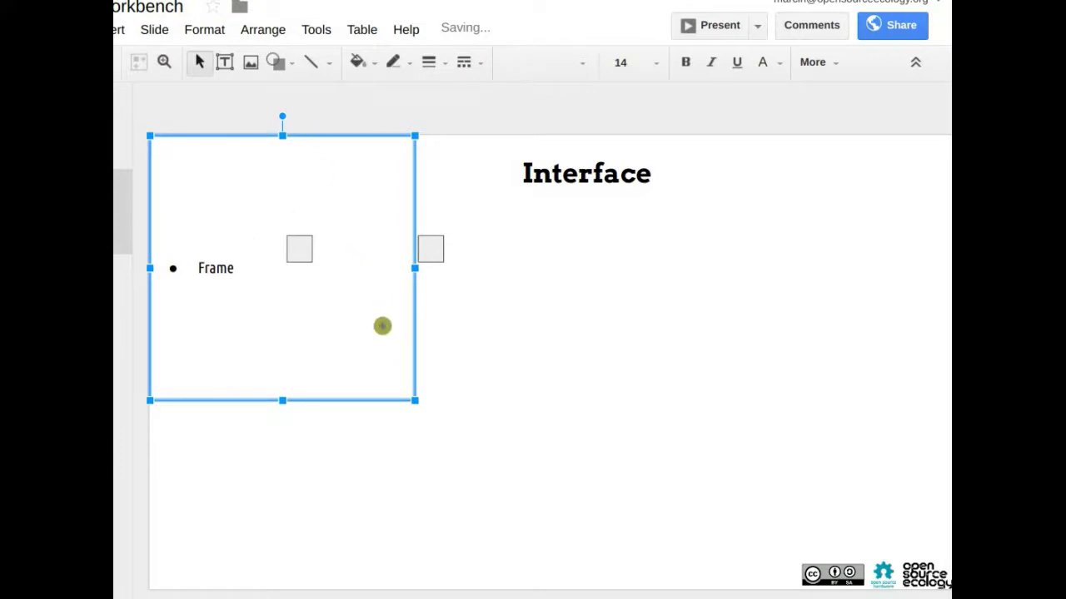
{"action": "key", "text": "ctrl+a"}
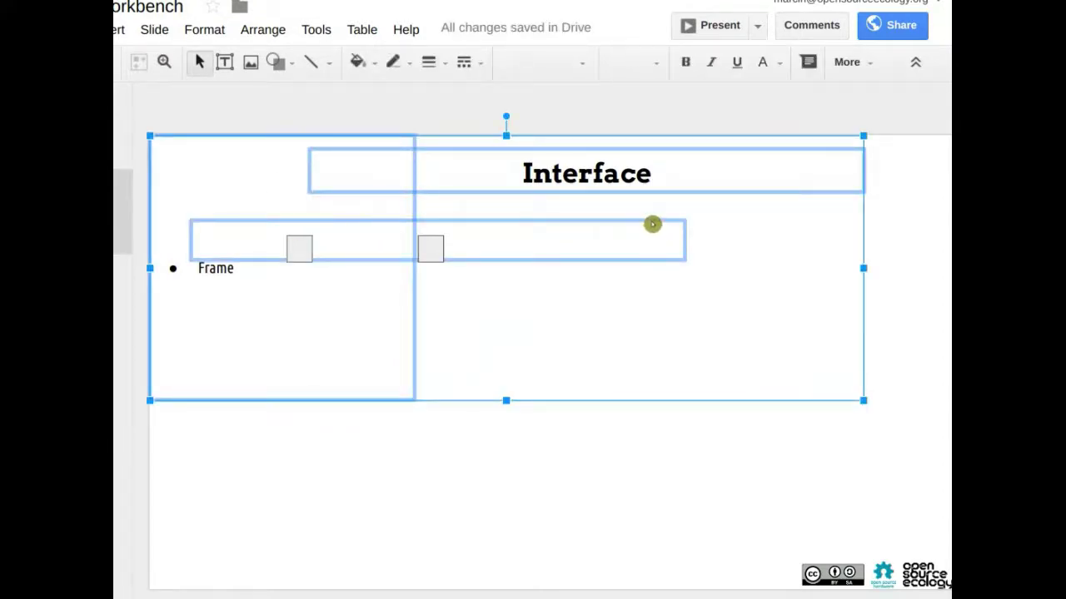
{"action": "left_click", "coordinate": [702, 257]}
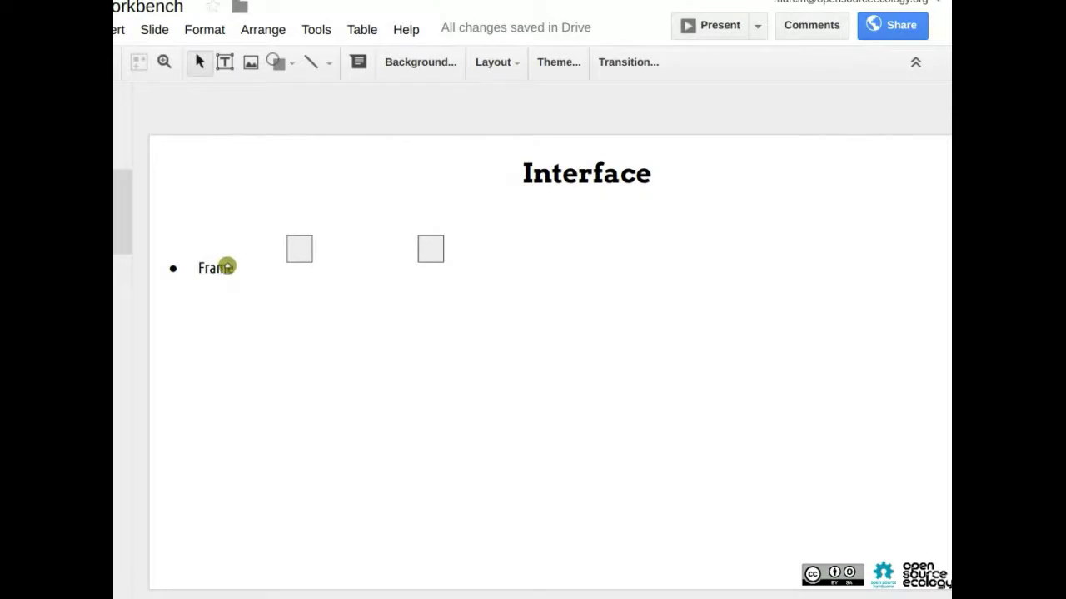
{"action": "left_click", "coordinate": [226, 264]}
{"action": "left_click_drag", "start_coordinate": [413, 137], "coordinate": [397, 374]}
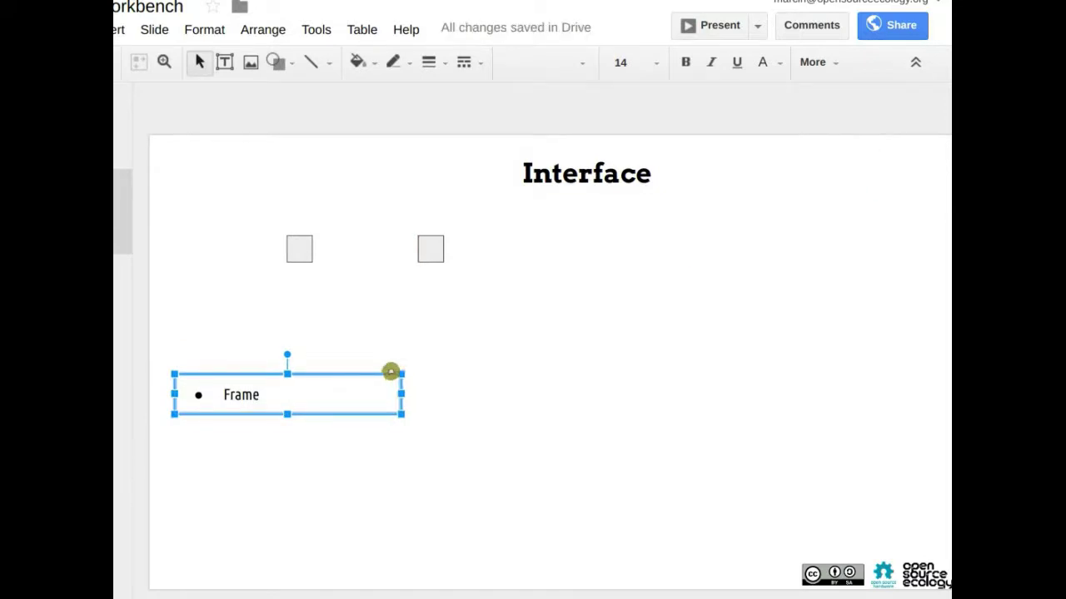
Step: Rewrite the box as 'Click an icon, and it gets you the part automatically' and move it top-left
{"action": "double_click", "coordinate": [236, 396]}
{"action": "key", "text": "BackSpace"}
{"action": "key", "text": "BackSpace"}
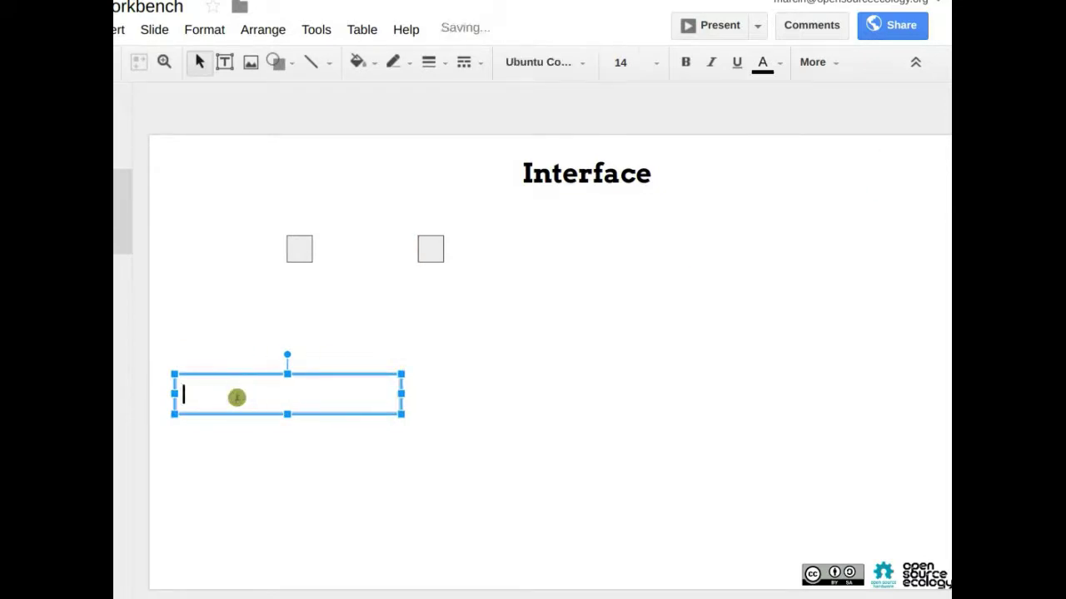
{"action": "type", "text": "Click a"}
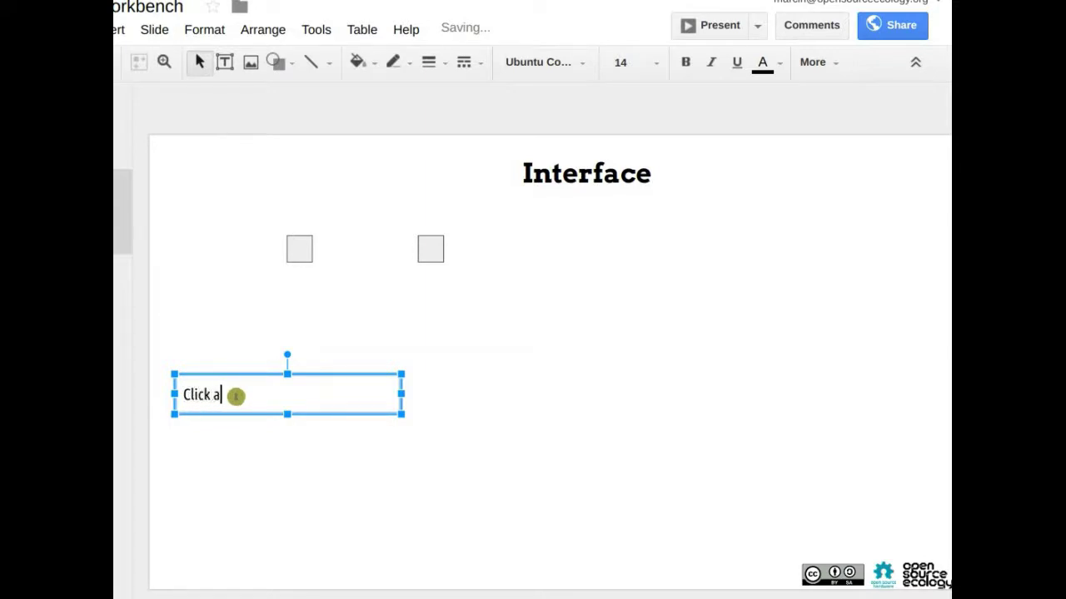
{"action": "type", "text": "n icon, and in"}
{"action": "type", "text": " gets "}
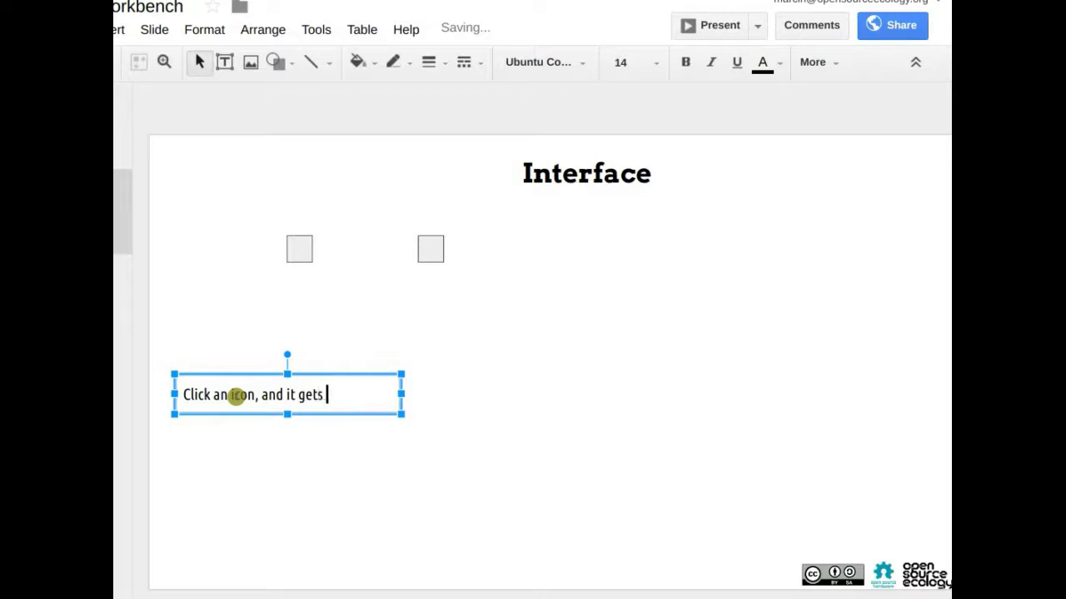
{"action": "type", "text": "you the p"}
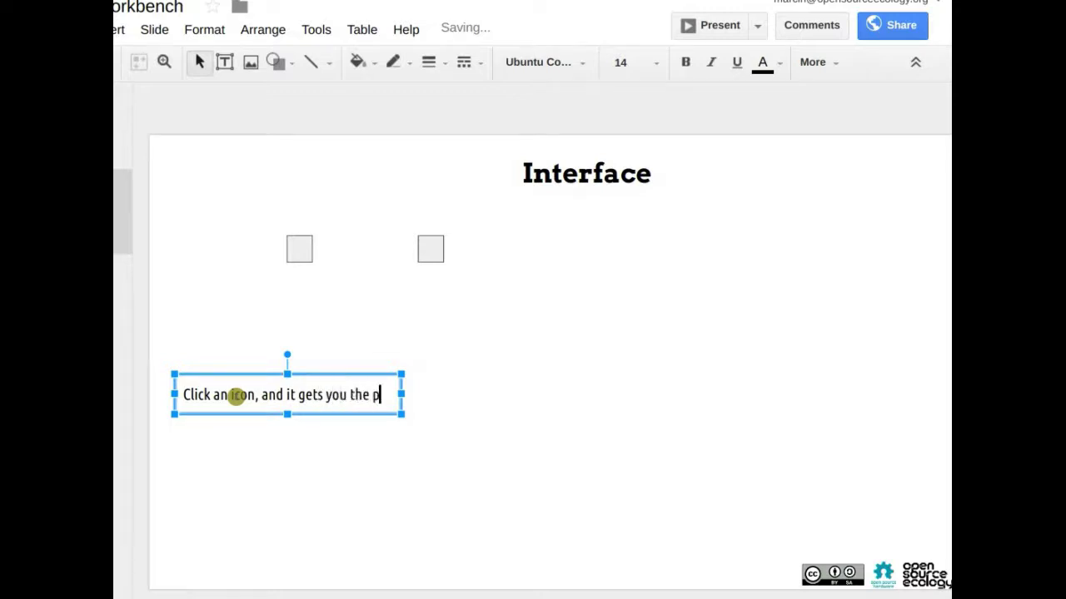
{"action": "type", "text": "art automatically"}
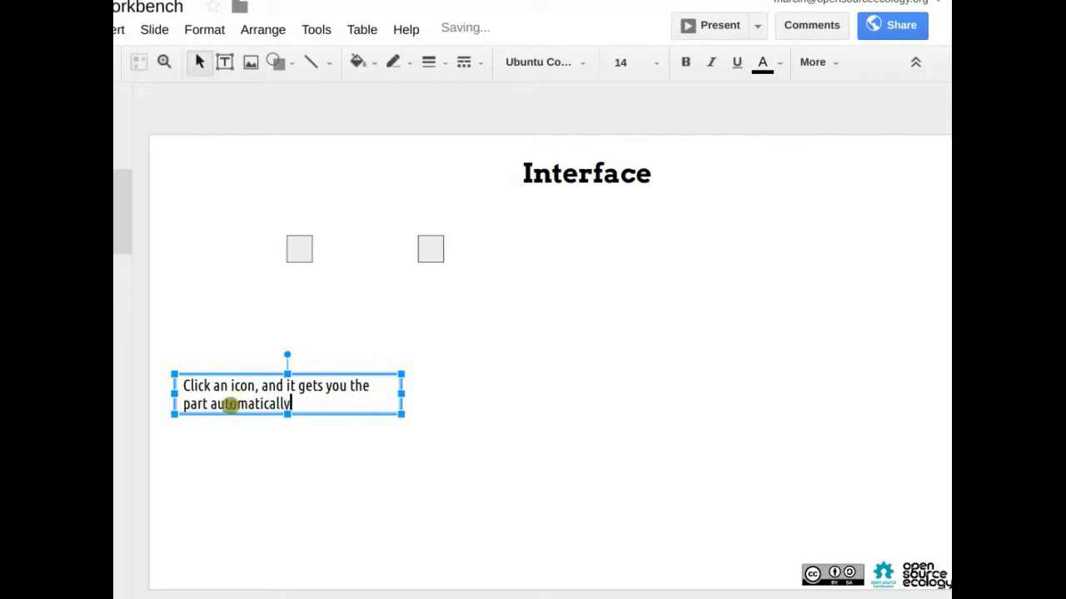
{"action": "left_click", "coordinate": [395, 383]}
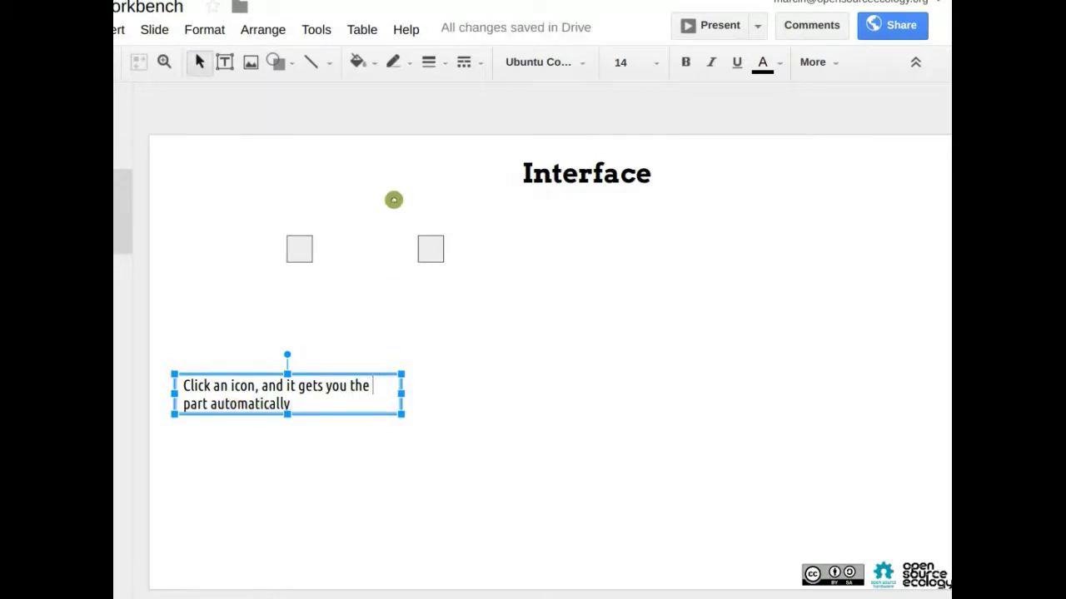
{"action": "left_click", "coordinate": [398, 408]}
{"action": "left_click_drag", "start_coordinate": [395, 402], "coordinate": [385, 175]}
Step: Draw an arrow from the note to the left square
{"action": "left_click", "coordinate": [334, 66]}
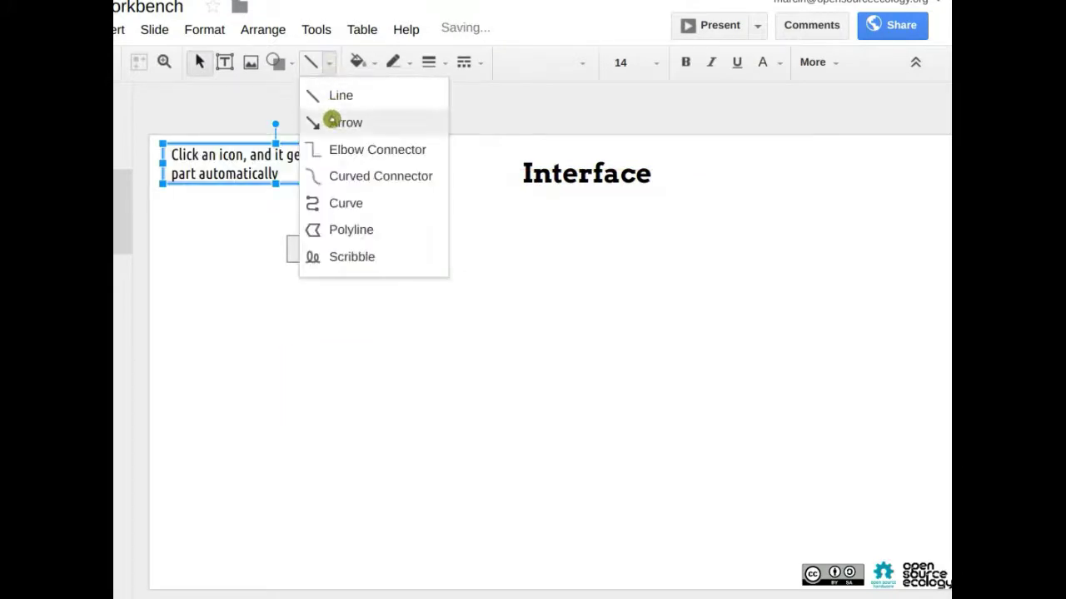
{"action": "left_click", "coordinate": [331, 122]}
{"action": "left_click_drag", "start_coordinate": [278, 183], "coordinate": [373, 249]}
{"action": "left_click", "coordinate": [335, 302]}
{"action": "left_click", "coordinate": [293, 254]}
Step: Label the first small square 'Universal Axis' and set its text to 8 pt
{"action": "double_click", "coordinate": [334, 251]}
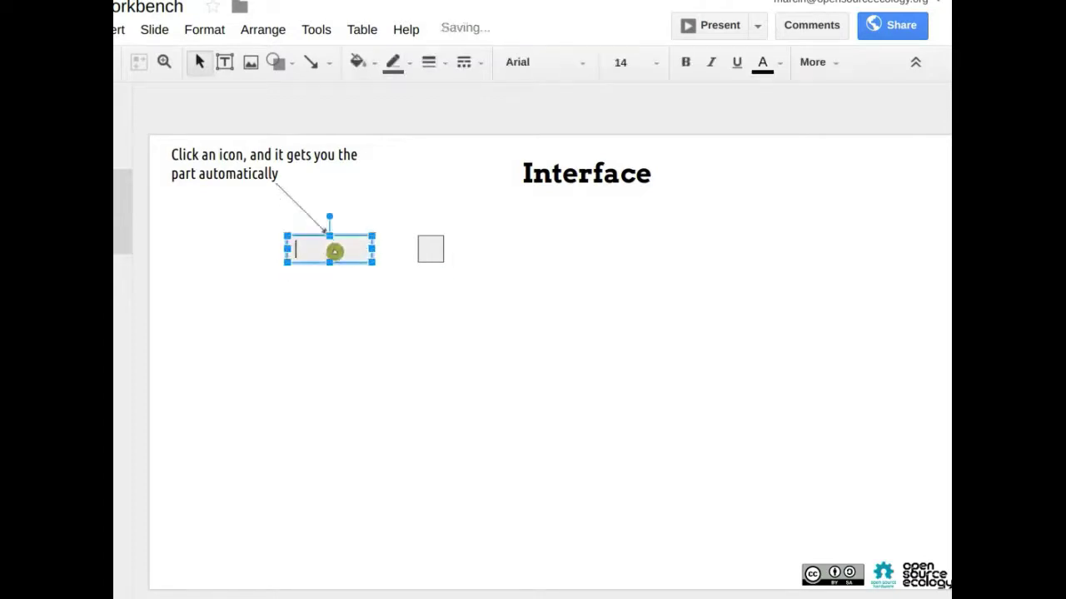
{"action": "type", "text": "Universal"}
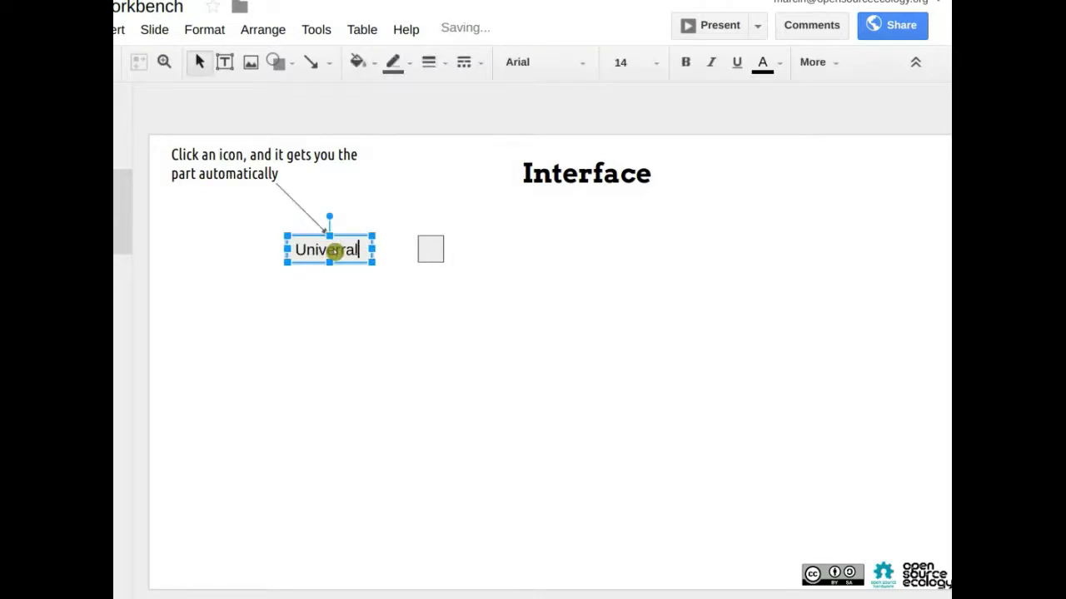
{"action": "type", "text": " Axis"}
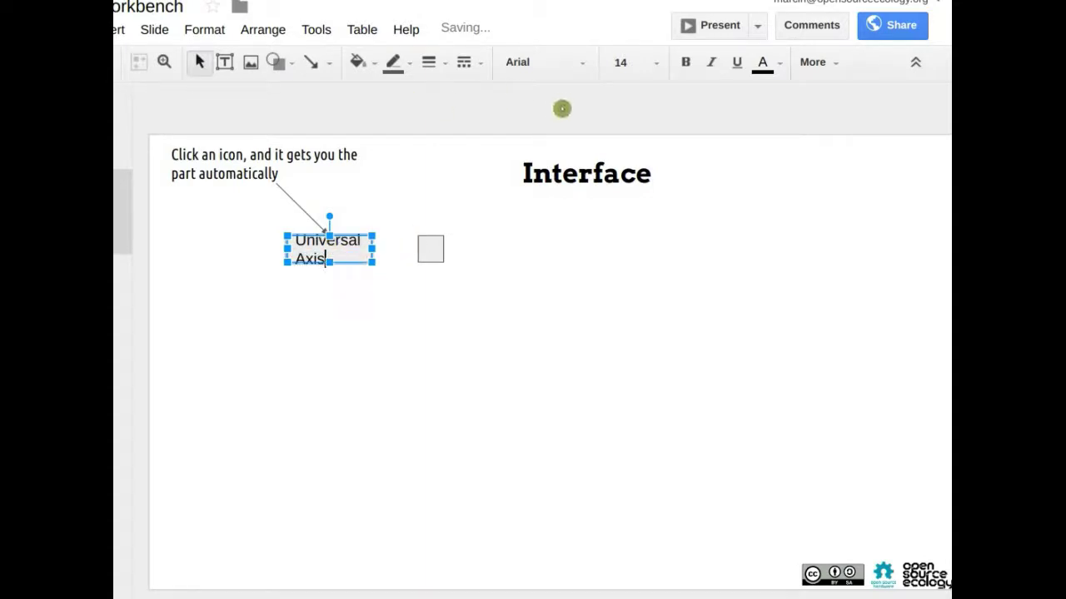
{"action": "left_click", "coordinate": [625, 64]}
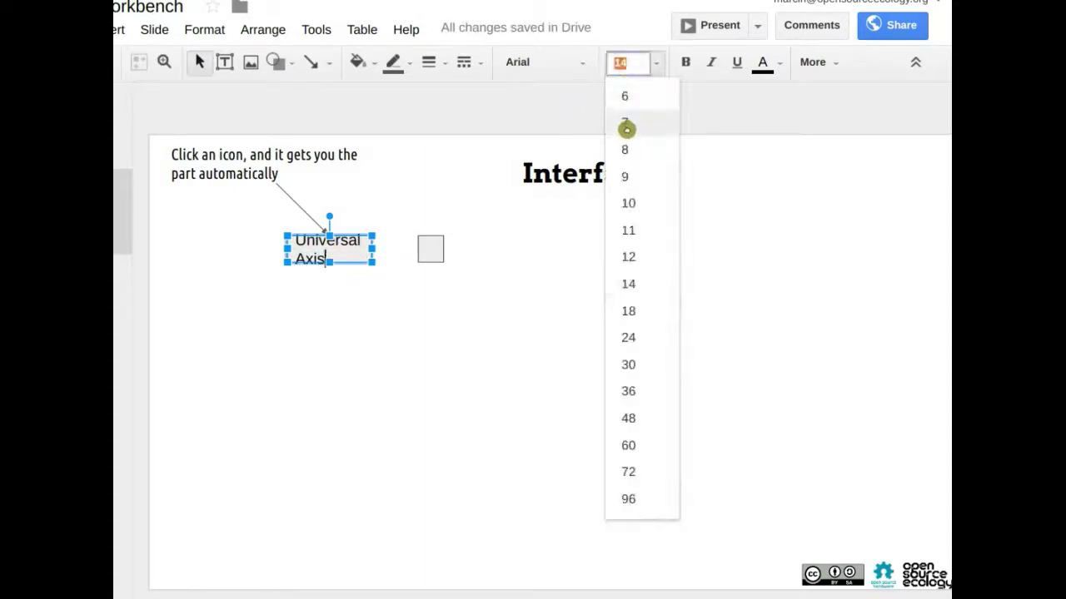
{"action": "left_click", "coordinate": [631, 202]}
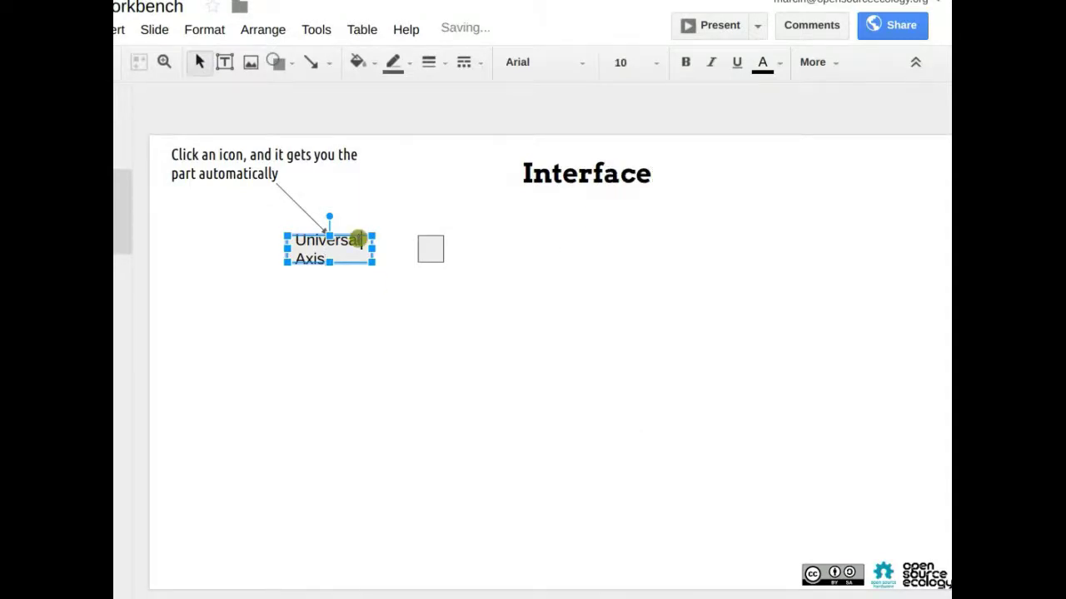
{"action": "left_click", "coordinate": [343, 252]}
{"action": "left_click_drag", "start_coordinate": [343, 252], "coordinate": [281, 238]}
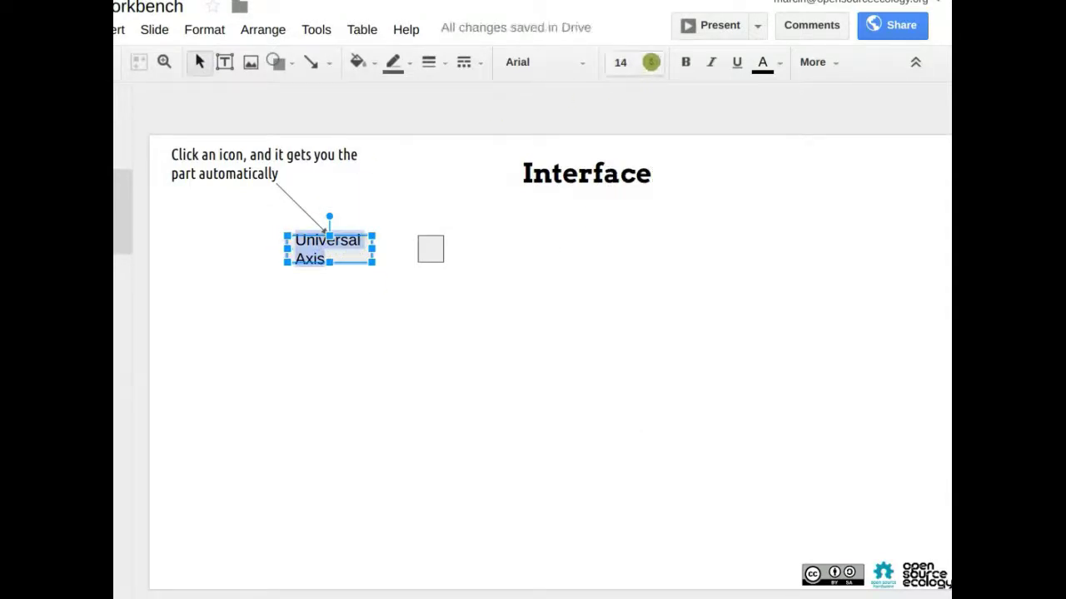
{"action": "left_click", "coordinate": [554, 63]}
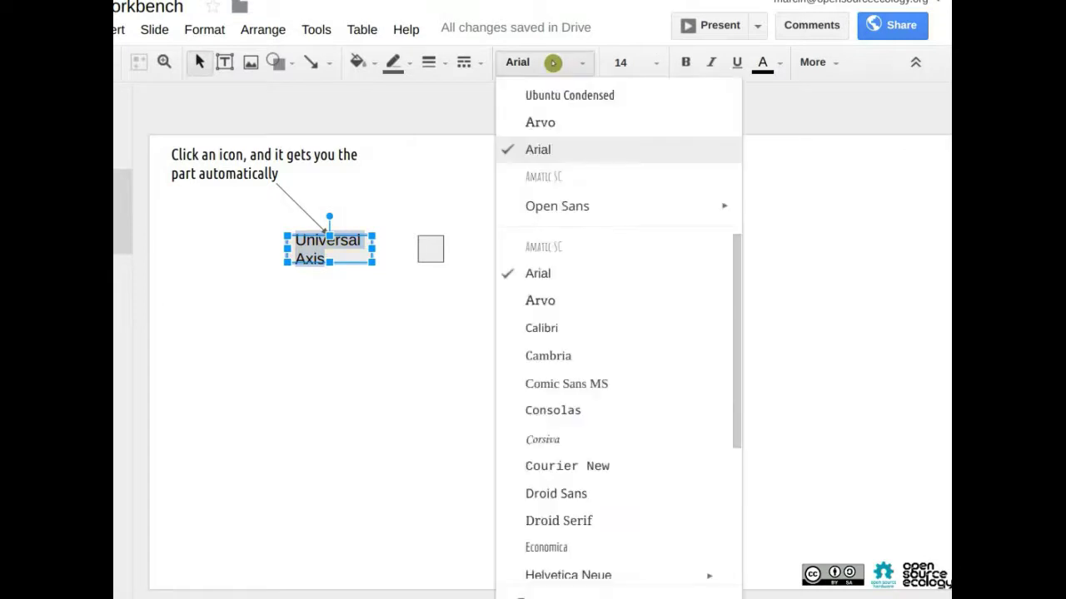
{"action": "left_click", "coordinate": [653, 62]}
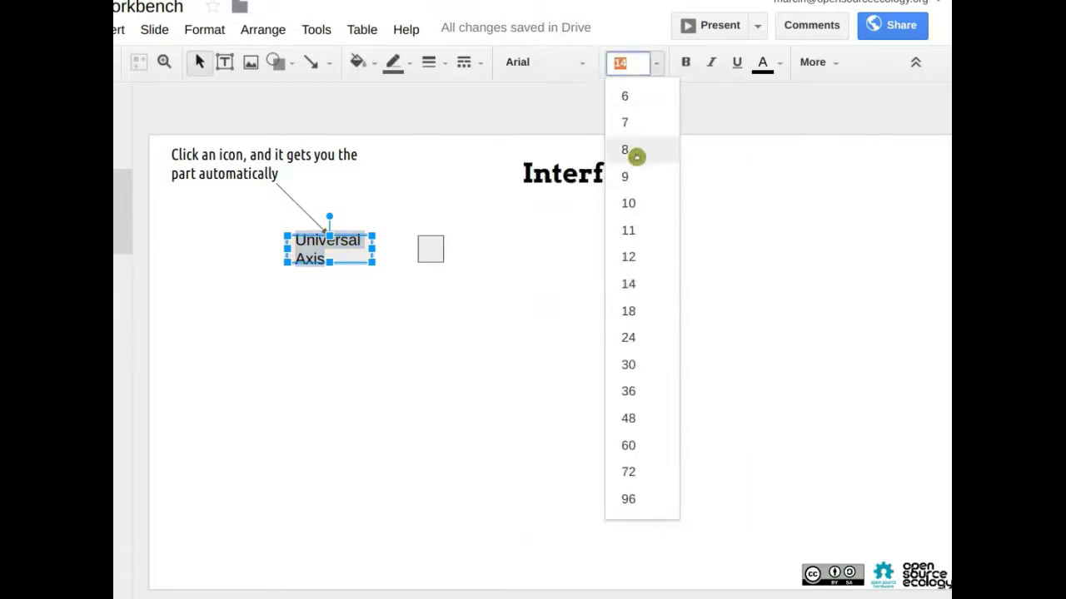
{"action": "left_click", "coordinate": [635, 150]}
Step: Narrow the Universal Axis box to fit its text and centre the label
{"action": "mouse_move", "coordinate": [366, 259]}
{"action": "left_mouse_down"}
{"action": "mouse_move", "coordinate": [337, 259]}
{"action": "mouse_move", "coordinate": [350, 249]}
{"action": "left_mouse_up"}
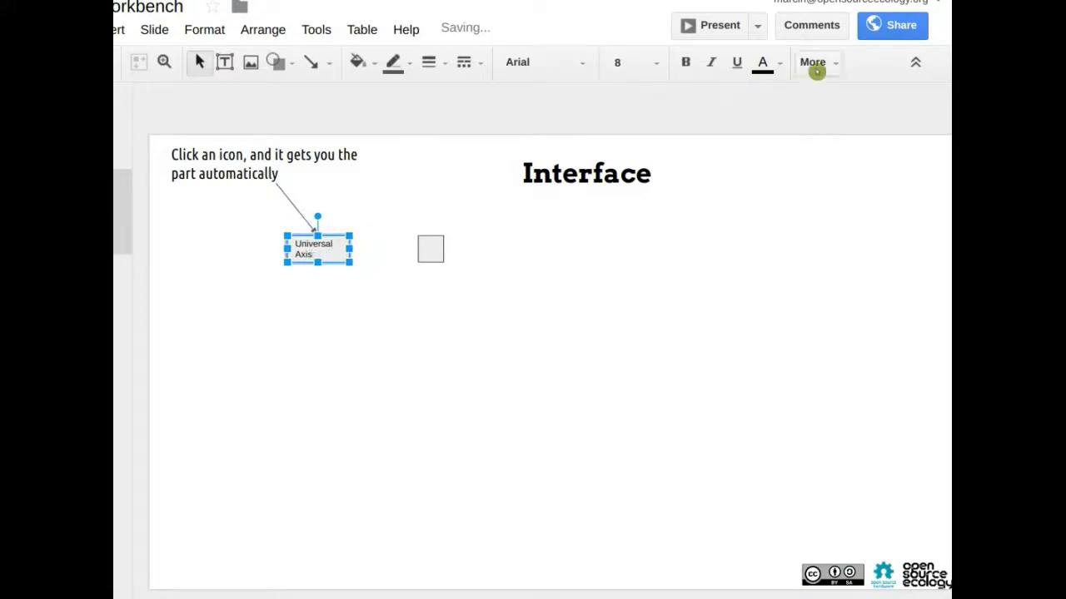
{"action": "left_click", "coordinate": [815, 63]}
{"action": "left_click", "coordinate": [599, 98]}
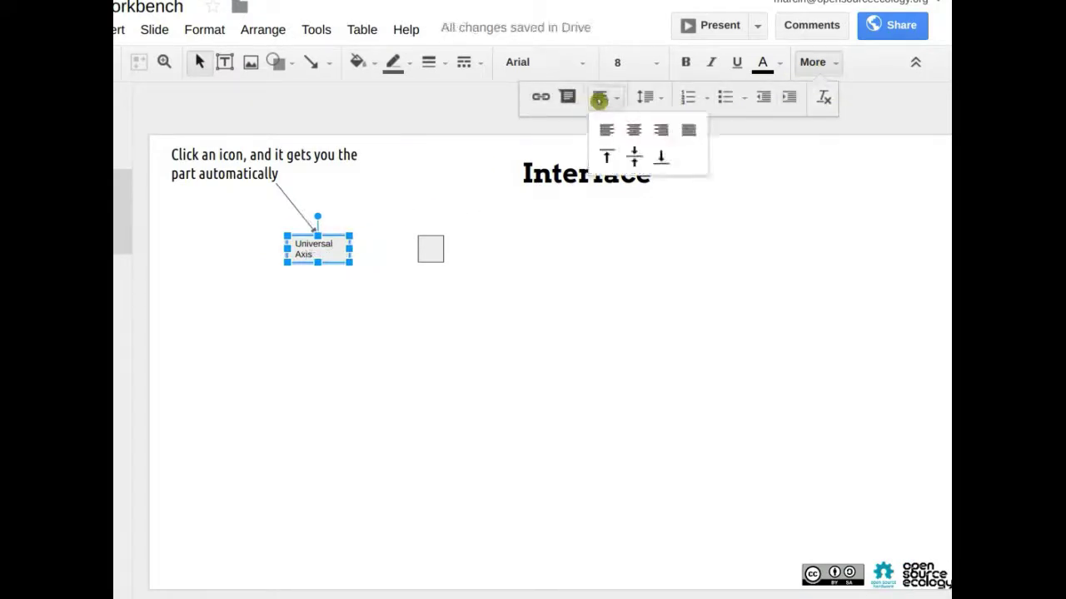
{"action": "left_click", "coordinate": [626, 129]}
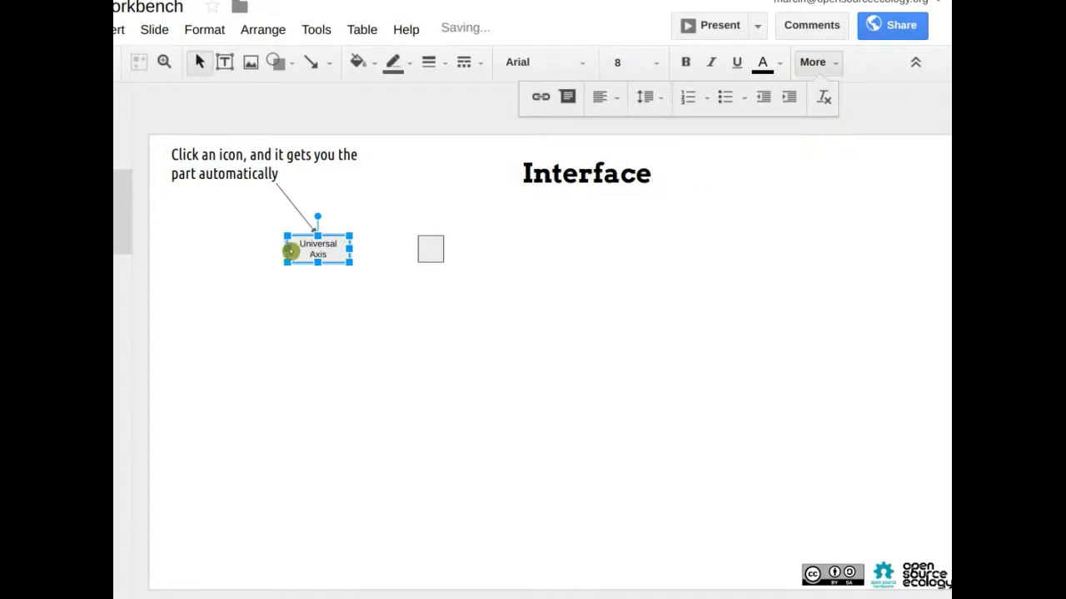
{"action": "left_click", "coordinate": [355, 253]}
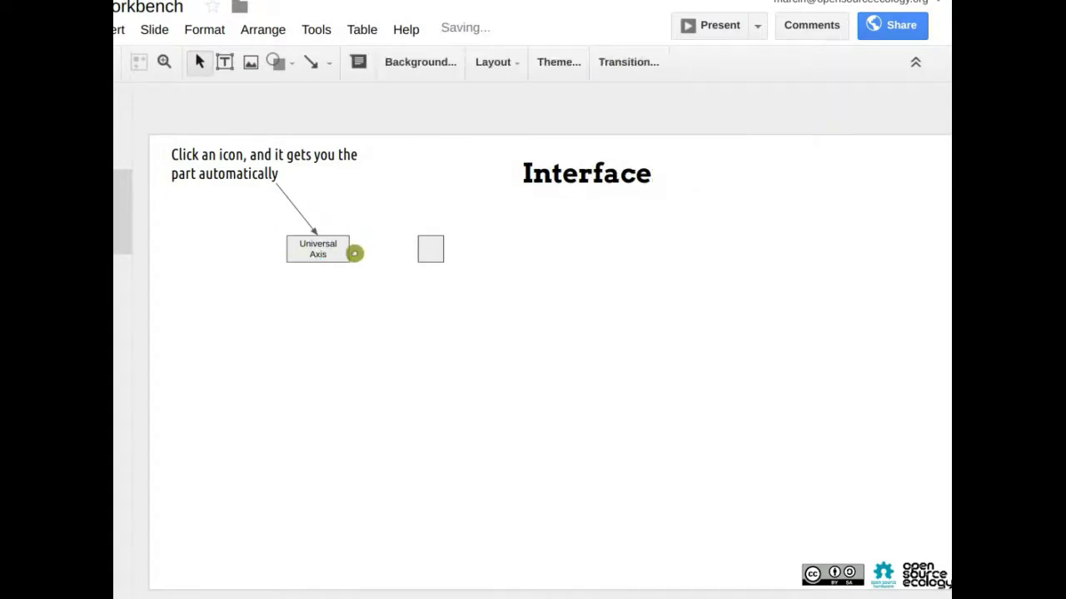
Step: Widen the empty square, then replace it with a copy of the Universal Axis box
{"action": "left_click", "coordinate": [430, 258]}
{"action": "left_click_drag", "start_coordinate": [443, 249], "coordinate": [463, 248]}
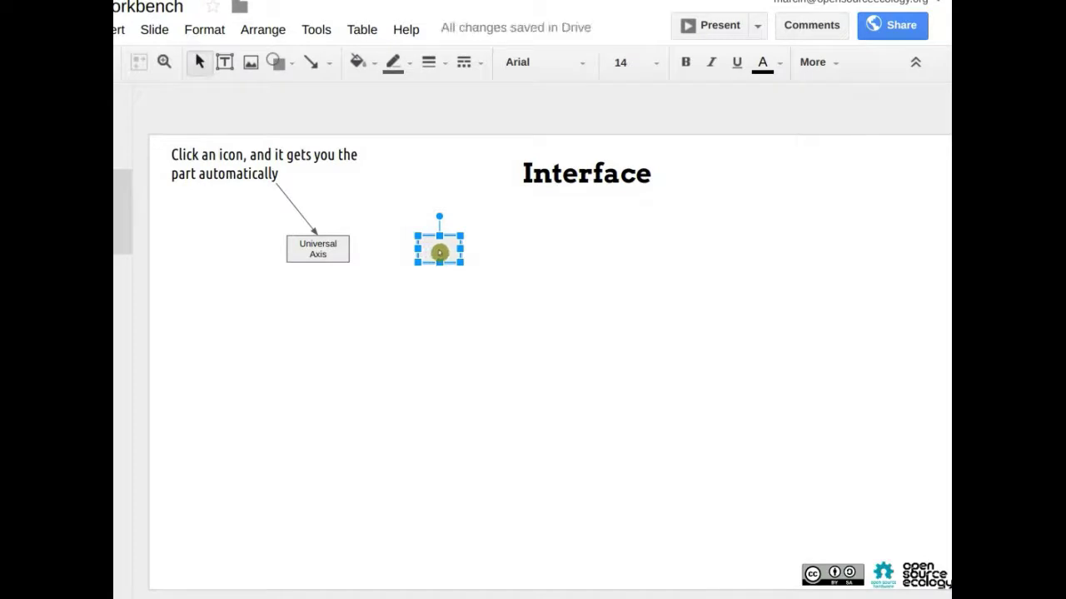
{"action": "left_click_drag", "start_coordinate": [459, 248], "coordinate": [468, 248]}
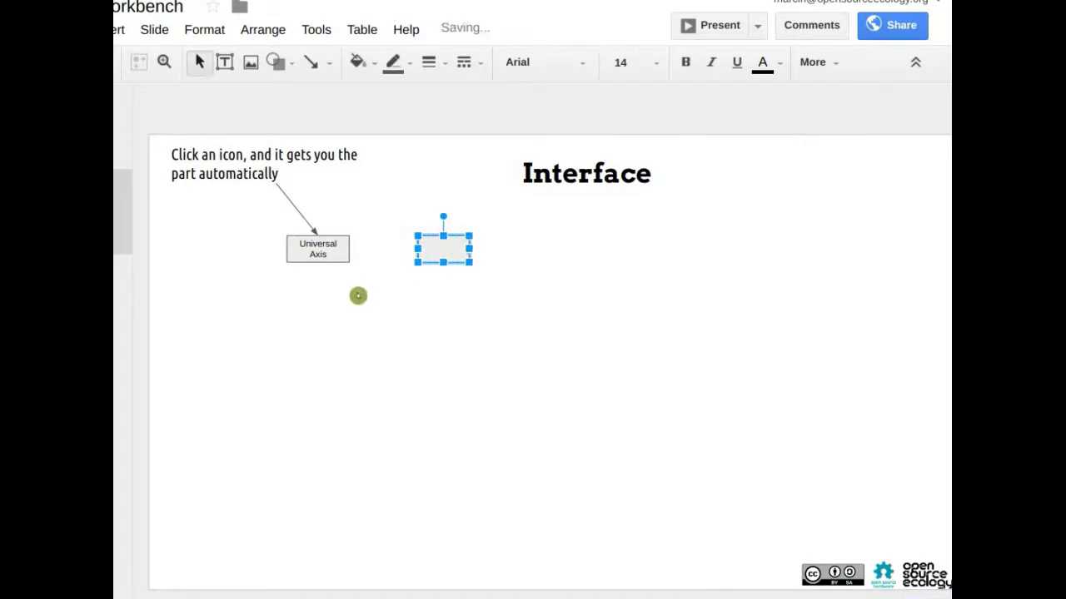
{"action": "left_click", "coordinate": [349, 256]}
{"action": "left_click_drag", "start_coordinate": [350, 256], "coordinate": [463, 257], "text": "ctrl"}
{"action": "left_click", "coordinate": [463, 256]}
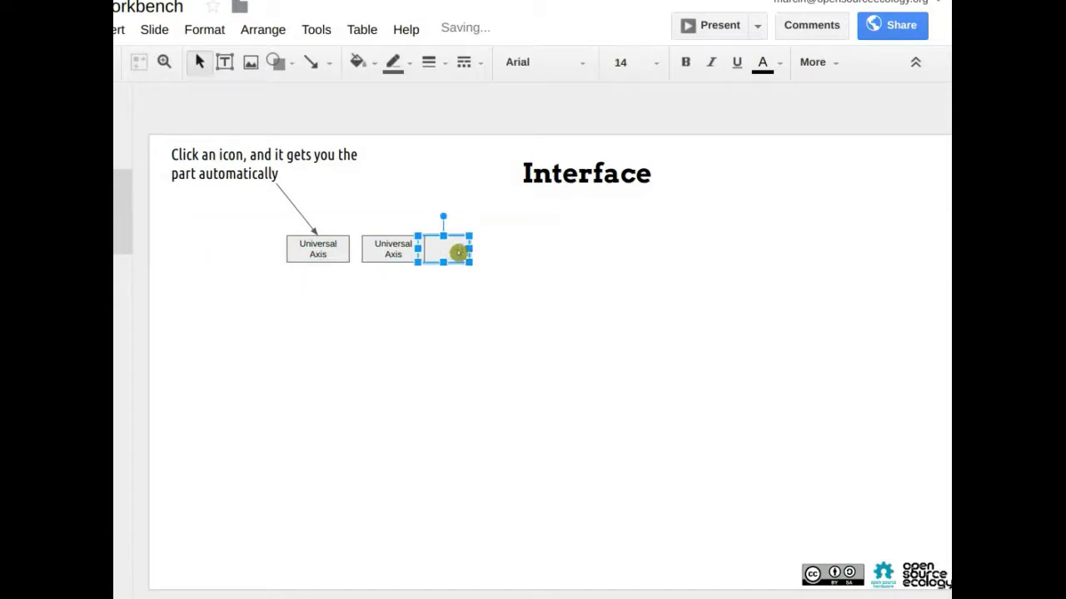
{"action": "key", "text": "Delete"}
Step: Relabel the copy 'Frame', then duplicate it to the right and retype that copy's label
{"action": "left_click", "coordinate": [381, 245]}
{"action": "type", "text": "Frame"}
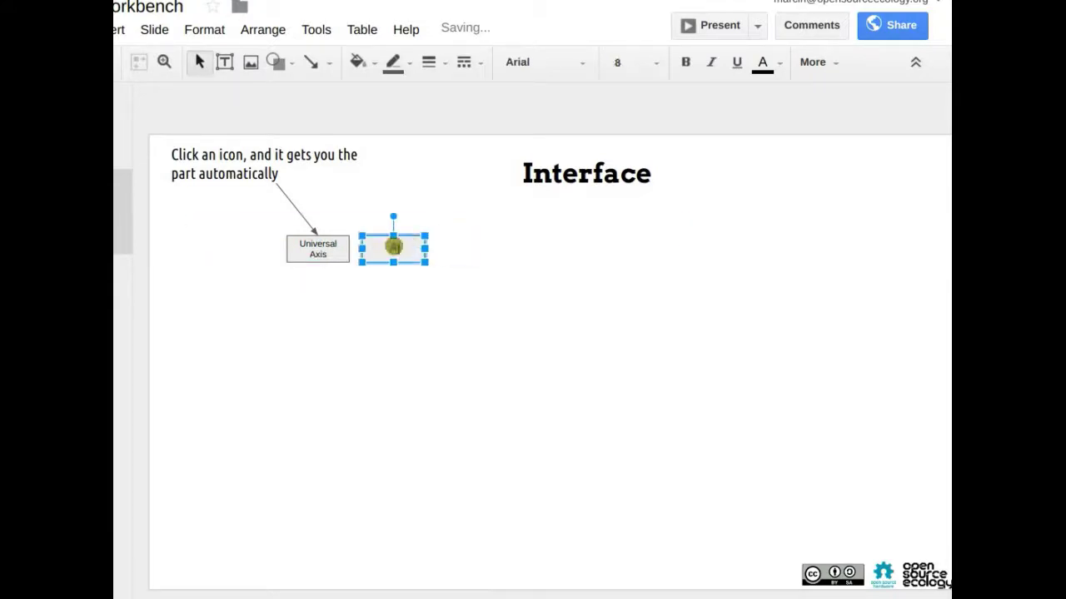
{"action": "left_click", "coordinate": [414, 264]}
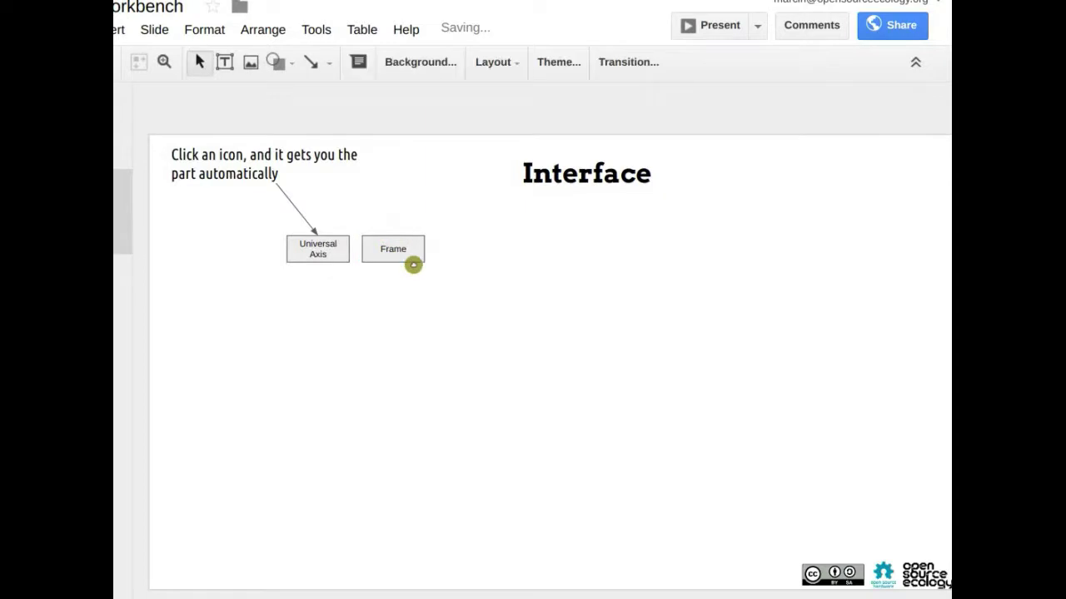
{"action": "left_click", "coordinate": [415, 264]}
{"action": "left_click_drag", "start_coordinate": [413, 264], "coordinate": [510, 254], "text": "ctrl"}
{"action": "double_click", "coordinate": [493, 251]}
{"action": "type", "text": "Po"}
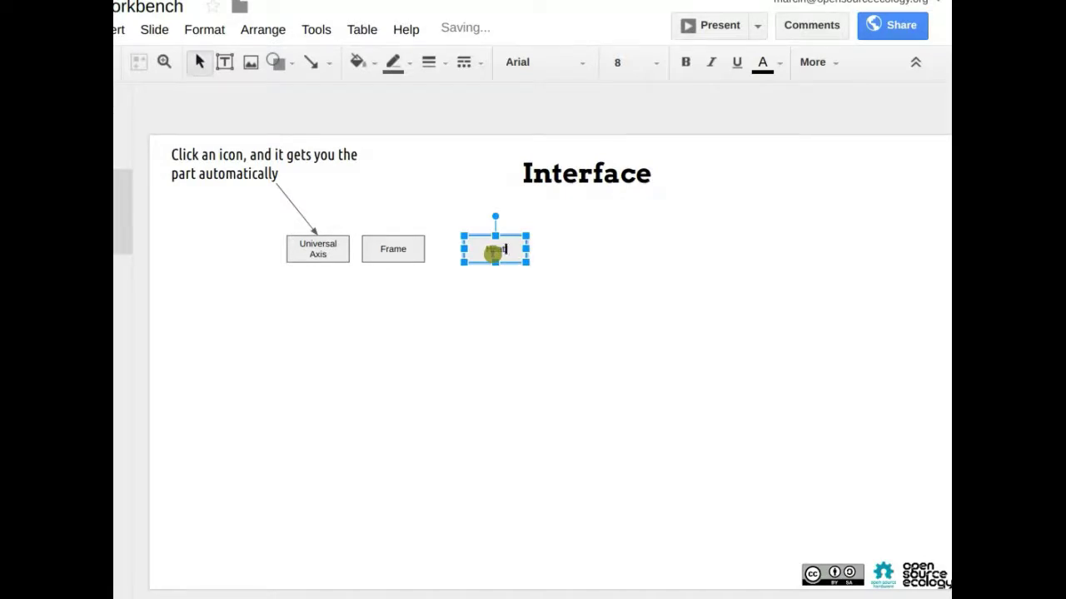
{"action": "type", "text": "bed"}
Step: Move the Heatbed box left, closer to the other boxes
{"action": "left_click", "coordinate": [506, 272]}
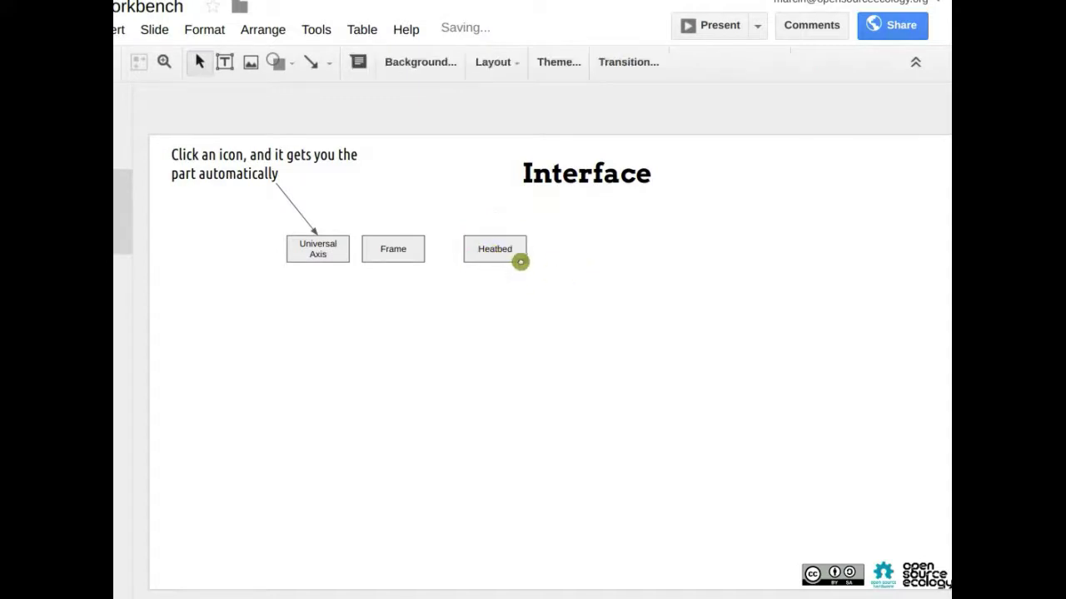
{"action": "left_click_drag", "start_coordinate": [510, 263], "coordinate": [491, 262]}
{"action": "left_click", "coordinate": [517, 330]}
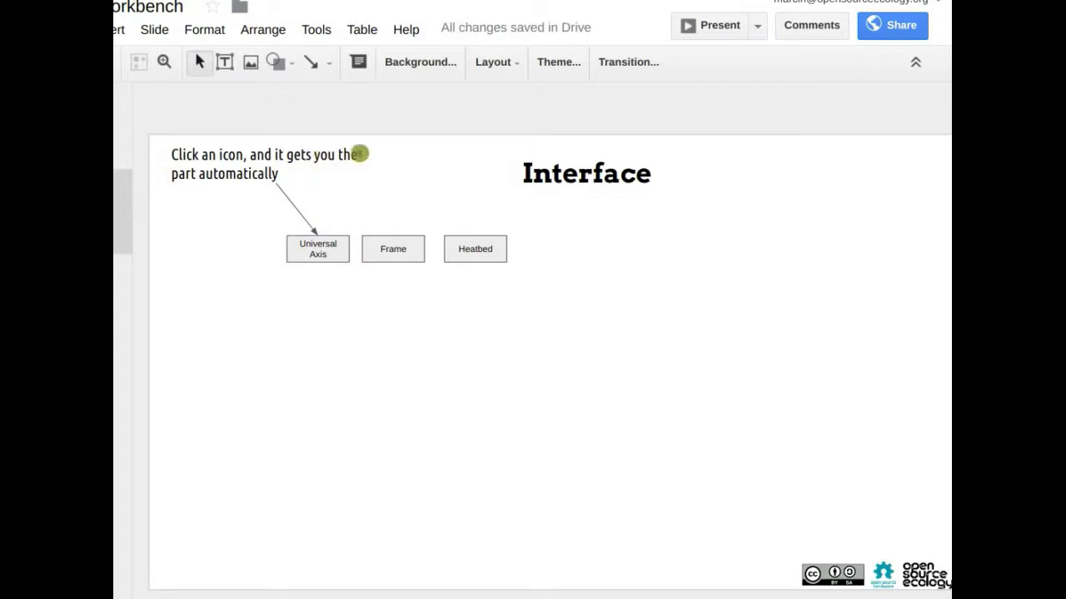
Step: Add a duplicate arrow running from the note to the Frame box
{"action": "left_click", "coordinate": [367, 154]}
{"action": "left_click", "coordinate": [293, 208]}
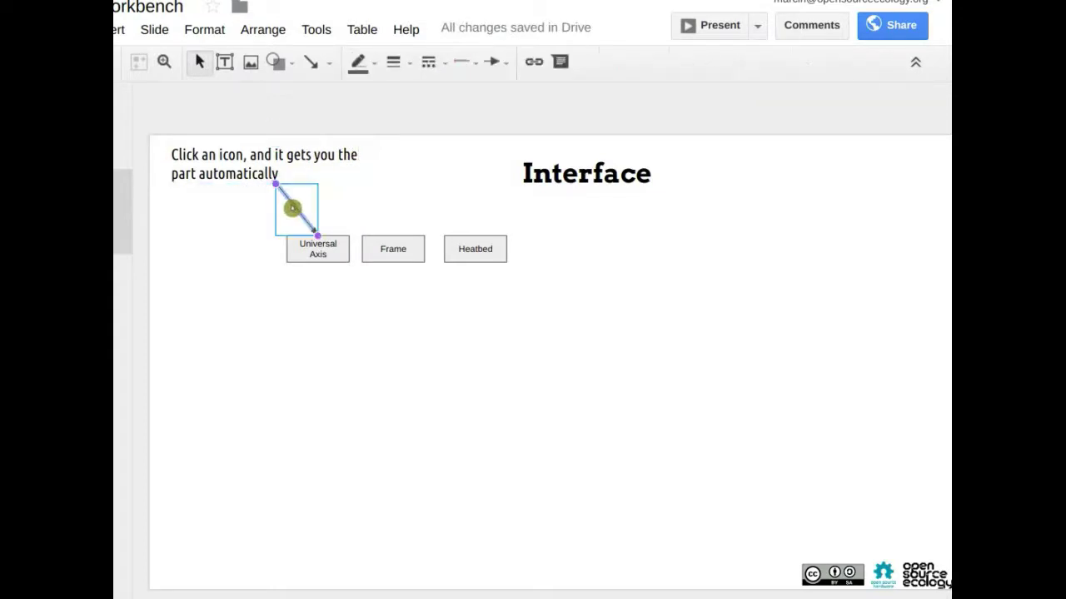
{"action": "key", "text": "ctrl+x"}
{"action": "key", "text": "ctrl+v"}
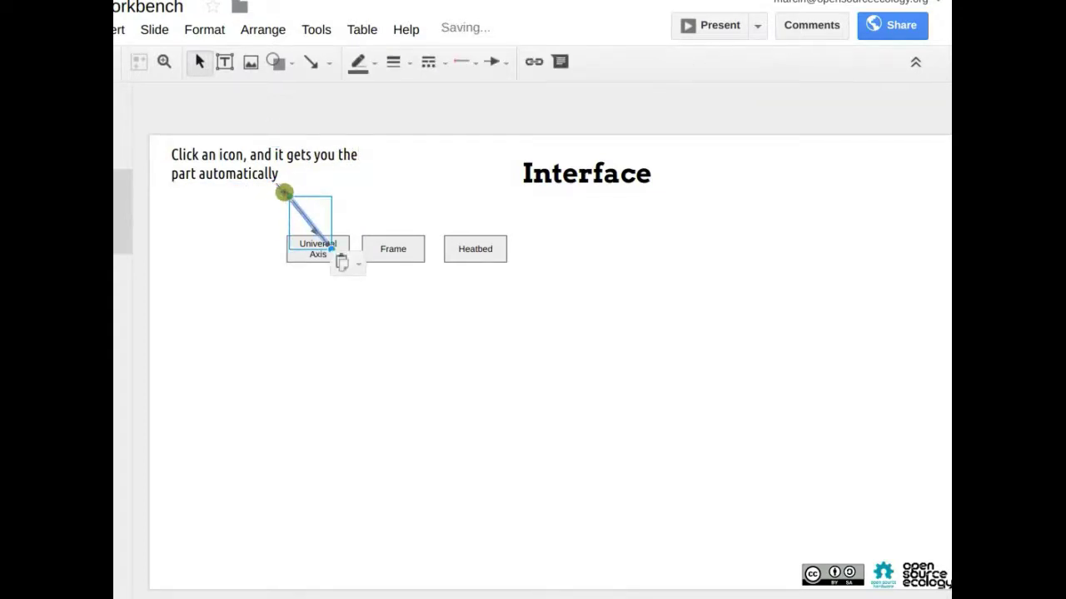
{"action": "left_click_drag", "start_coordinate": [279, 189], "coordinate": [276, 184]}
{"action": "left_click_drag", "start_coordinate": [332, 247], "coordinate": [392, 236]}
{"action": "left_click", "coordinate": [372, 152]}
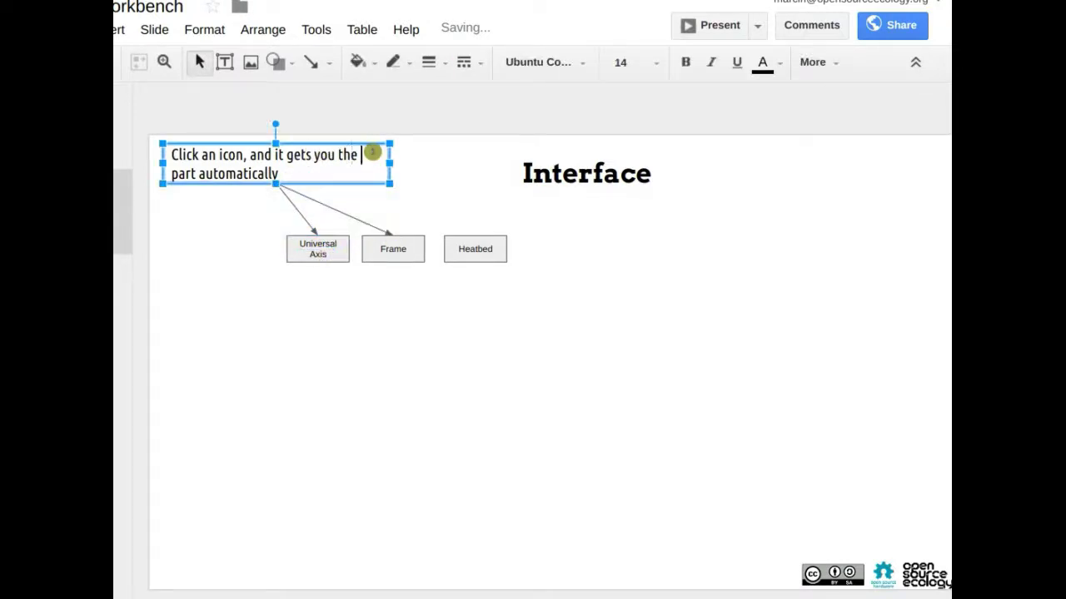
{"action": "left_click", "coordinate": [374, 190]}
{"action": "key", "text": "ctrl+v"}
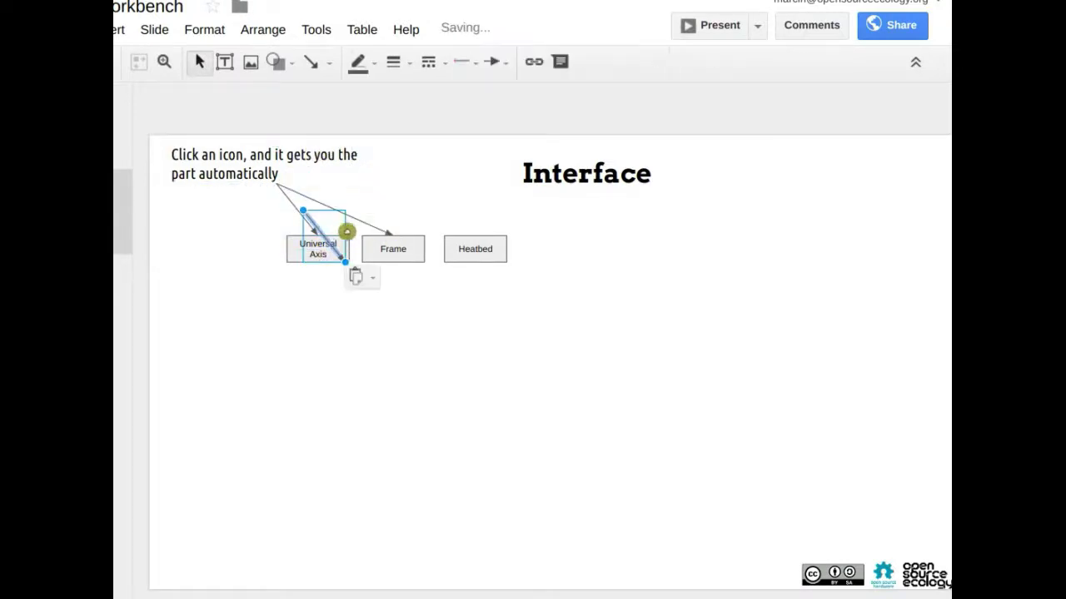
{"action": "key", "text": "ctrl+z"}
Step: Duplicate the note text box with Ctrl+D
{"action": "left_click", "coordinate": [387, 161]}
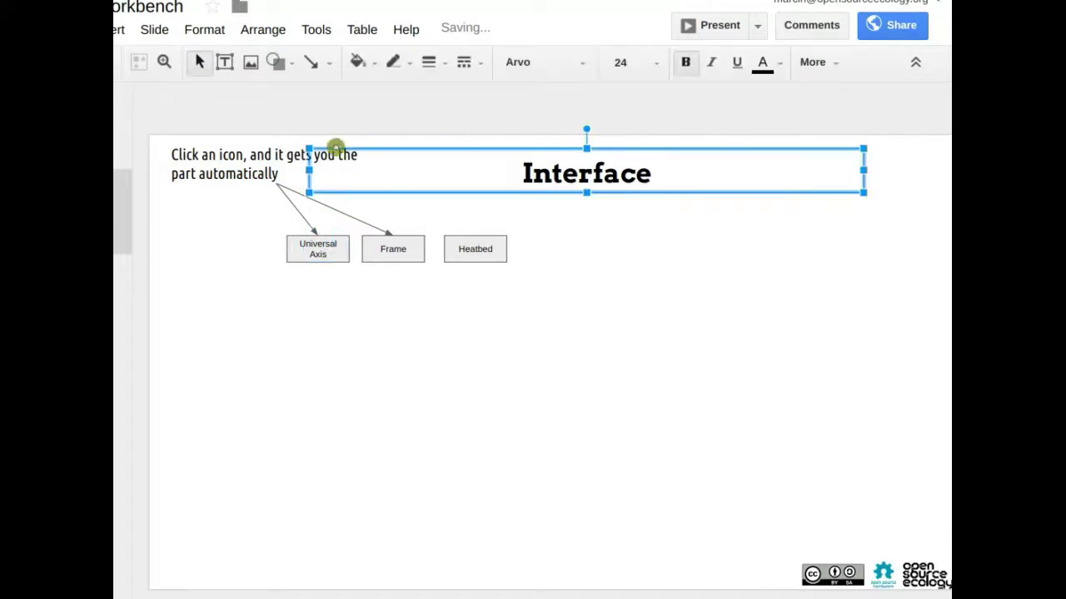
{"action": "left_click", "coordinate": [233, 145]}
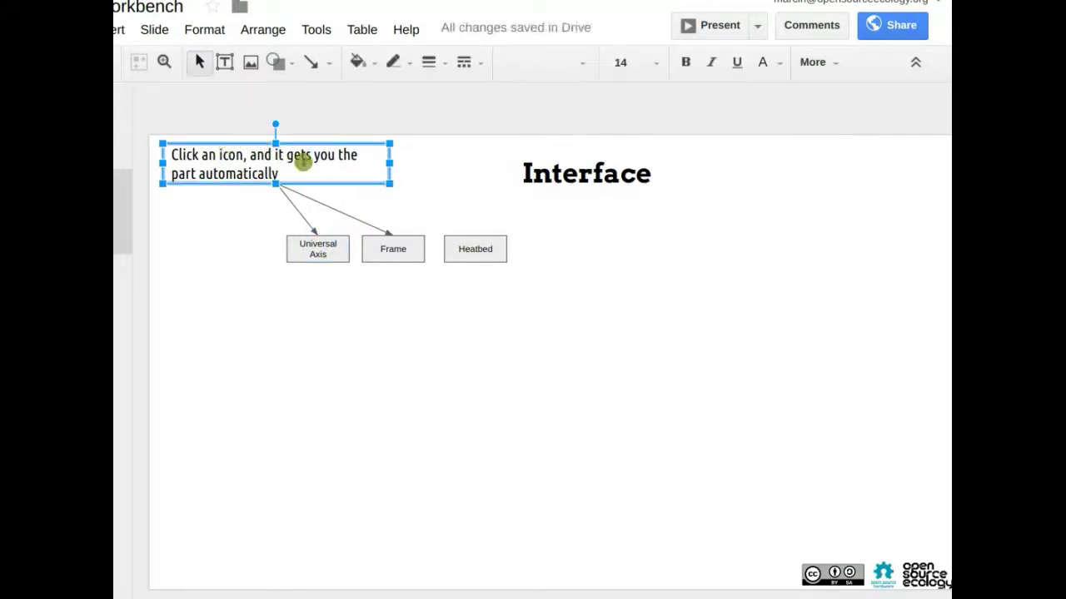
{"action": "key", "text": "ctrl+d"}
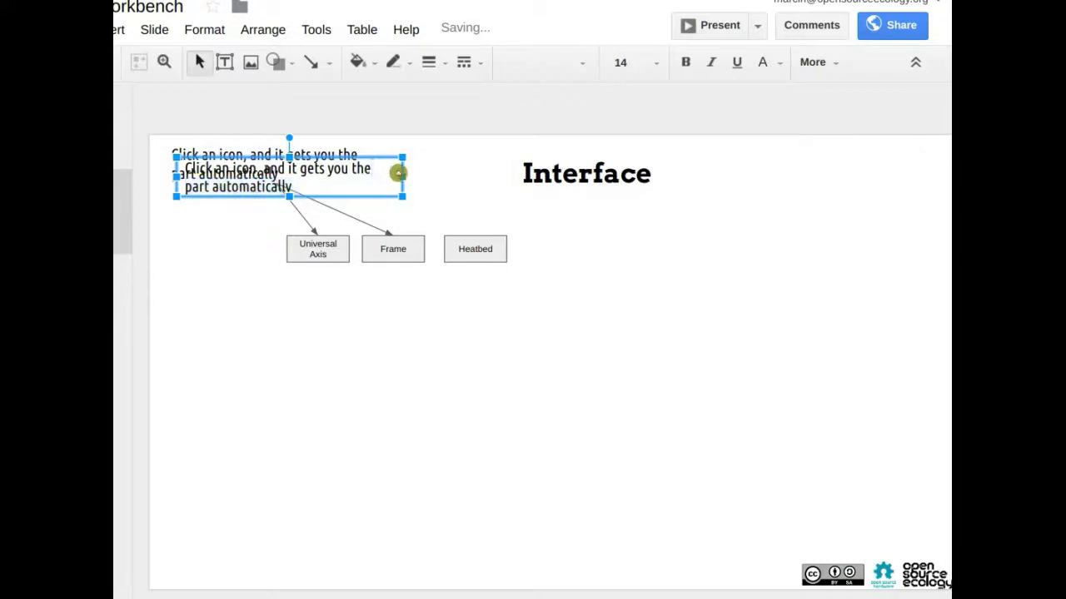
Step: Move the copied note below the boxes and retype it as 'When you click on icon -'
{"action": "left_click_drag", "start_coordinate": [399, 172], "coordinate": [412, 338]}
{"action": "left_click", "coordinate": [288, 336]}
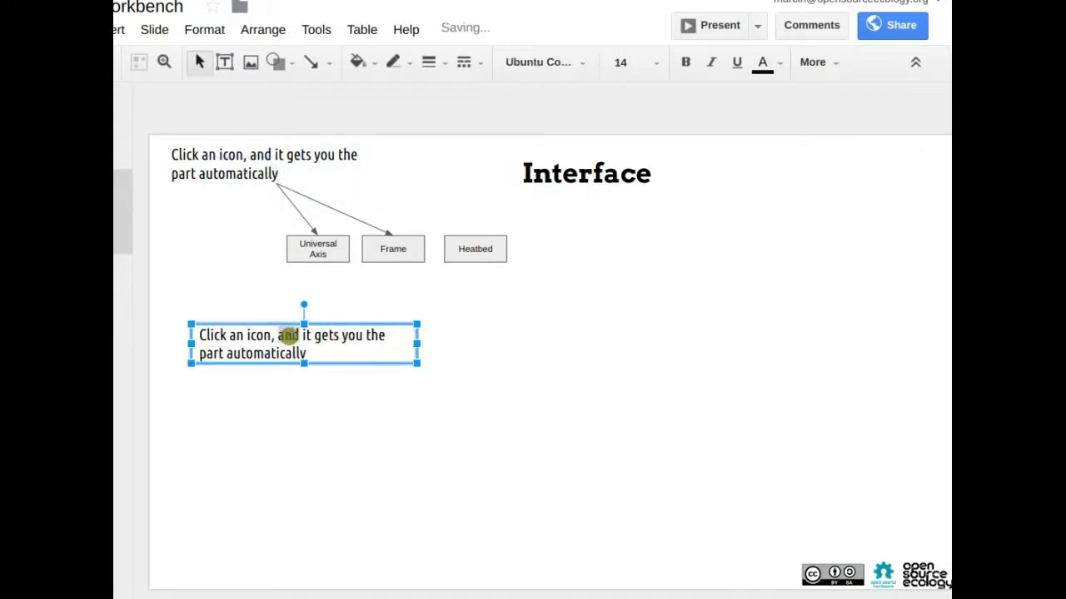
{"action": "left_click_drag", "start_coordinate": [308, 352], "coordinate": [147, 308]}
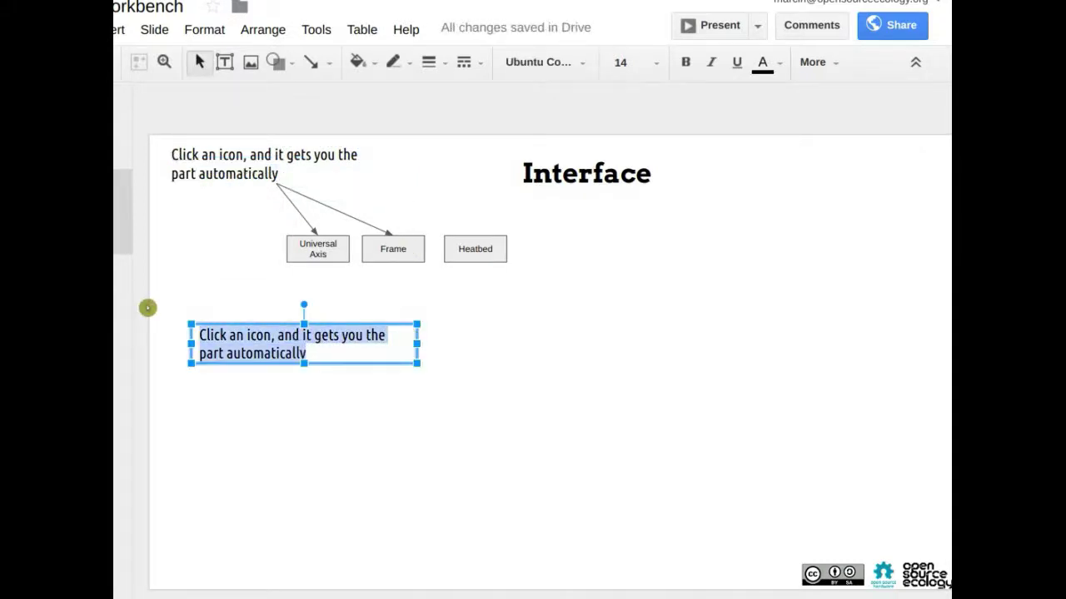
{"action": "type", "text": "When you "}
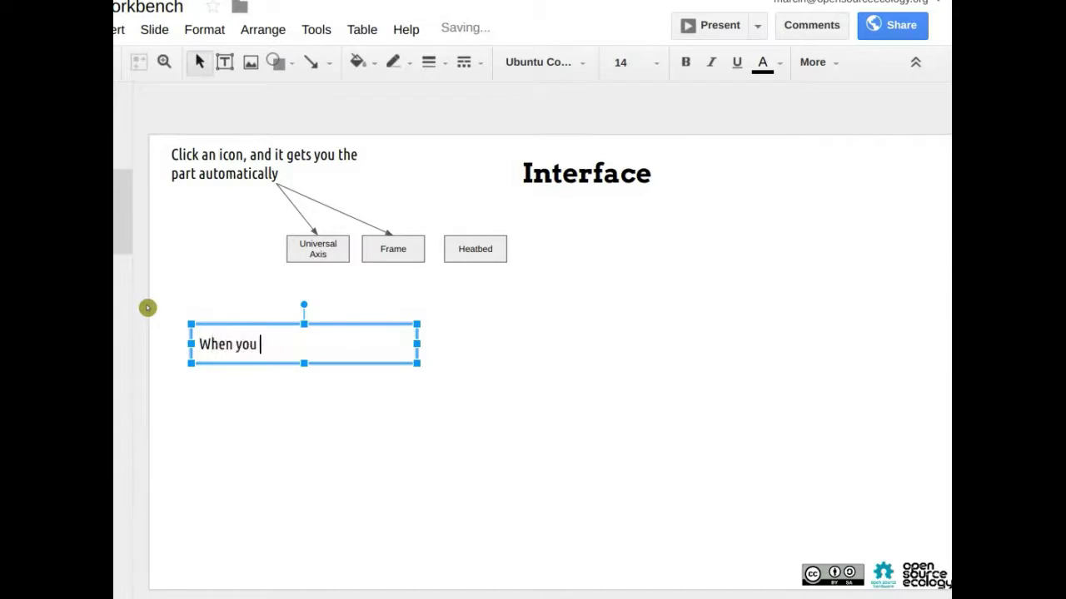
{"action": "type", "text": "the"}
{"action": "key", "text": "BackSpace"}
{"action": "key", "text": "BackSpace"}
{"action": "type", "text": "lock on"}
{"action": "key", "text": "BackSpace"}
{"action": "key", "text": "BackSpace"}
{"action": "key", "text": "BackSpace"}
{"action": "key", "text": "BackSpace"}
{"action": "key", "text": "BackSpace"}
{"action": "type", "text": "ck on icon"}
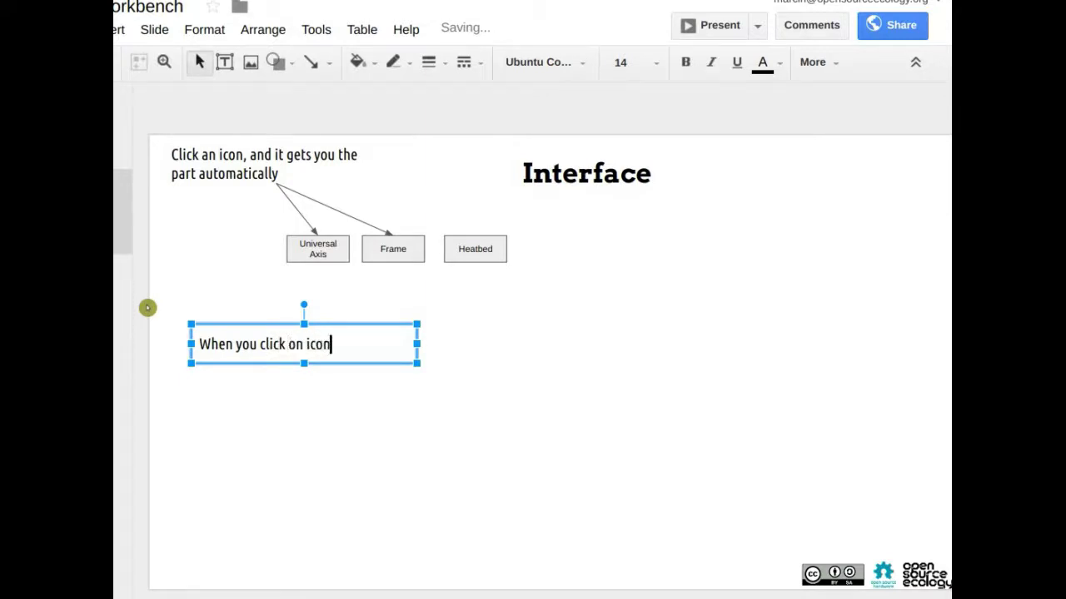
{"action": "type", "text": " -"}
{"action": "key", "text": "Return"}
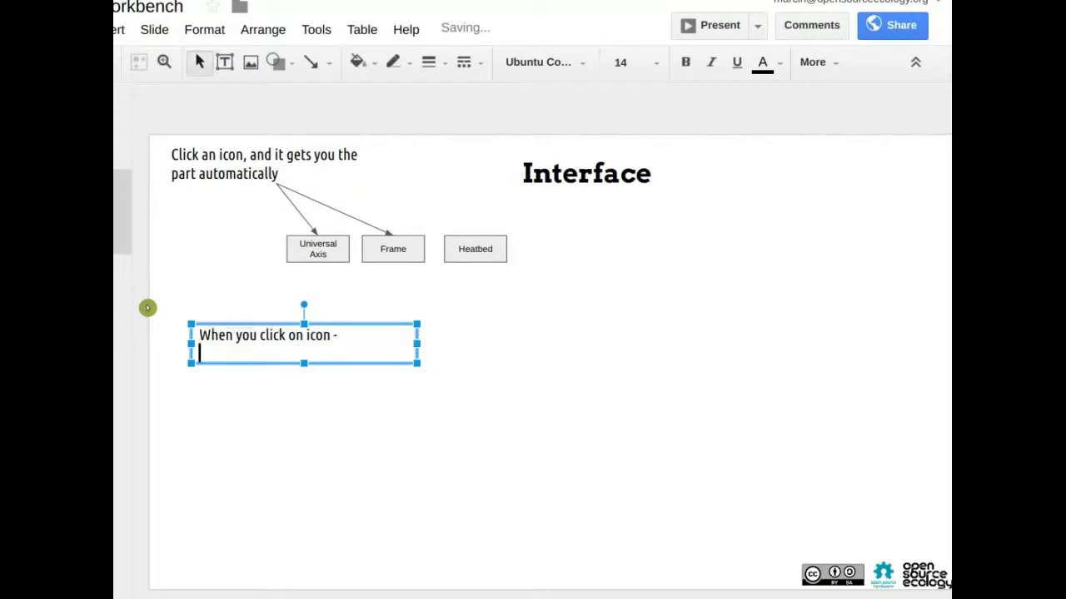
Step: Start a numbered list with item 1 'Part appears' and begin item 2
{"action": "left_click", "coordinate": [815, 62]}
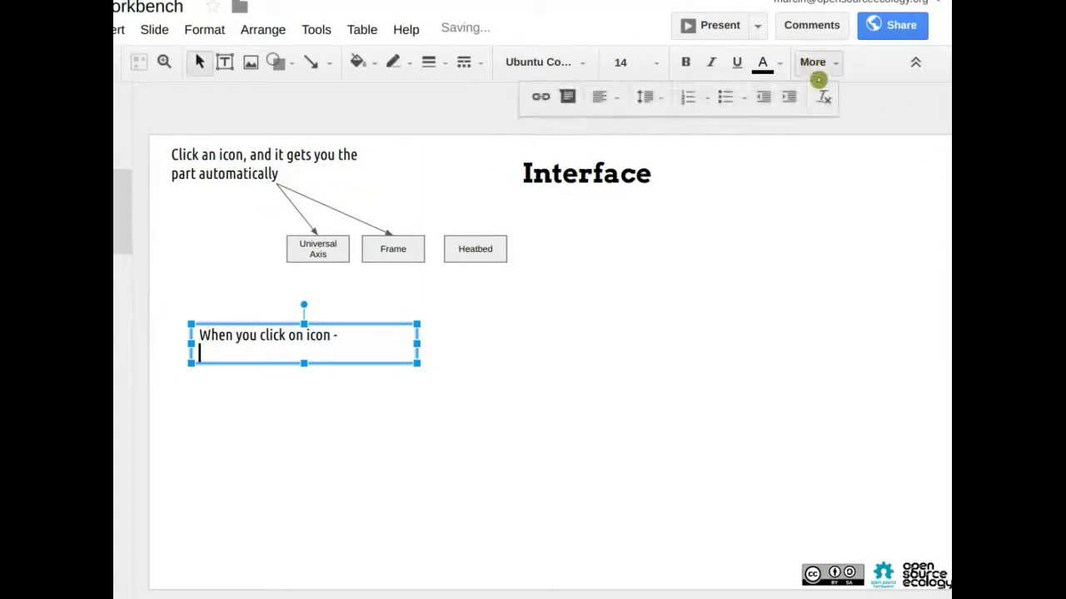
{"action": "left_click", "coordinate": [687, 96]}
{"action": "type", "text": "Pa"}
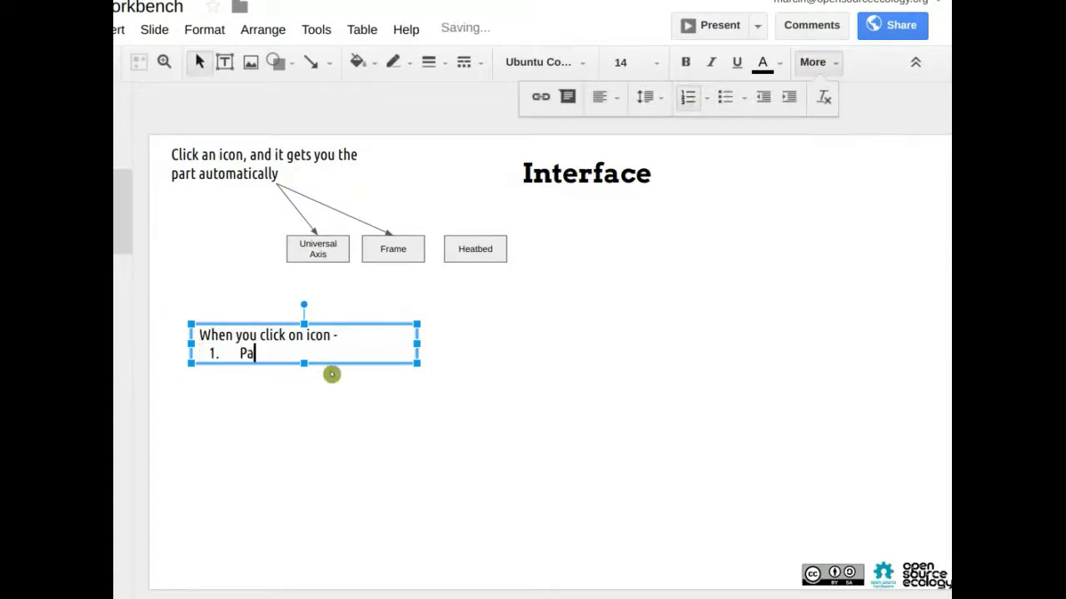
{"action": "type", "text": "rt appear"}
{"action": "key", "text": "BackSpace"}
{"action": "key", "text": "BackSpace"}
{"action": "key", "text": "BackSpace"}
{"action": "type", "text": "pears"}
{"action": "key", "text": "Return"}
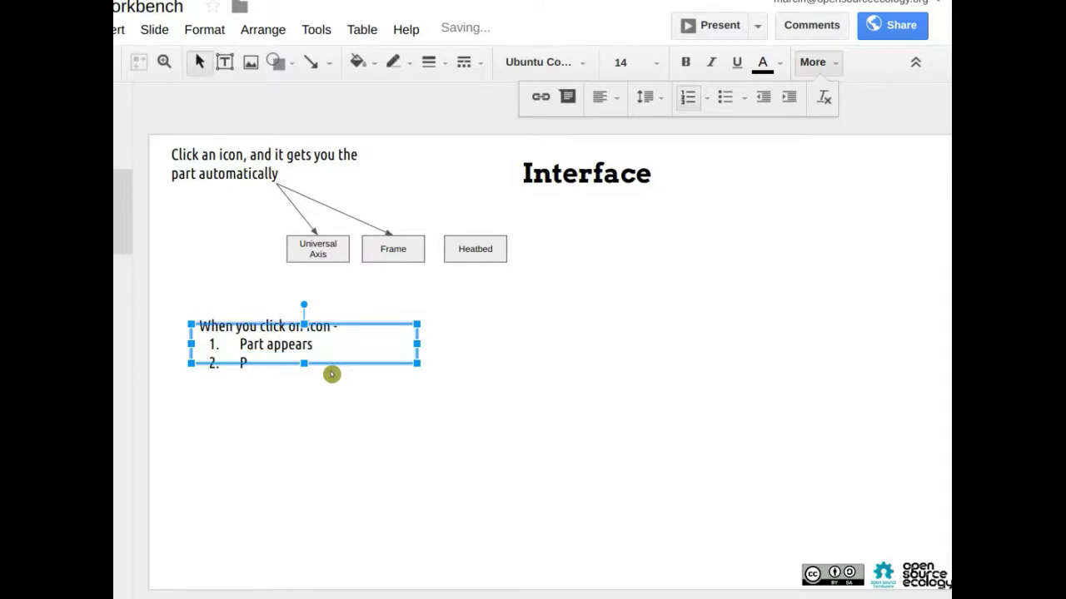
Step: Copy an arrow and connect it from the bottom of Universal Axis to the list box
{"action": "left_click", "coordinate": [311, 226]}
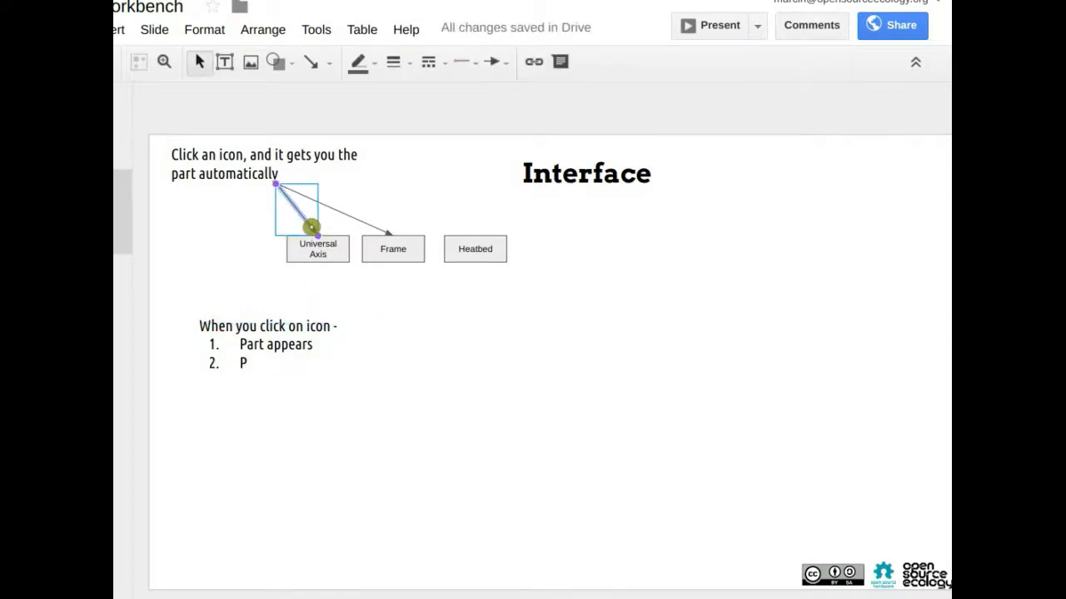
{"action": "key", "text": "ctrl+c"}
{"action": "key", "text": "ctrl+v"}
{"action": "left_click_drag", "start_coordinate": [331, 248], "coordinate": [268, 323]}
{"action": "left_click_drag", "start_coordinate": [290, 196], "coordinate": [317, 262]}
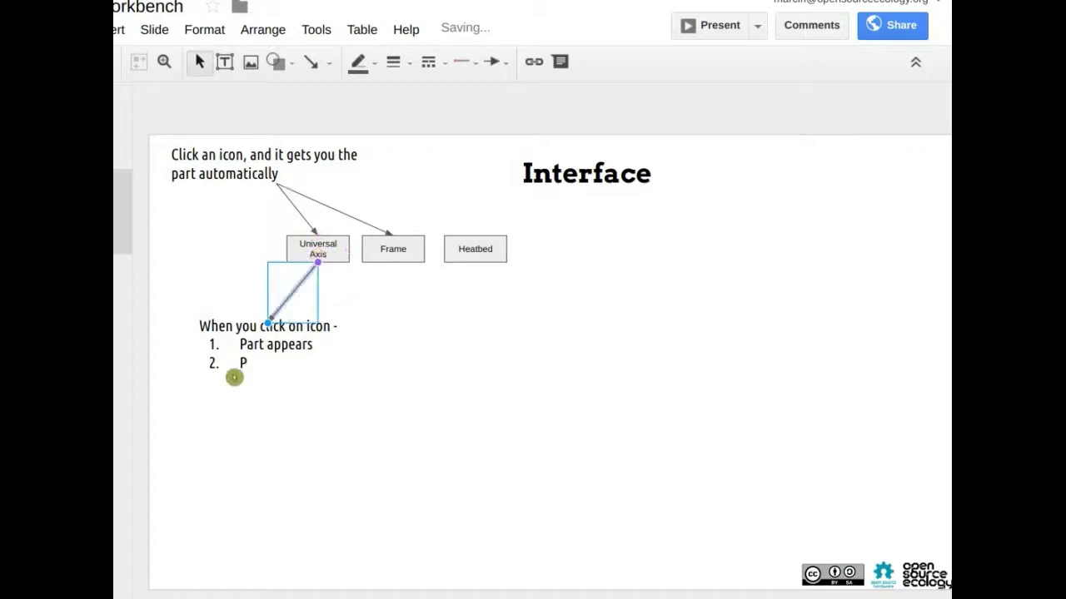
{"action": "left_click", "coordinate": [248, 363]}
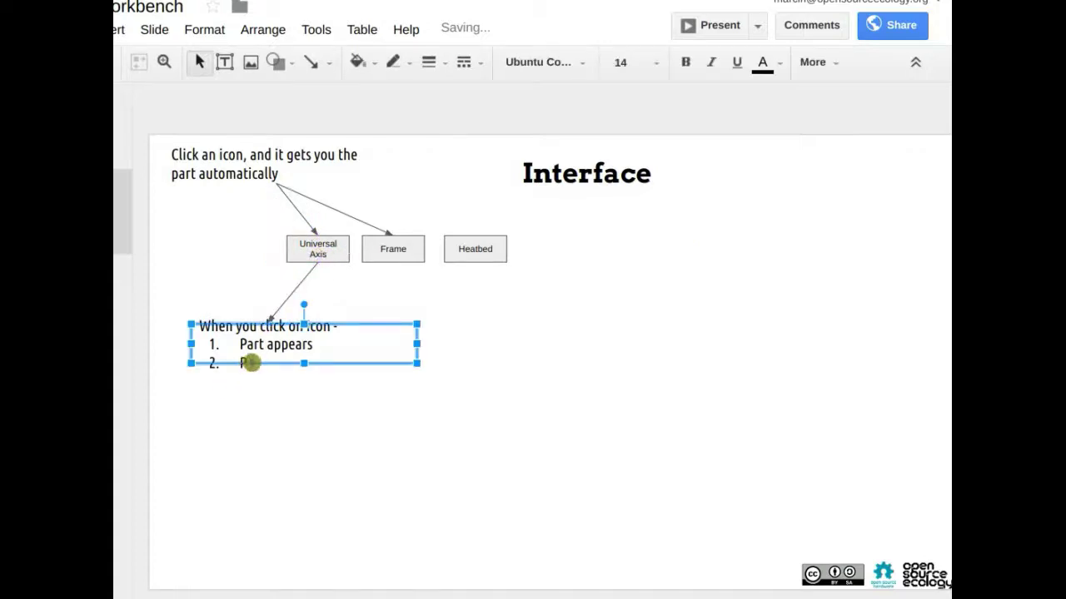
Step: Type list item 2 as 'Parameters that you select are'
{"action": "type", "text": "aram"}
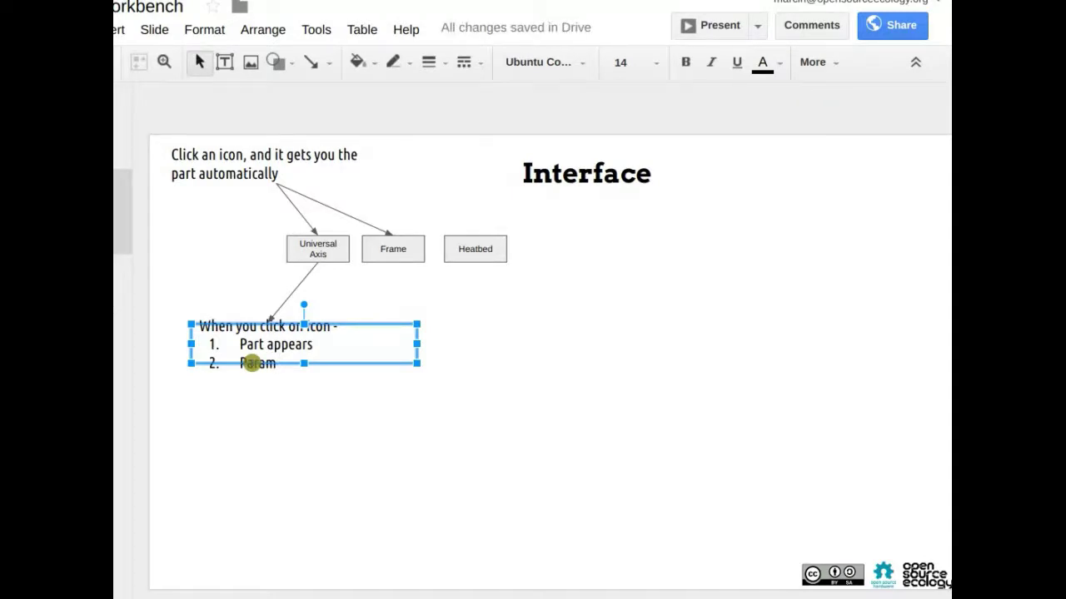
{"action": "type", "text": "et"}
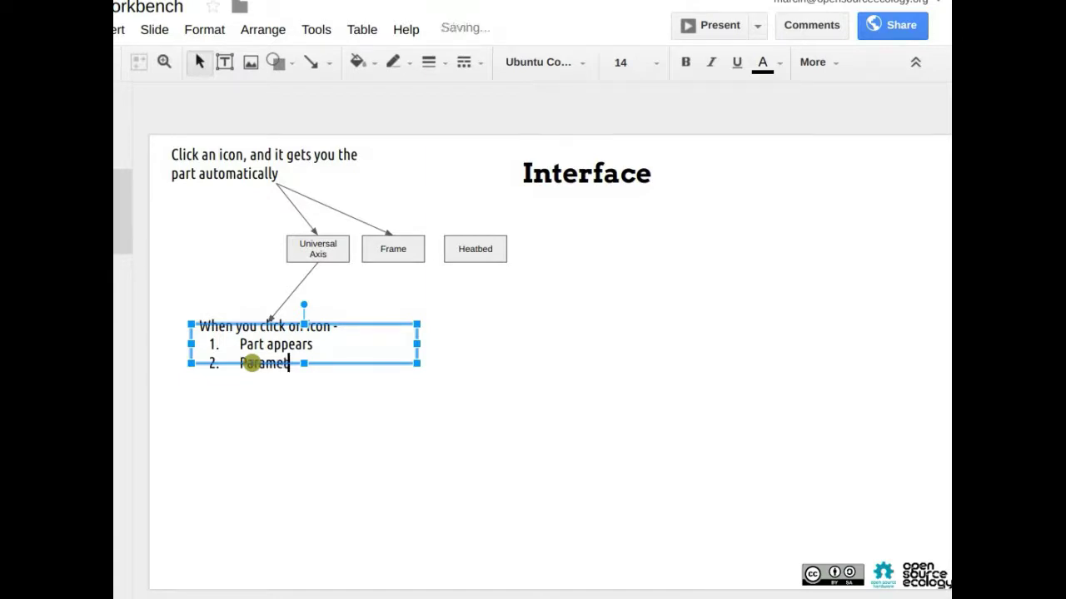
{"action": "type", "text": "er that you"}
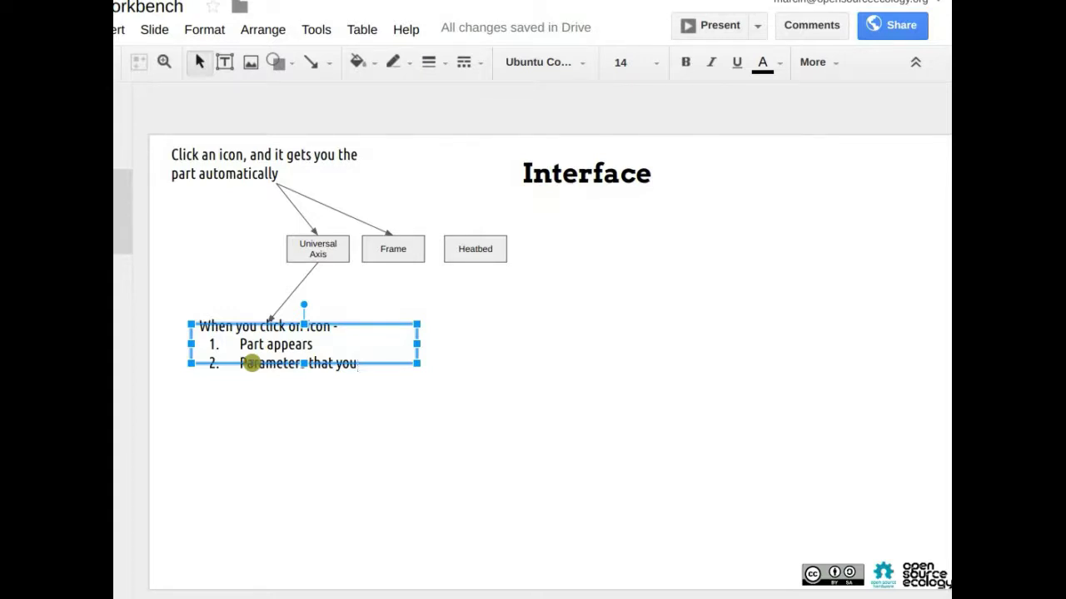
{"action": "type", "text": "selec"}
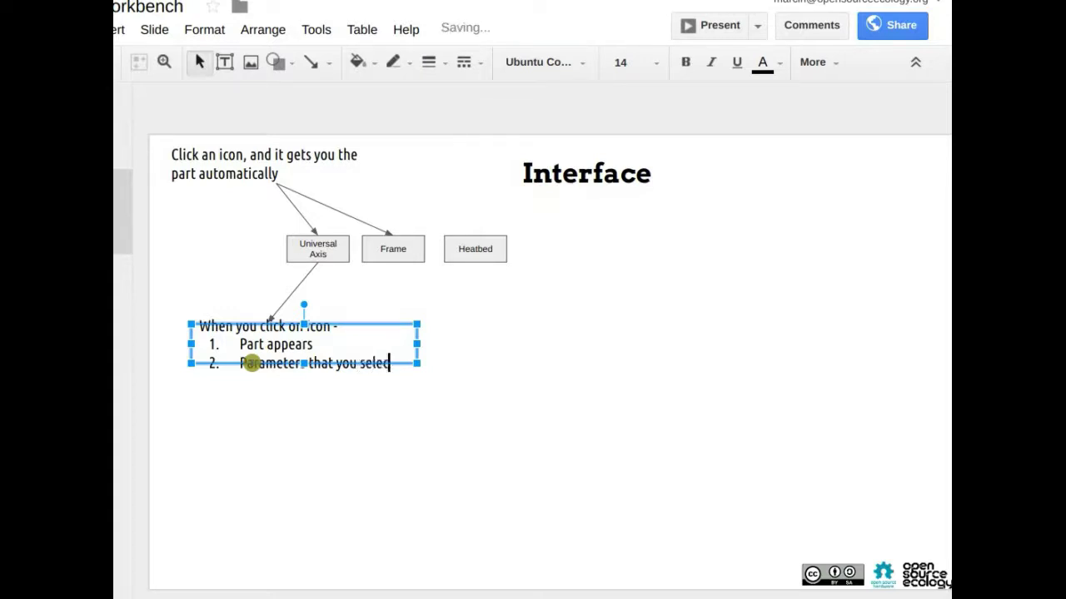
{"action": "type", "text": "t are:"}
Step: Add indented sub-items 'Length of rods' and 'That will adjust everything', then widen the box
{"action": "key", "text": "Return"}
{"action": "key", "text": "Tab"}
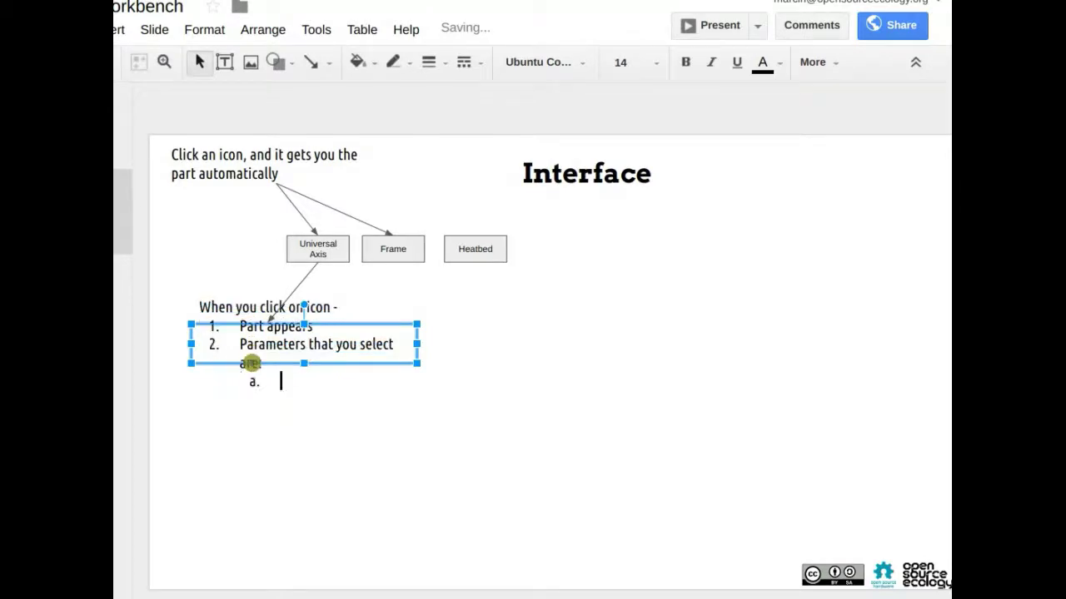
{"action": "type", "text": "Length of rods"}
{"action": "key", "text": "Return"}
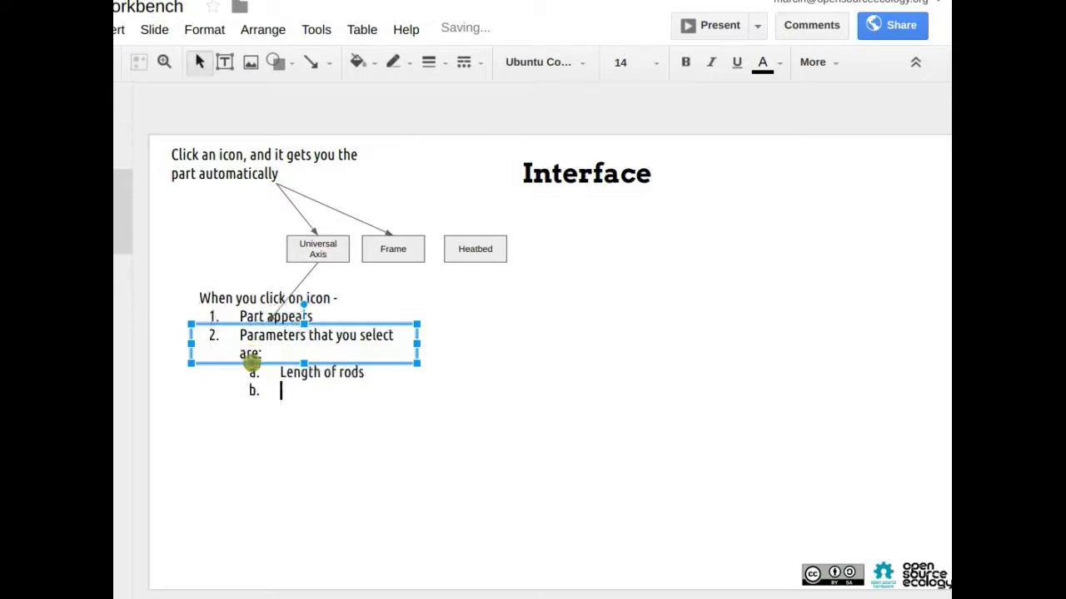
{"action": "type", "text": "L"}
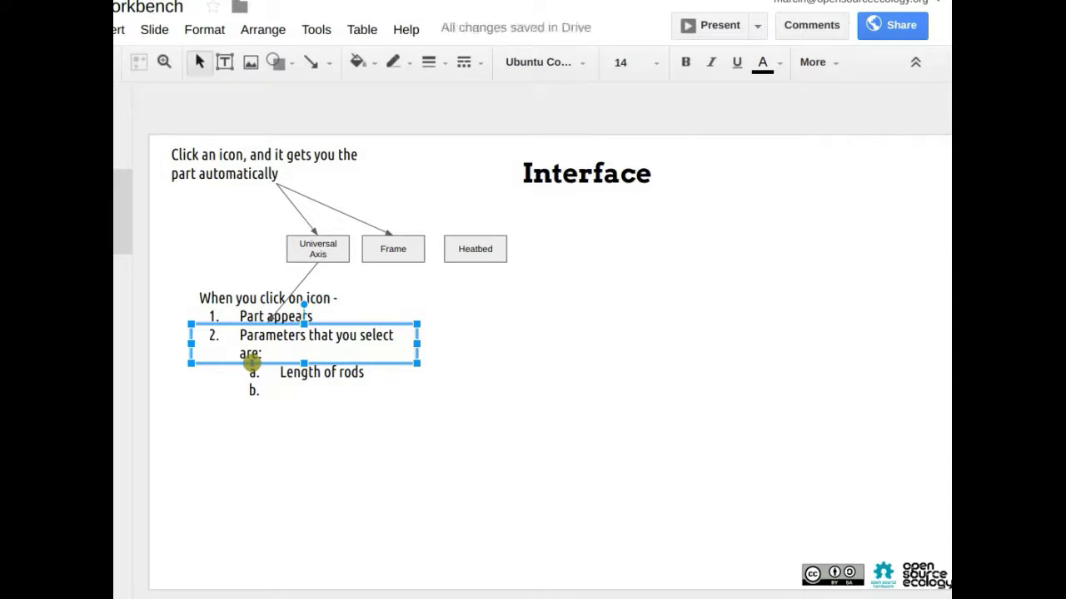
{"action": "type", "text": "That will"}
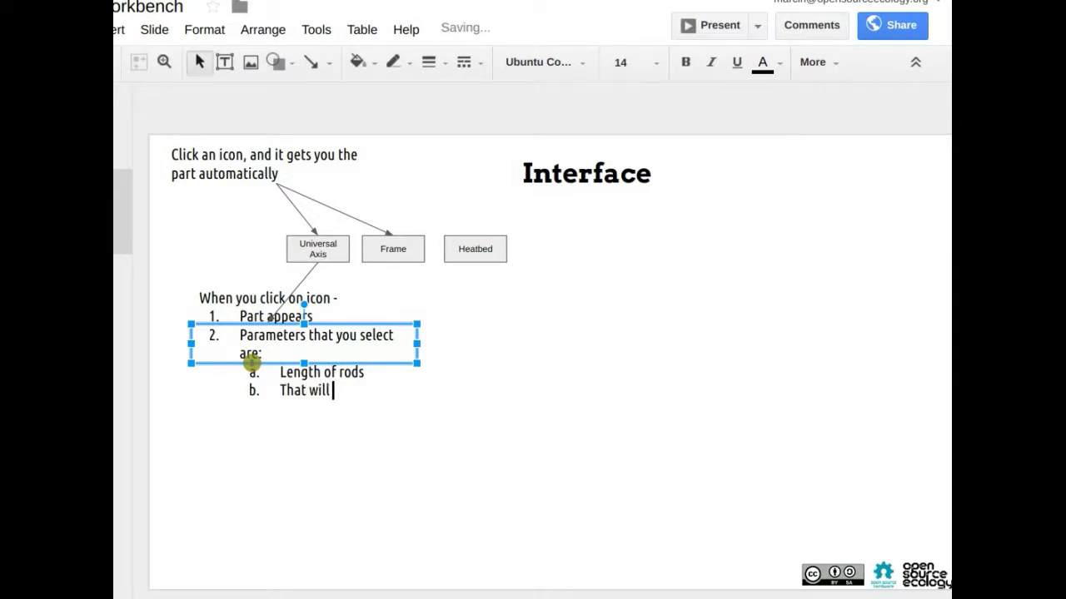
{"action": "type", "text": " adjust"}
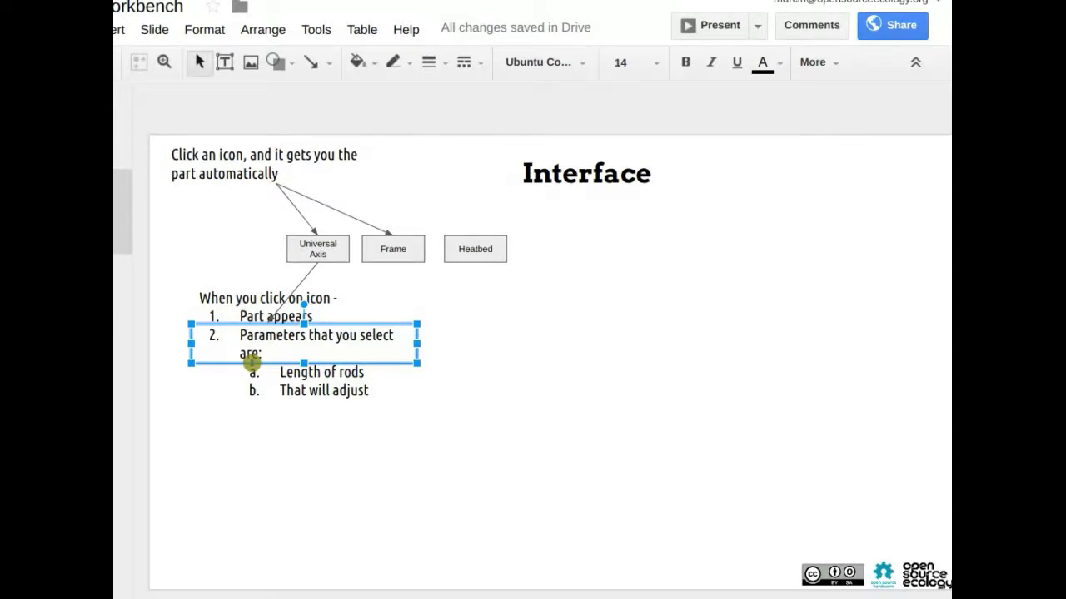
{"action": "type", "text": "everything"}
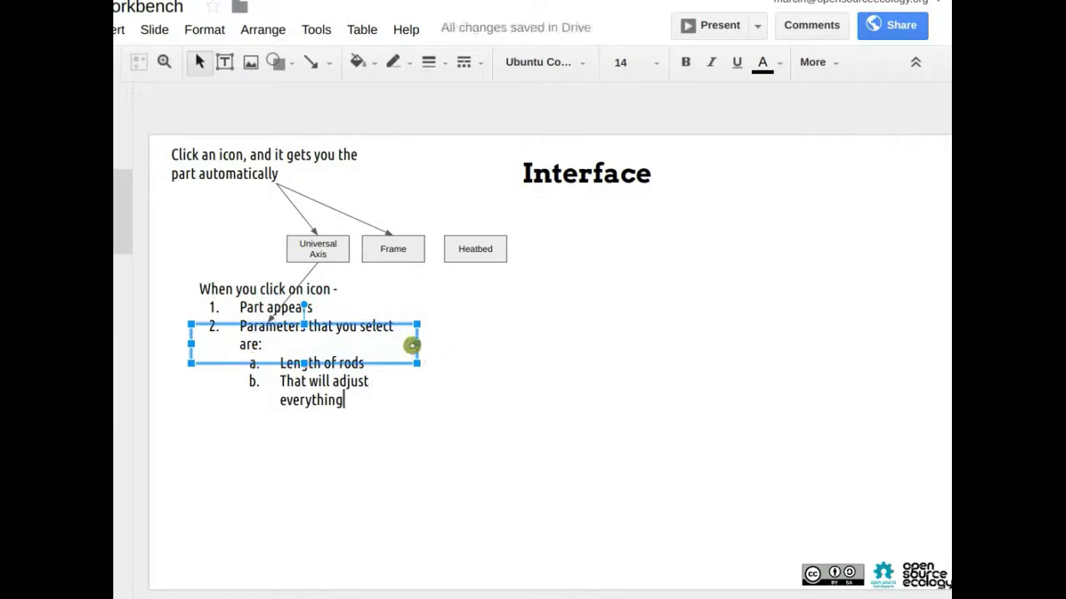
{"action": "left_click_drag", "start_coordinate": [417, 343], "coordinate": [495, 355]}
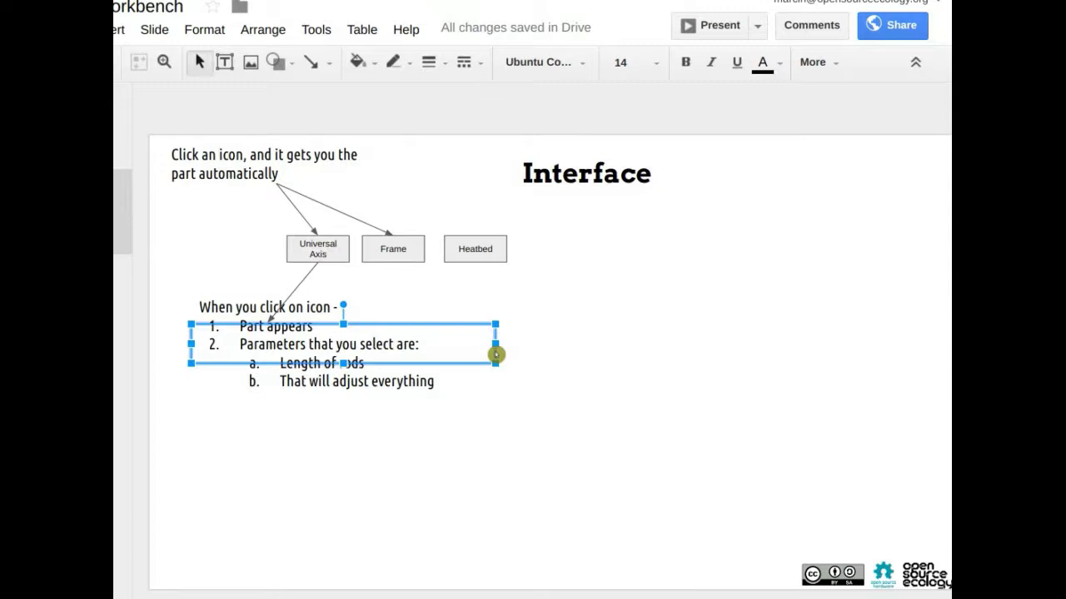
Step: Drag the numbered list box further down and move the Frame box left of Universal Axis
{"action": "left_click", "coordinate": [213, 325]}
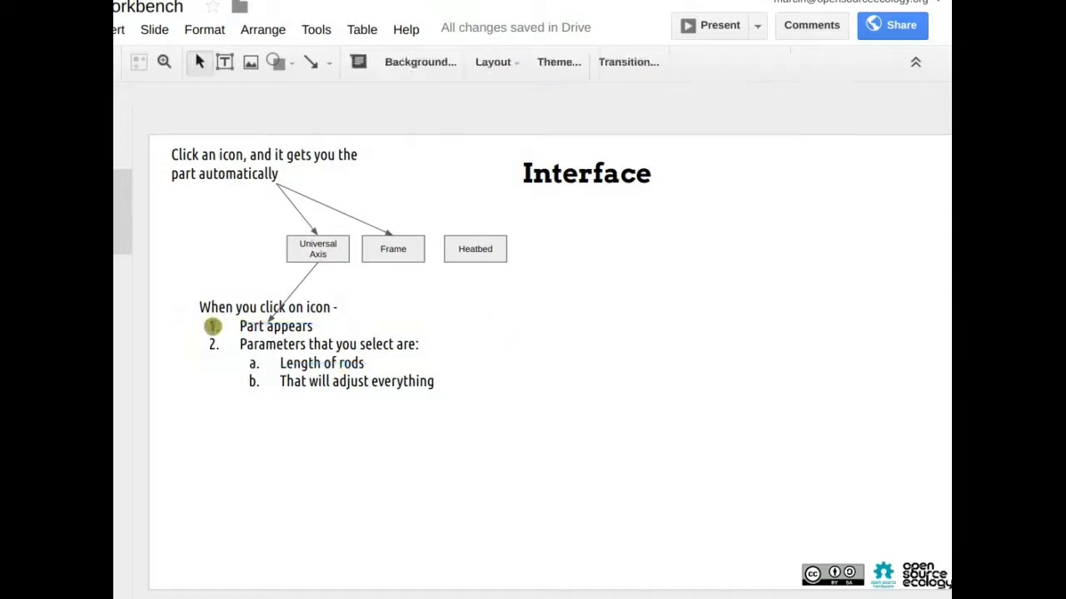
{"action": "left_click", "coordinate": [227, 329]}
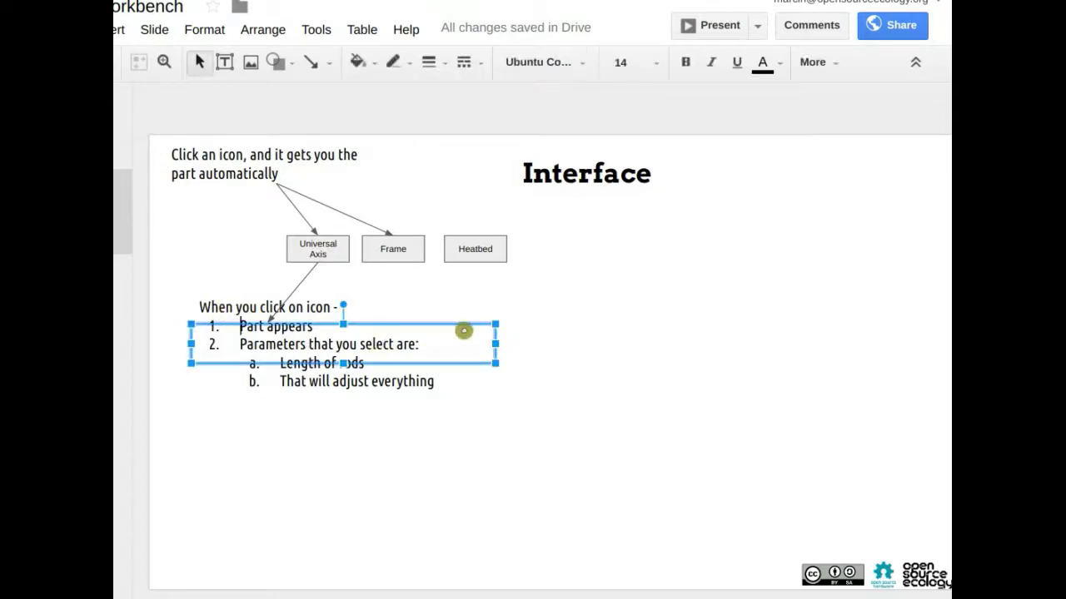
{"action": "left_click_drag", "start_coordinate": [474, 326], "coordinate": [473, 355]}
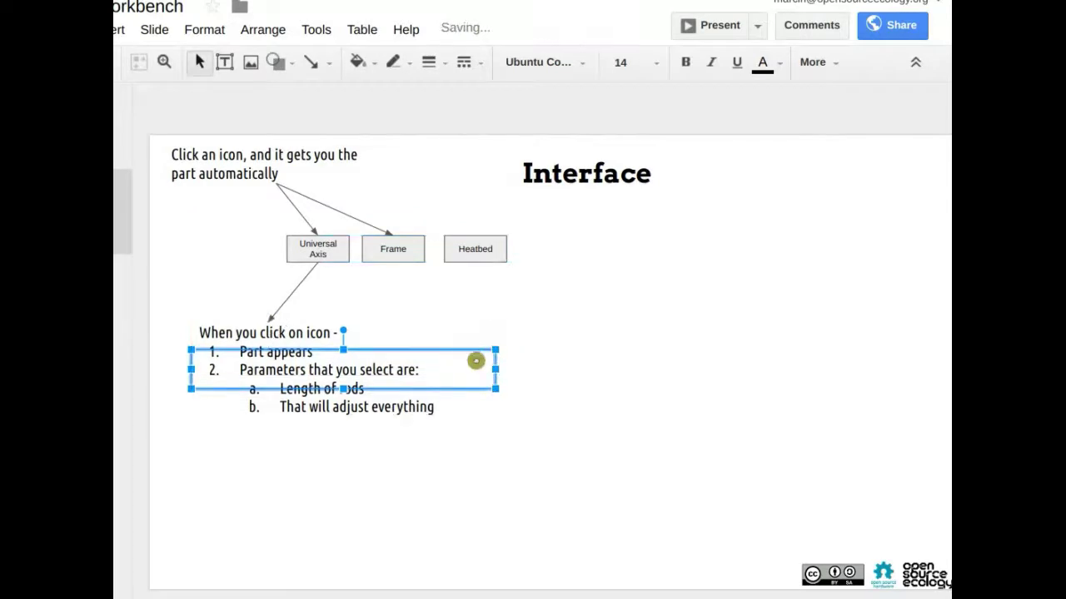
{"action": "left_click", "coordinate": [458, 411]}
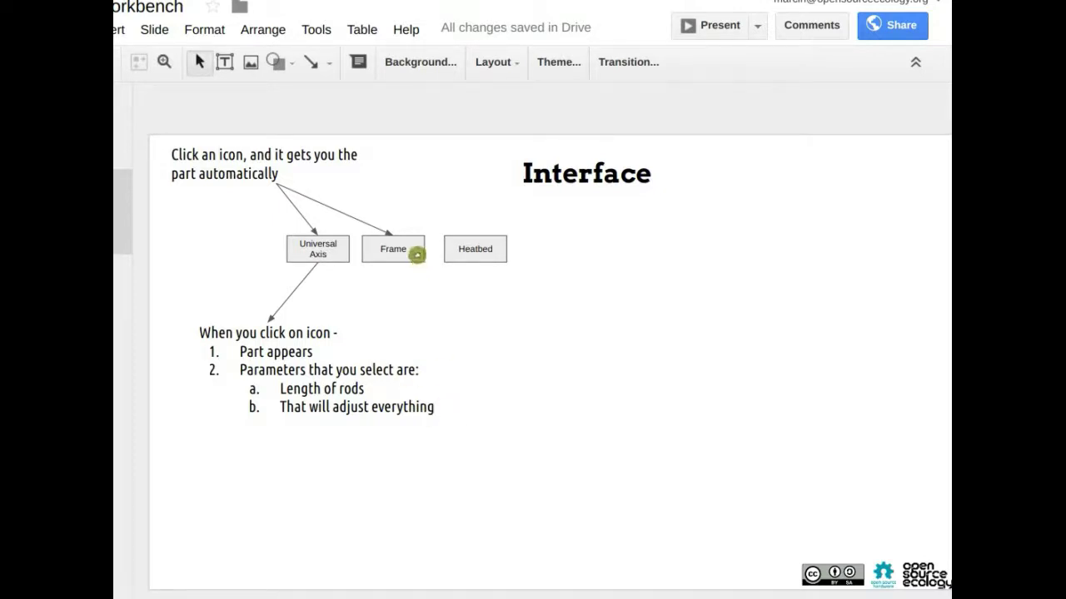
{"action": "left_click_drag", "start_coordinate": [416, 255], "coordinate": [260, 254]}
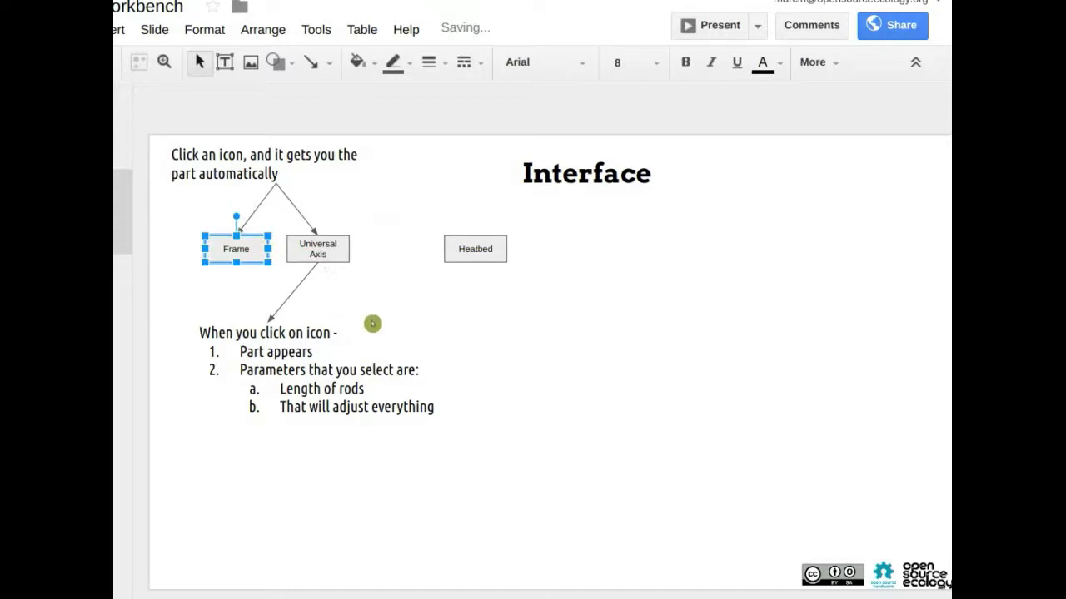
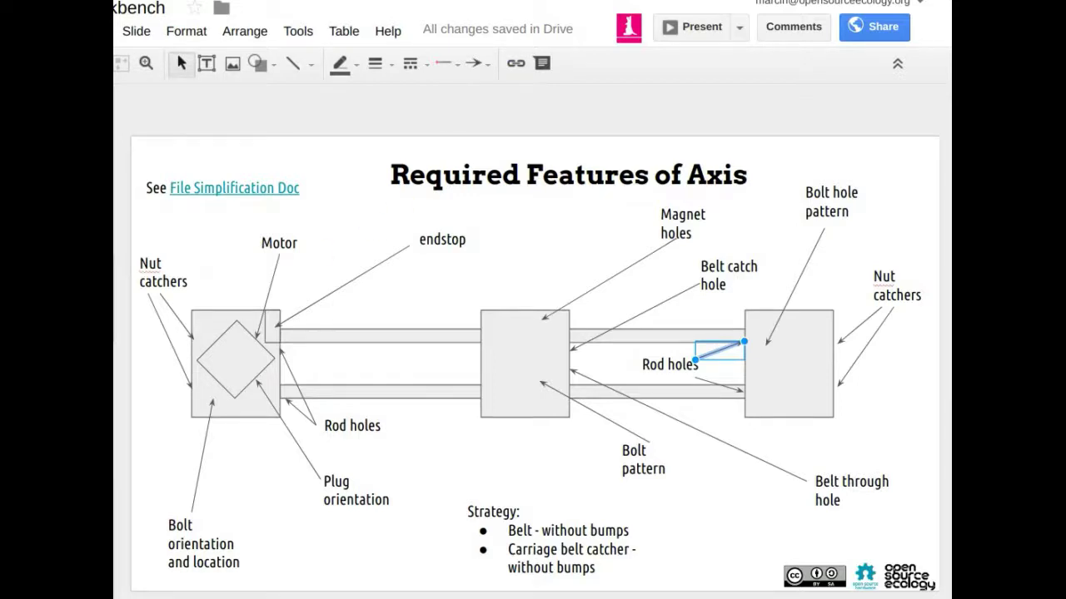
Step: On the Required Features of Axis slide, nudge the 'See File Simplification Doc' box slightly right
{"action": "key", "text": "Up"}
{"action": "key", "text": "Up"}
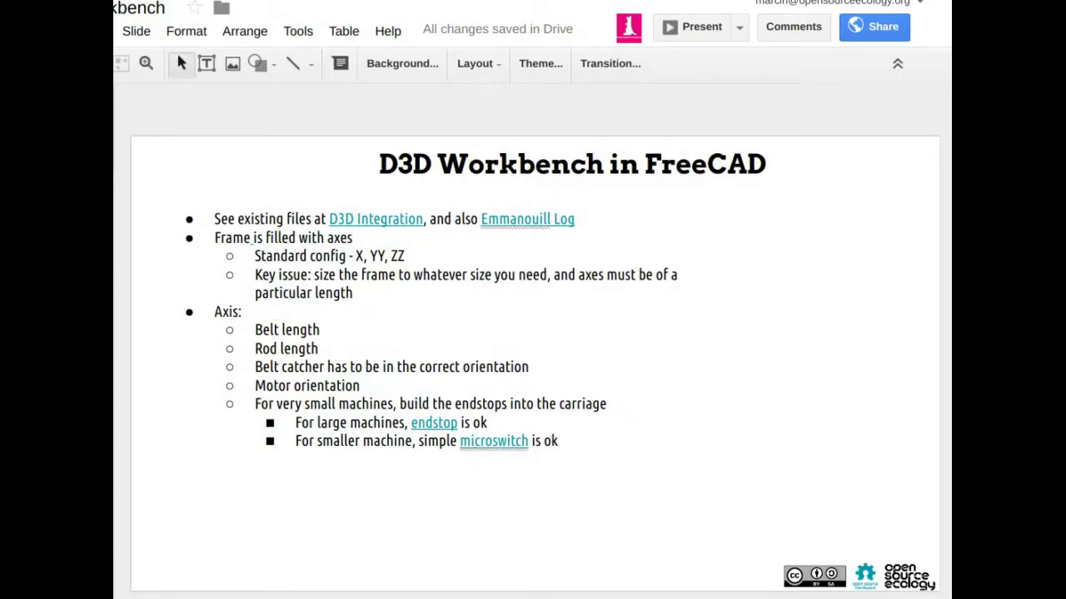
{"action": "key", "text": "Down"}
{"action": "key", "text": "Down"}
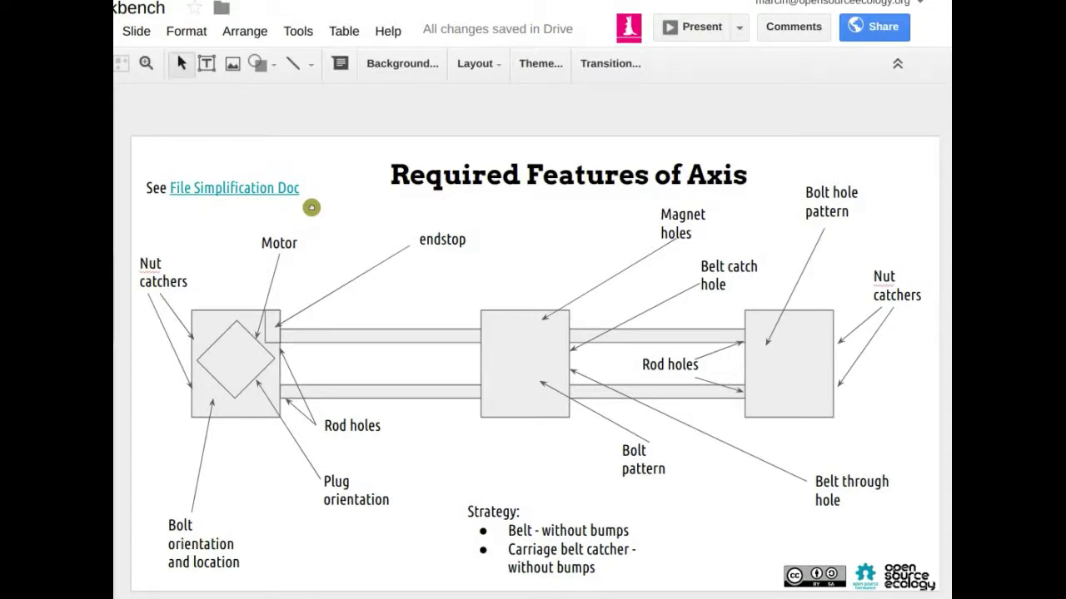
{"action": "left_click", "coordinate": [311, 171]}
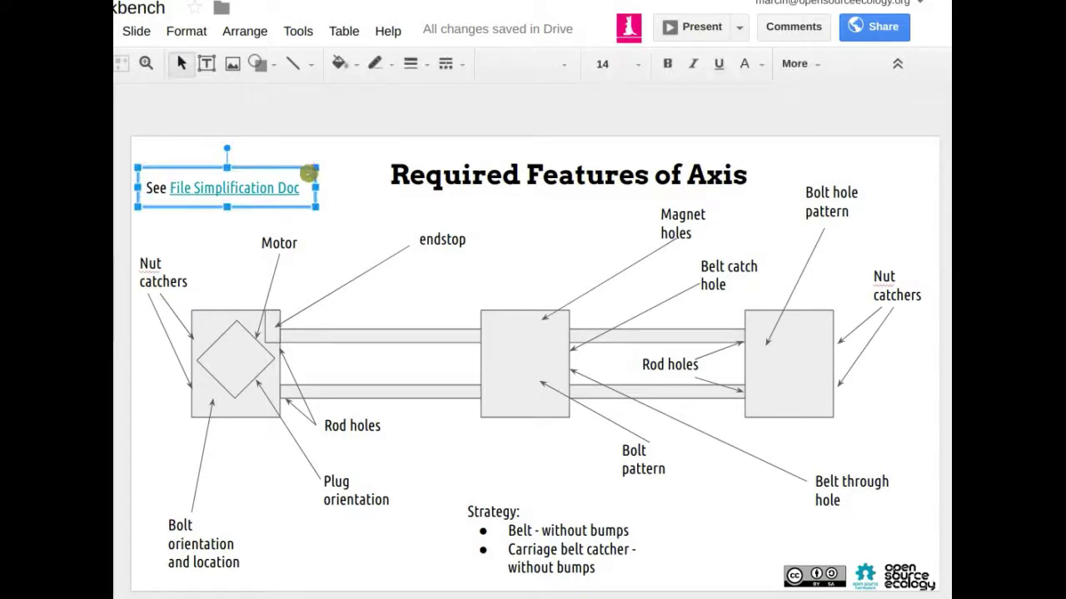
{"action": "left_click_drag", "start_coordinate": [308, 173], "coordinate": [314, 172]}
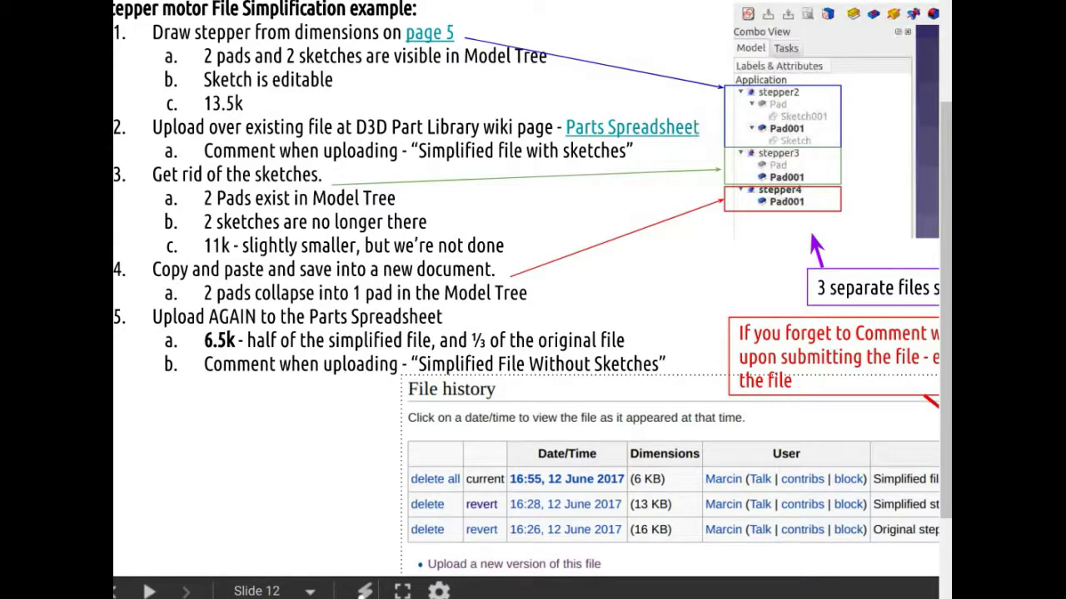
{"action": "key", "text": "ctrl+t"}
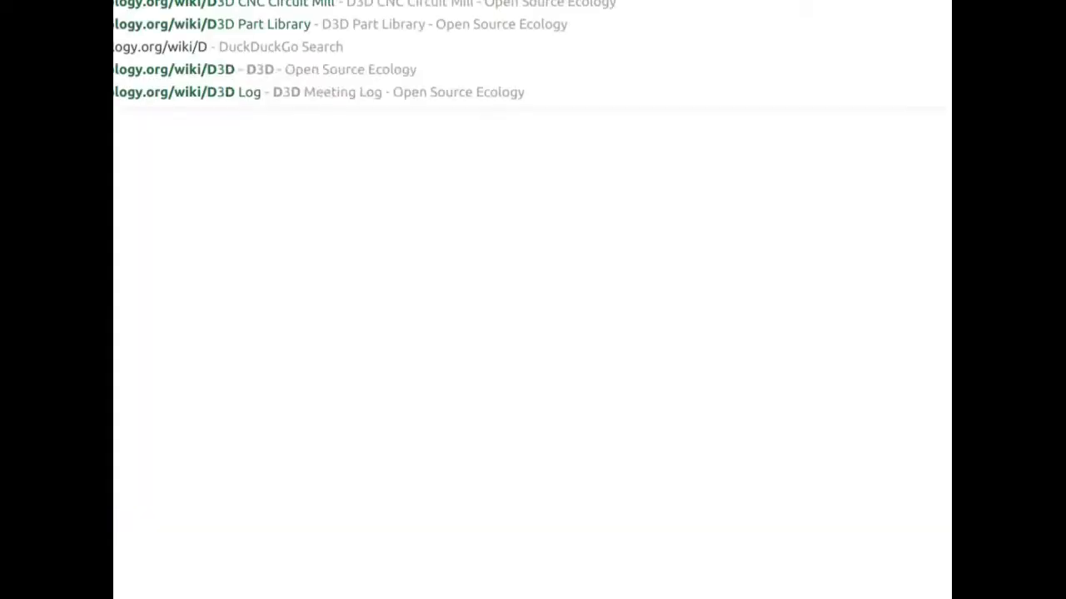
{"action": "type", "text": "3D Part Libar"}
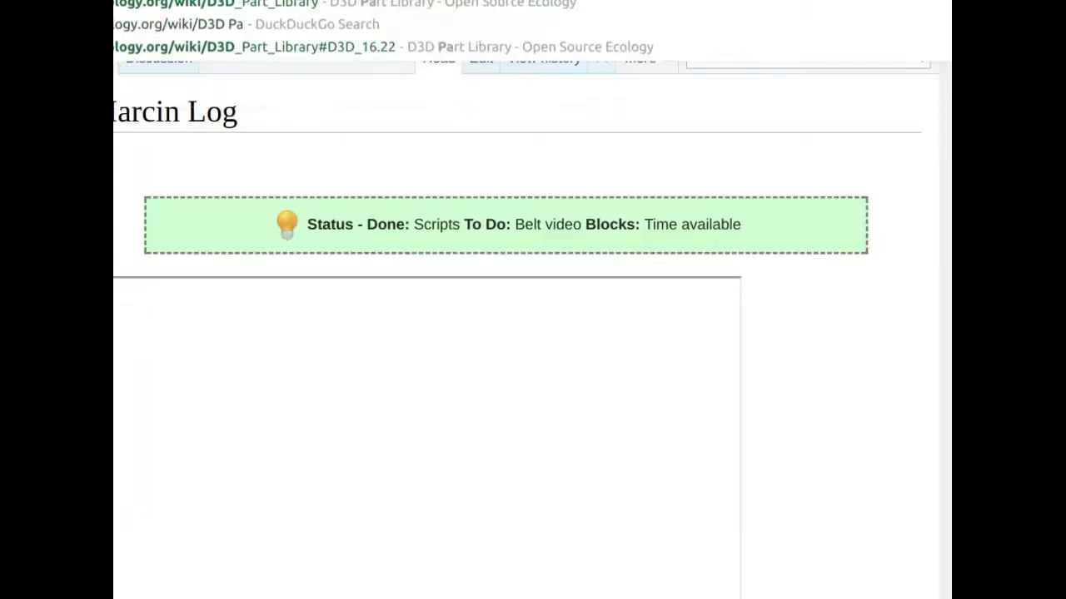
{"action": "key", "text": "BackSpace"}
{"action": "key", "text": "BackSpace"}
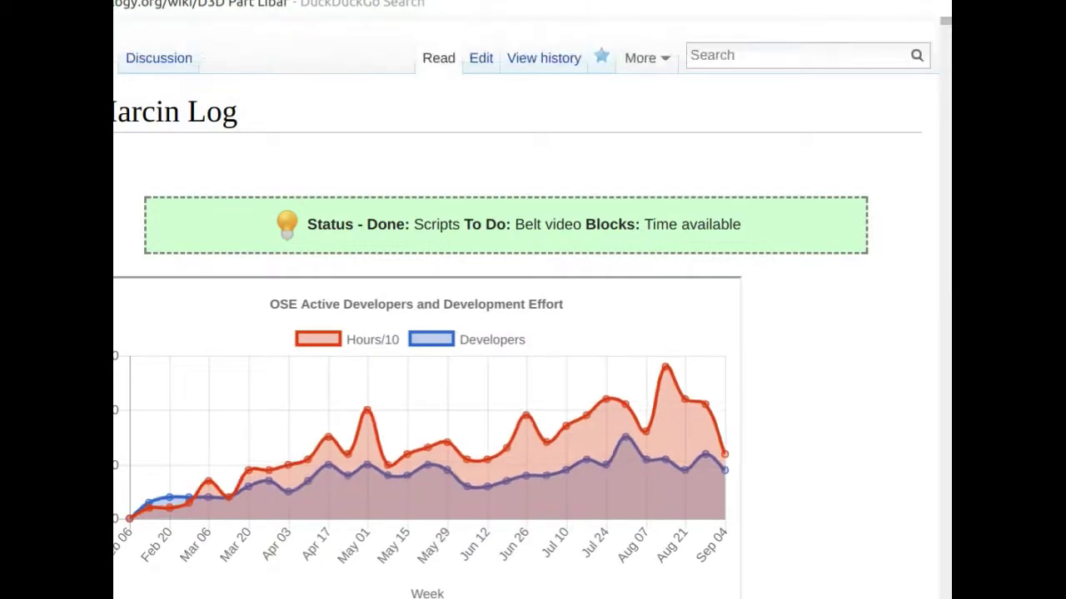
{"action": "type", "text": "r"}
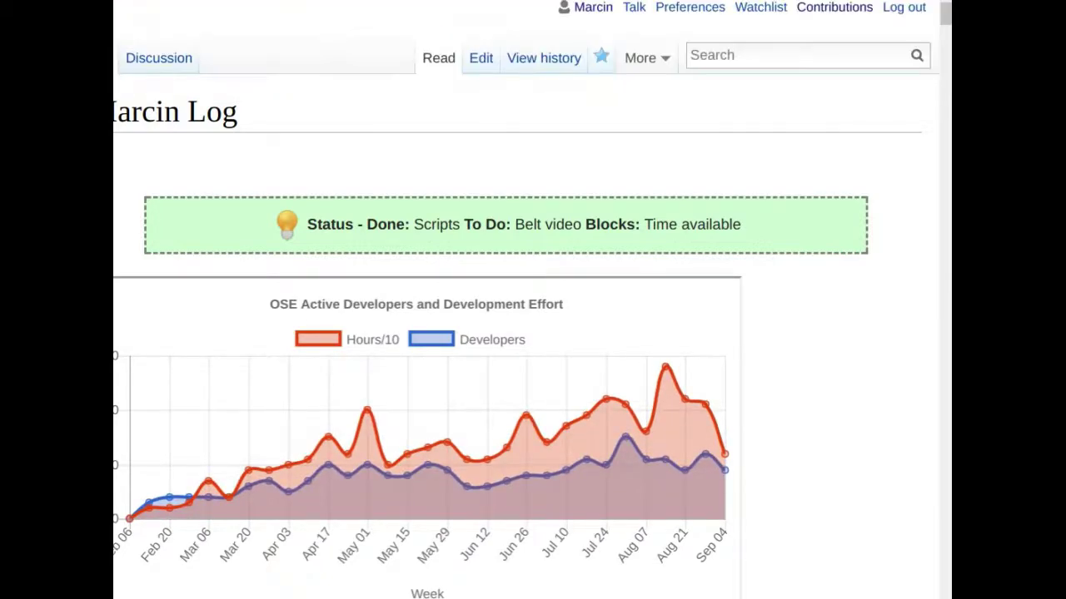
{"action": "key", "text": "Return"}
{"action": "key", "text": "ctrl+l"}
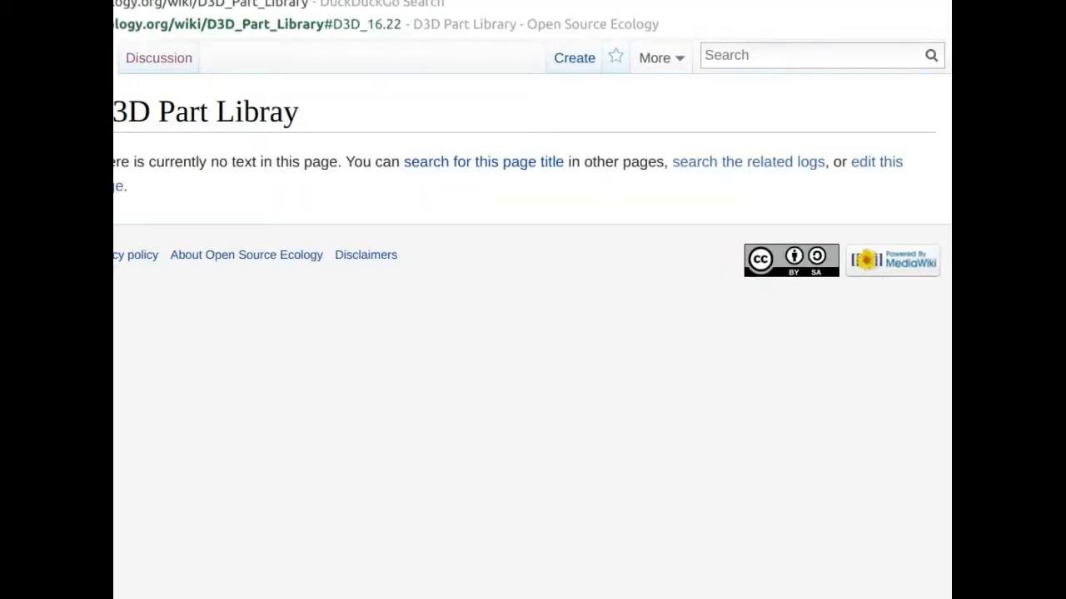
{"action": "key", "text": "Escape"}
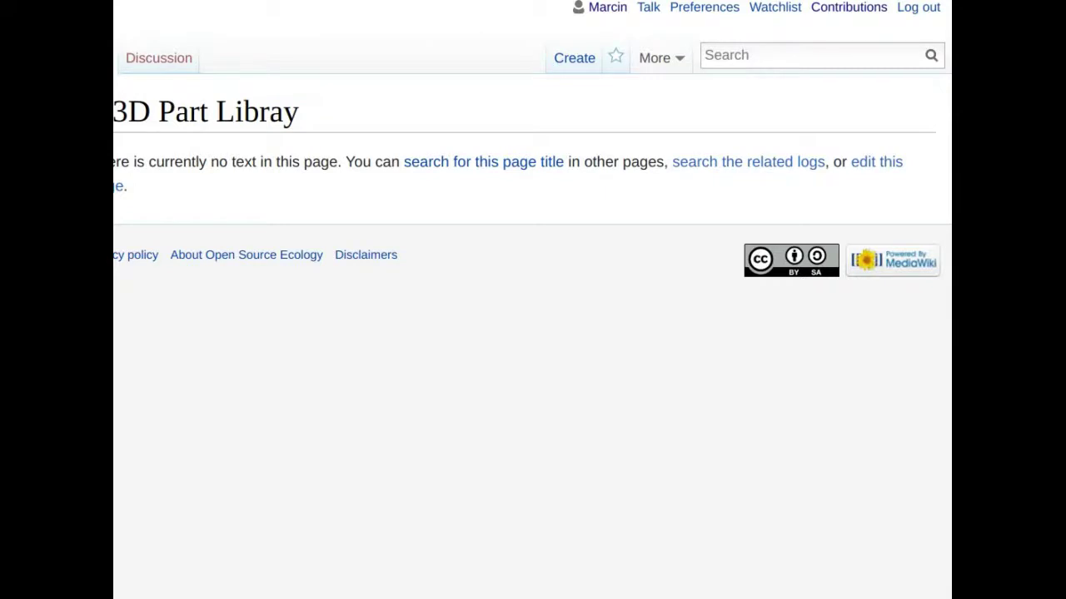
{"action": "scroll", "coordinate": [473, 188], "scroll_direction": "down", "scroll_amount": 5}
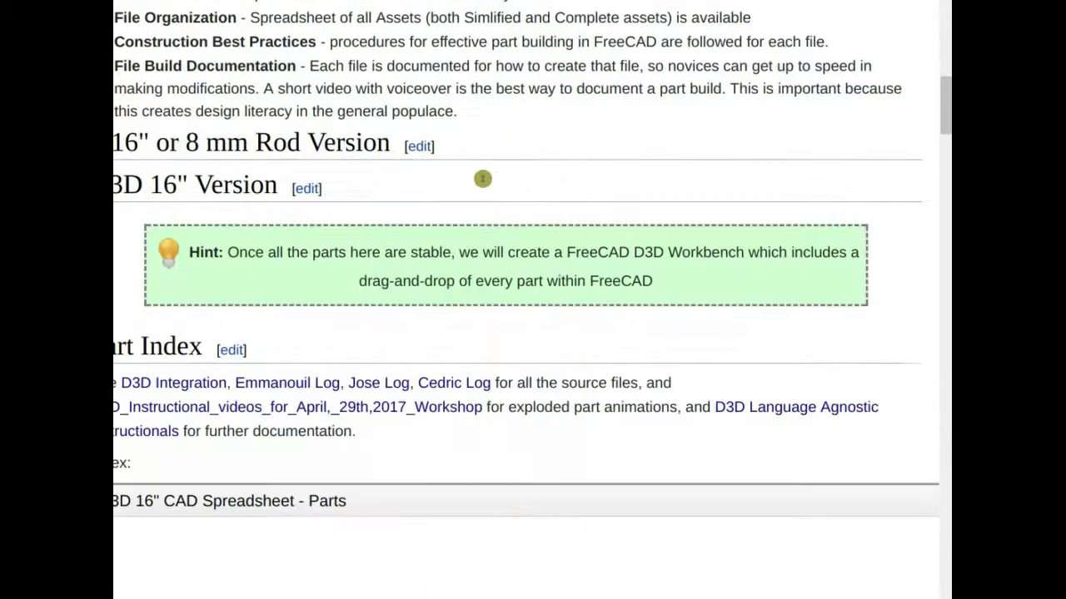
{"action": "scroll", "coordinate": [483, 179], "scroll_direction": "down", "scroll_amount": 5}
{"action": "scroll", "coordinate": [485, 171], "scroll_direction": "down", "scroll_amount": 10}
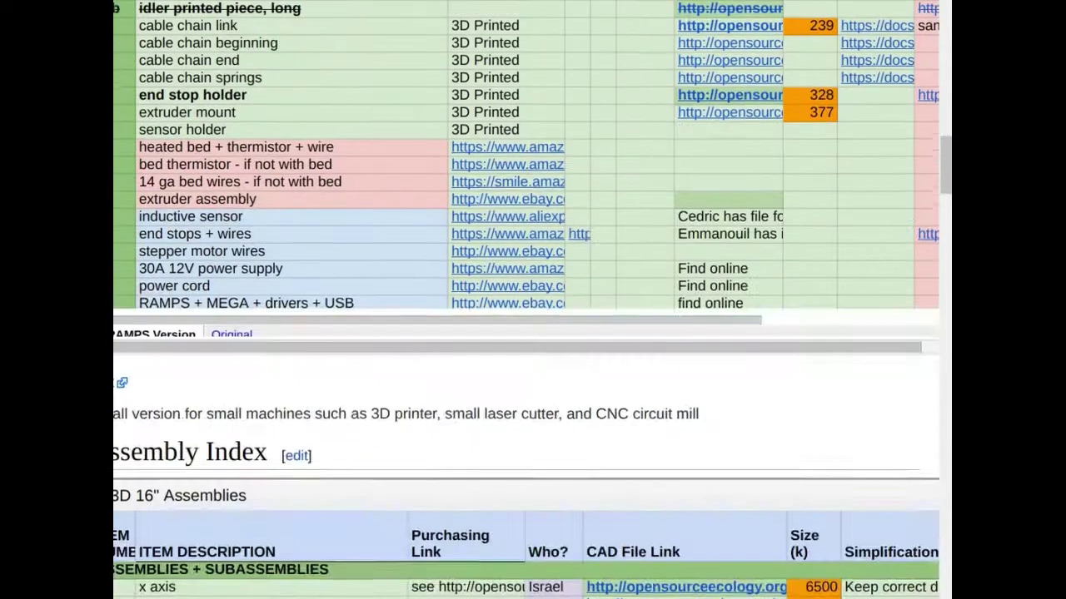
{"action": "scroll", "coordinate": [342, 255], "scroll_direction": "down", "scroll_amount": 10}
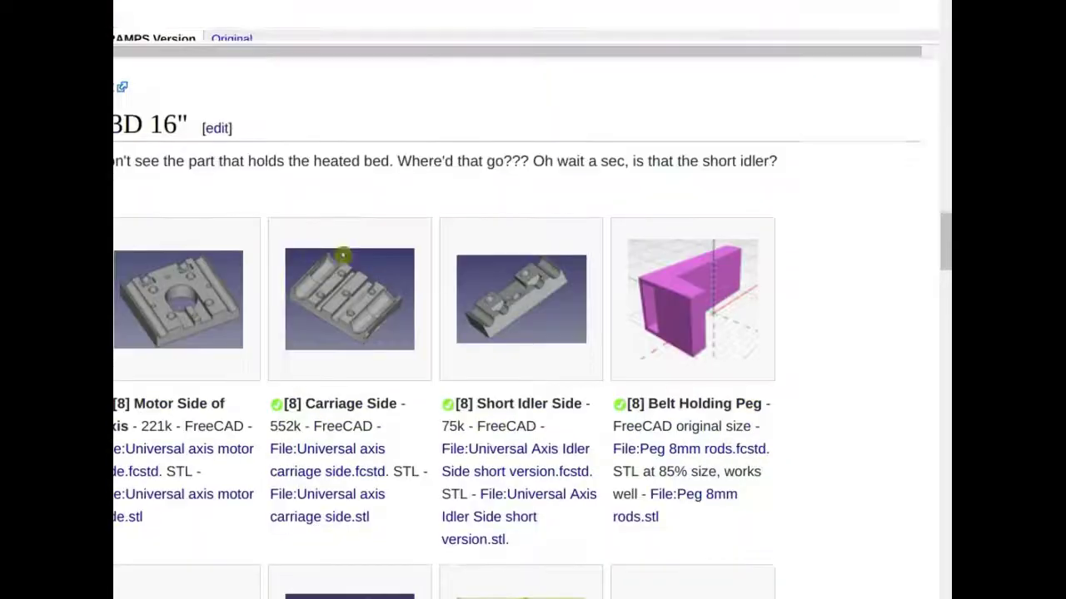
{"action": "scroll", "coordinate": [597, 222], "scroll_direction": "down", "scroll_amount": 1}
{"action": "scroll", "coordinate": [597, 221], "scroll_direction": "down", "scroll_amount": 3}
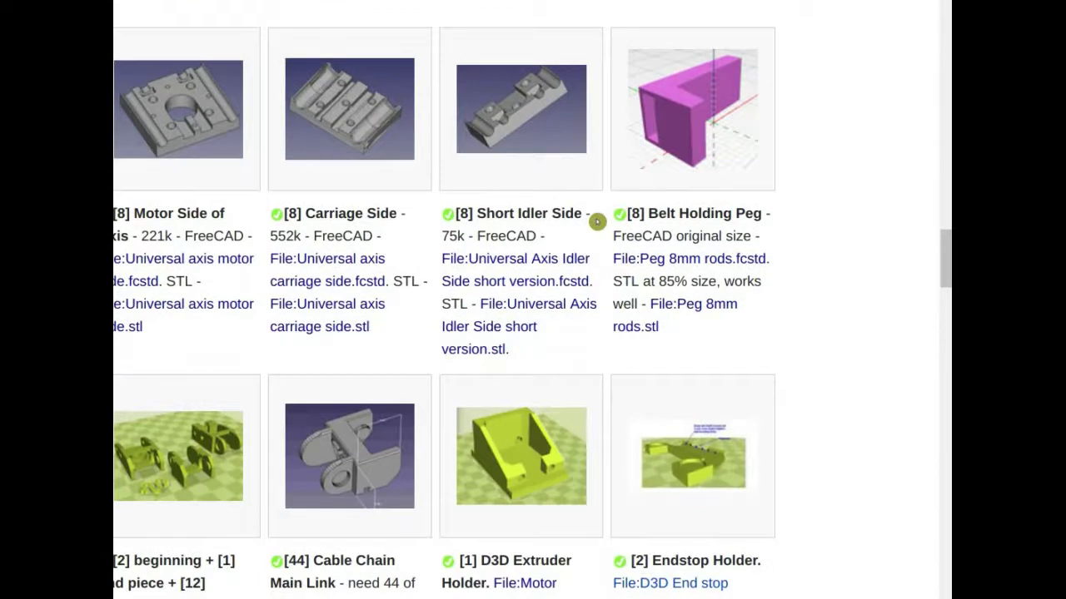
{"action": "scroll", "coordinate": [596, 222], "scroll_direction": "down", "scroll_amount": 2}
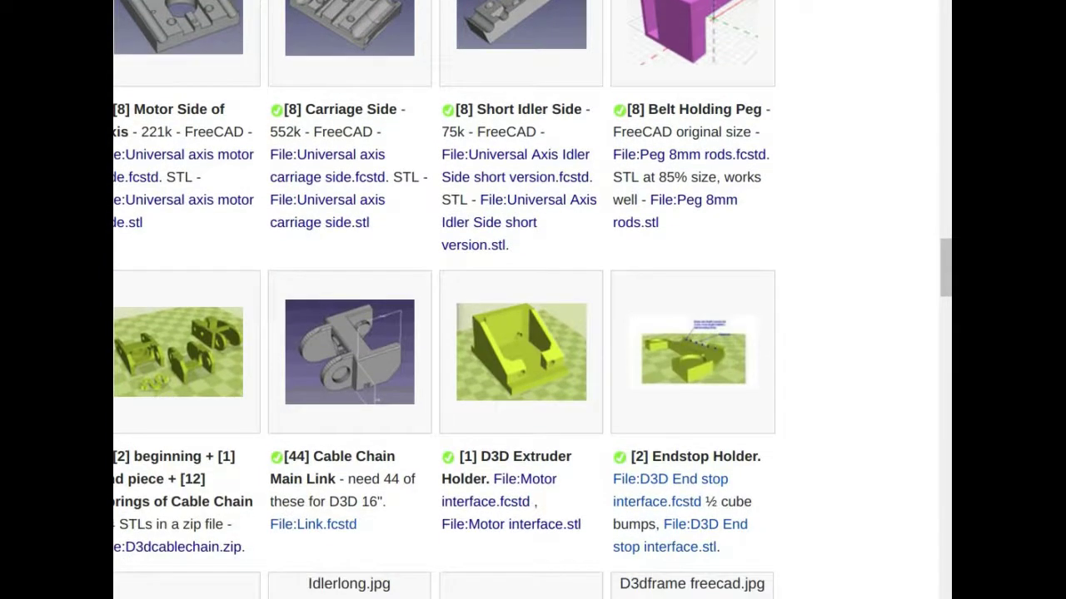
{"action": "key", "text": "alt+Tab"}
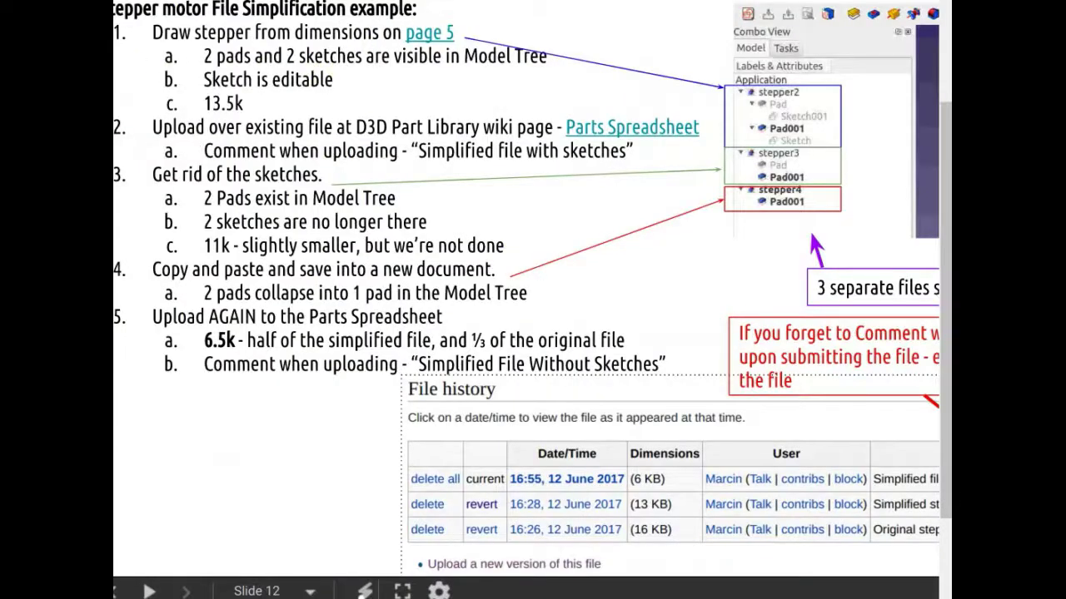
Step: Shift the 'See File Simplification Doc' box slightly up and right on the Required Features of Axis slide
{"action": "key", "text": "alt+Tab"}
{"action": "left_click_drag", "start_coordinate": [301, 172], "coordinate": [307, 168]}
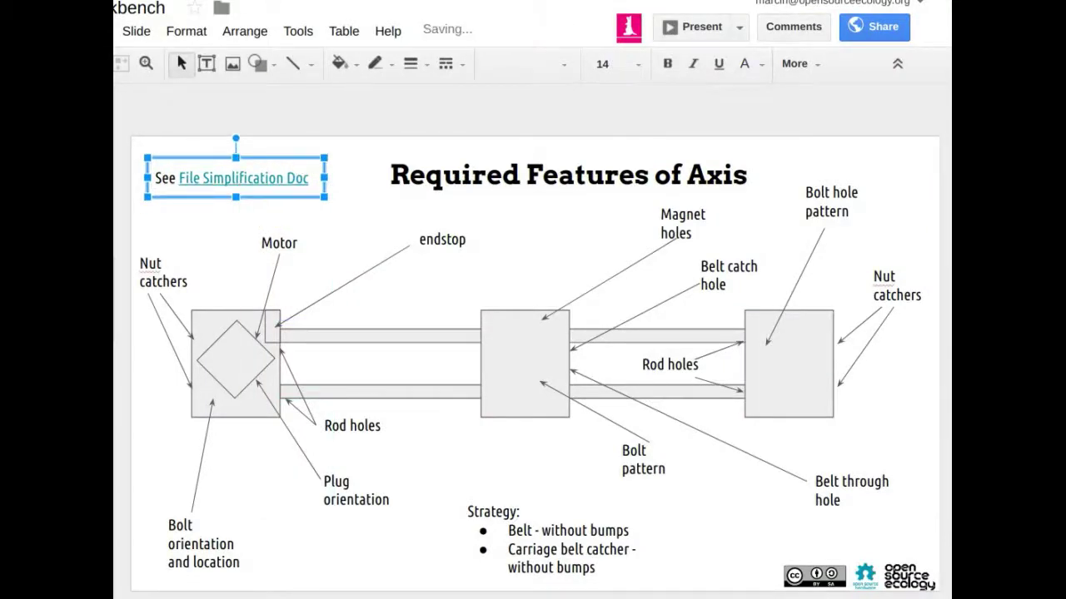
{"action": "left_click", "coordinate": [121, 137]}
{"action": "key", "text": "Down"}
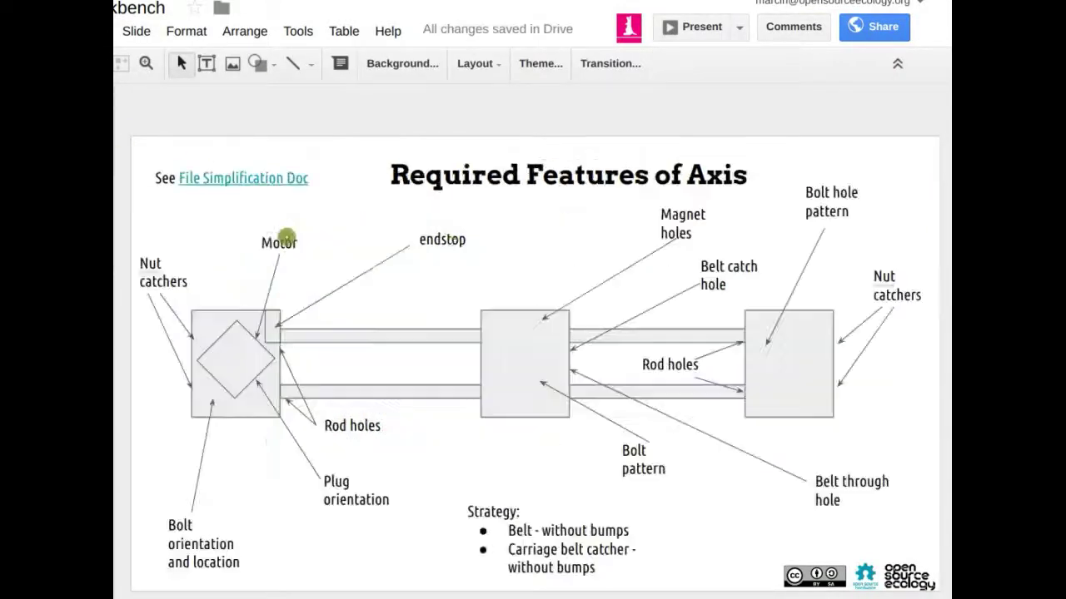
{"action": "left_click", "coordinate": [339, 180]}
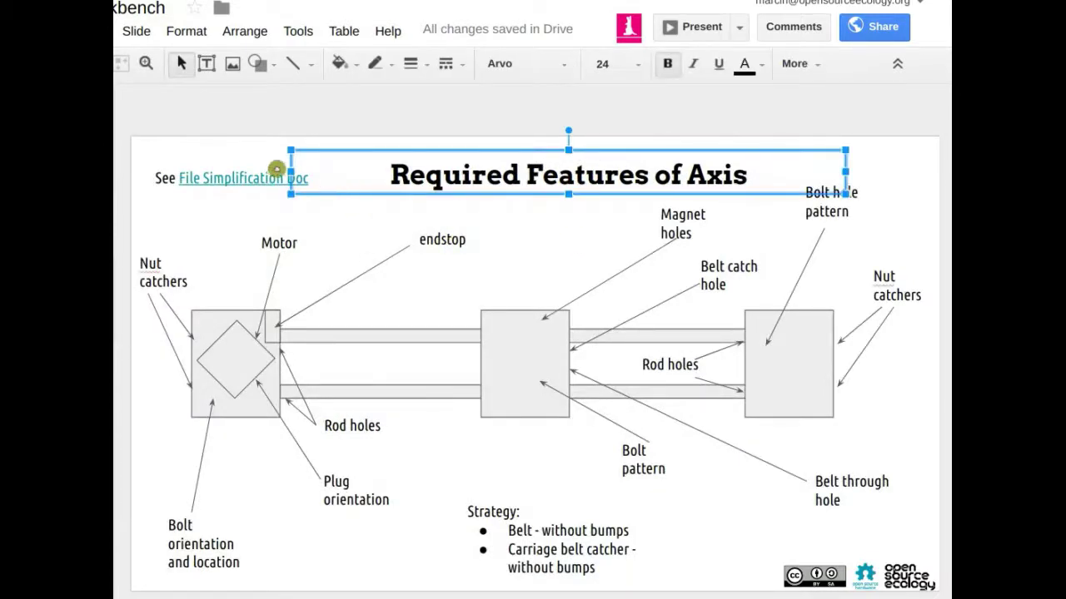
{"action": "left_click", "coordinate": [248, 159]}
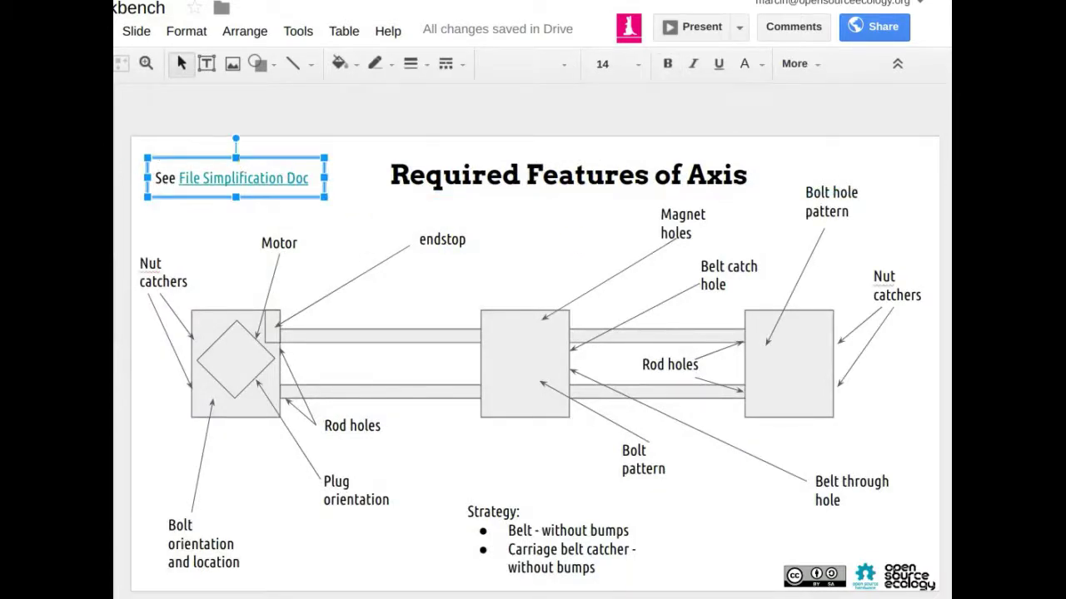
Step: On the D3D Workbench in FreeCAD slide, move the bullet list down and add the subtitle 'D3D Part Library'
{"action": "key", "text": "Up"}
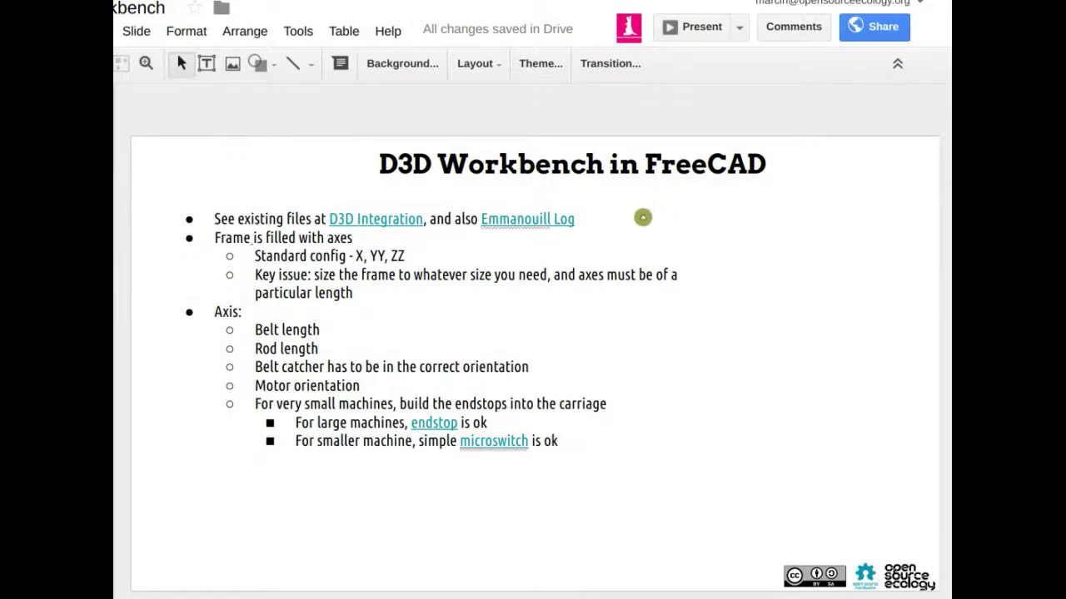
{"action": "left_click_drag", "start_coordinate": [643, 218], "coordinate": [647, 264]}
{"action": "left_click_drag", "start_coordinate": [646, 206], "coordinate": [645, 245]}
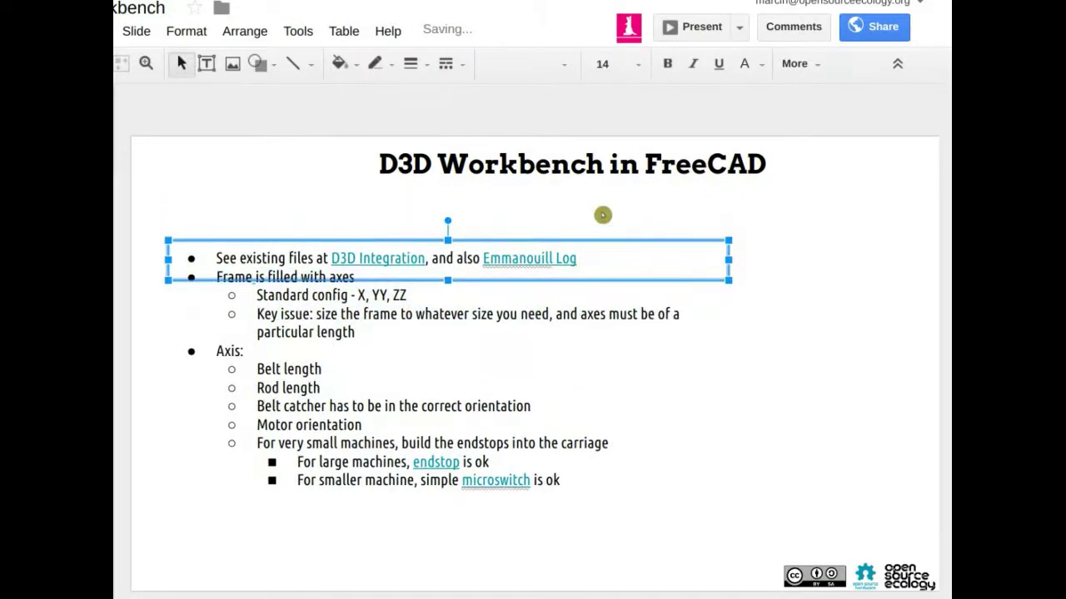
{"action": "left_click", "coordinate": [761, 167]}
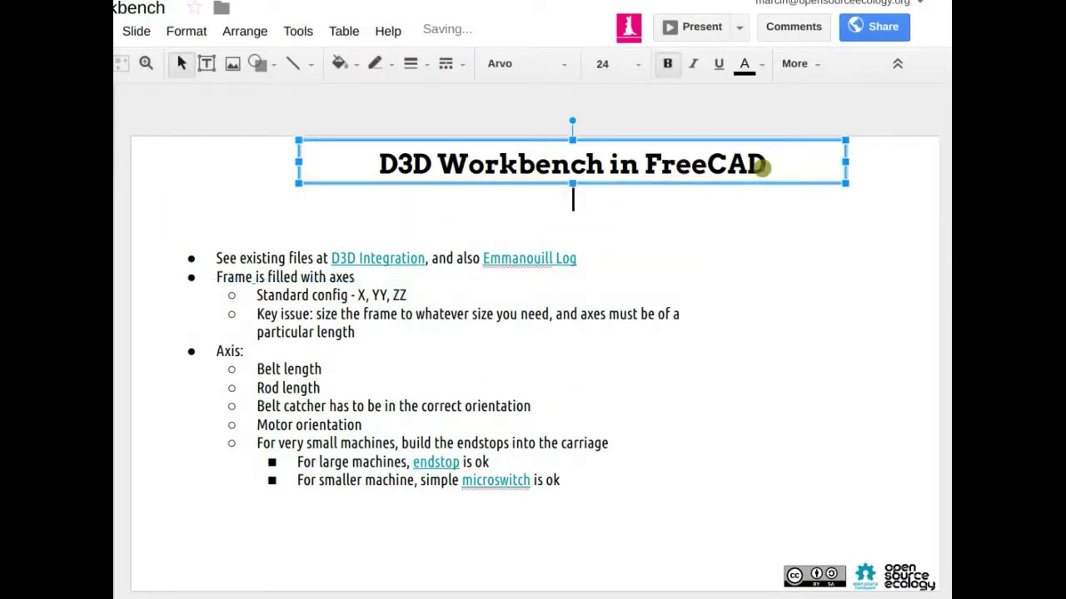
{"action": "type", "text": "Pat"}
{"action": "key", "text": "BackSpace"}
{"action": "type", "text": "r"}
{"action": "key", "text": "BackSpace"}
{"action": "key", "text": "BackSpace"}
{"action": "key", "text": "BackSpace"}
{"action": "type", "text": "D3D Part"}
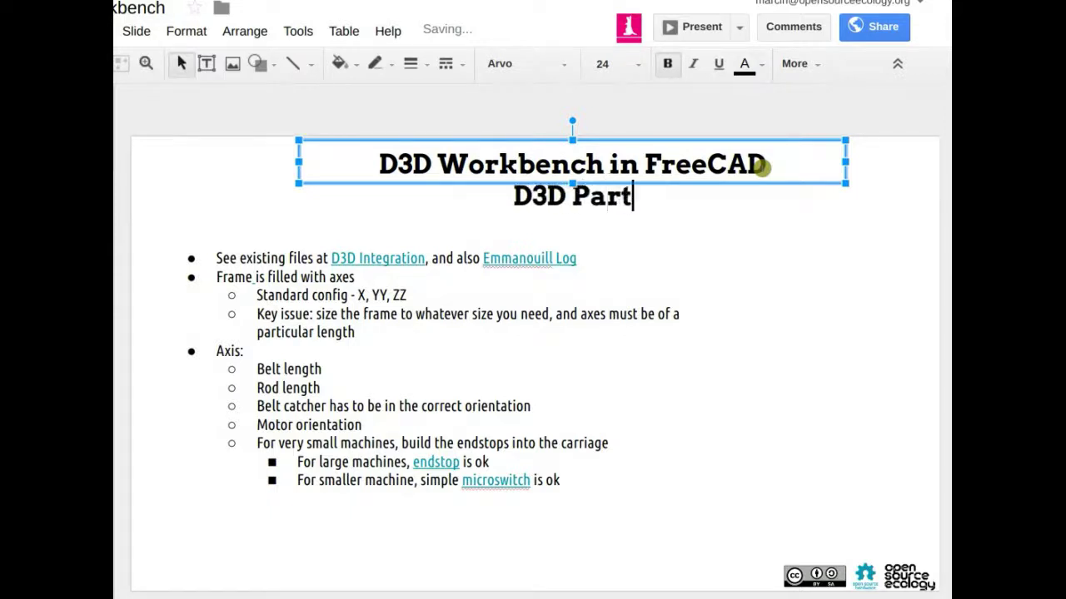
{"action": "type", "text": " Library"}
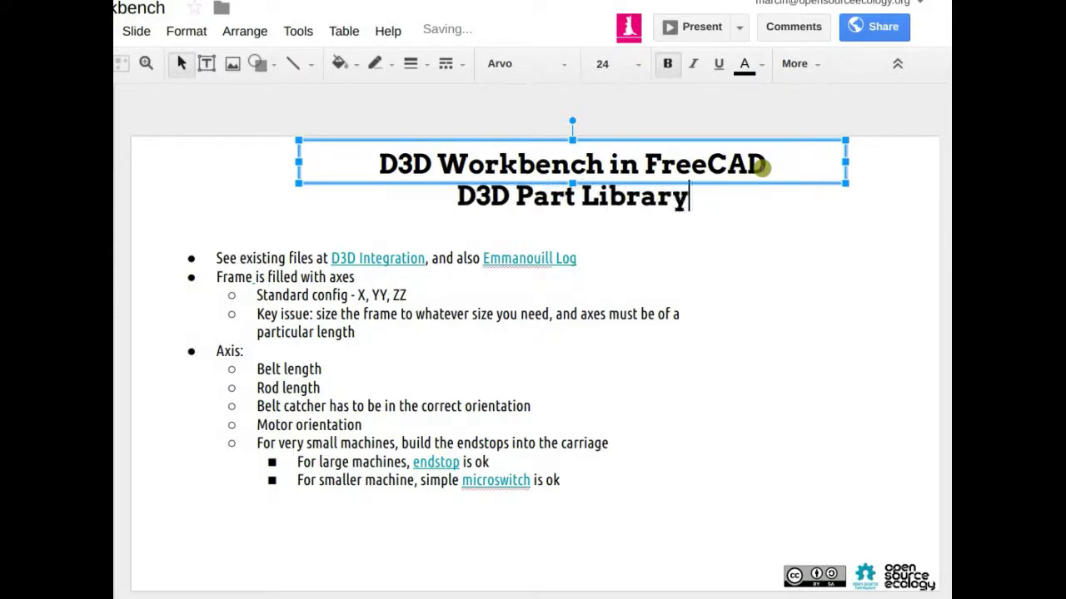
Step: Link the 'D3D Part Library' line to the wiki's D3D_Part_Library page
{"action": "left_click_drag", "start_coordinate": [455, 195], "coordinate": [696, 198]}
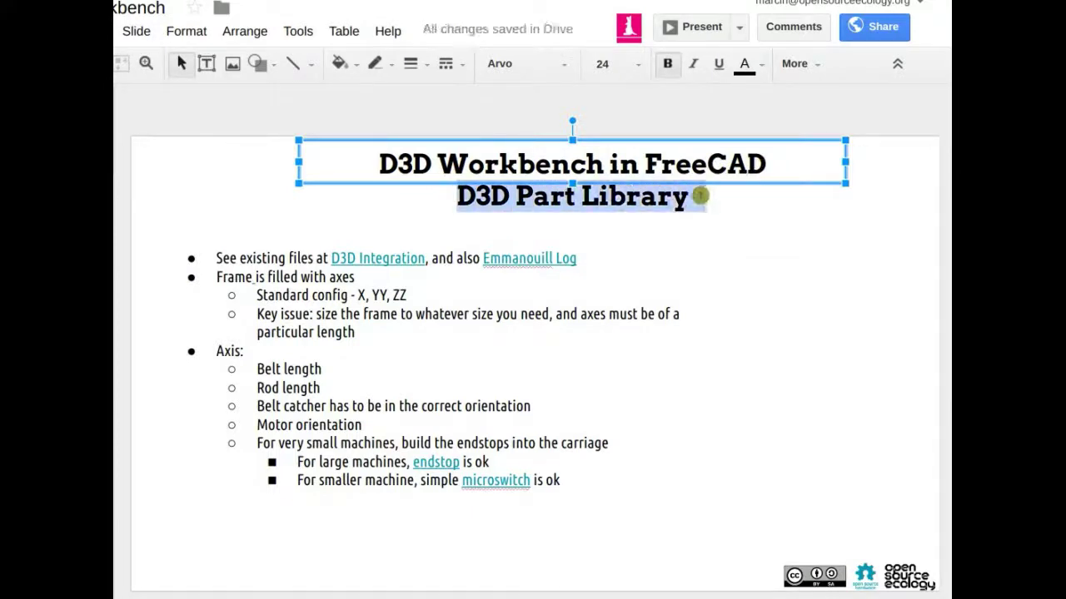
{"action": "left_click", "coordinate": [798, 72]}
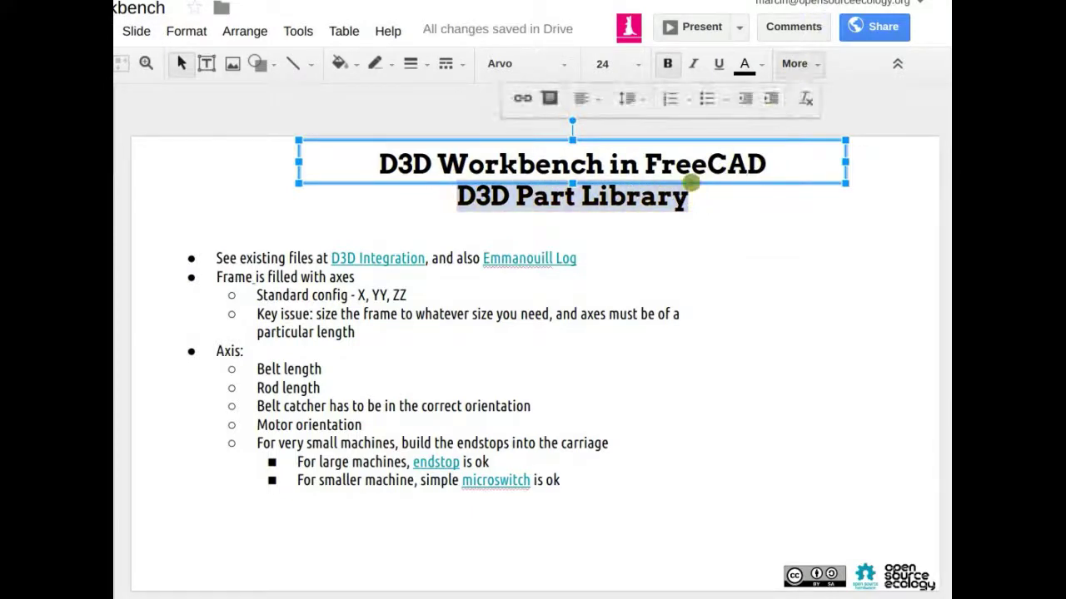
{"action": "left_click", "coordinate": [523, 99]}
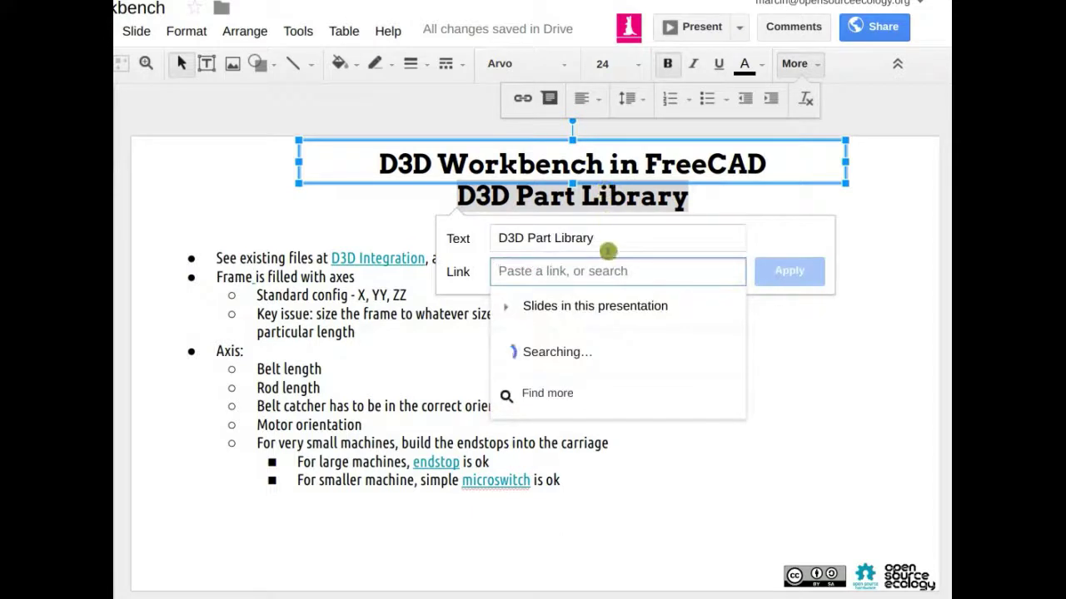
{"action": "type", "text": "See File Simplification Doc"}
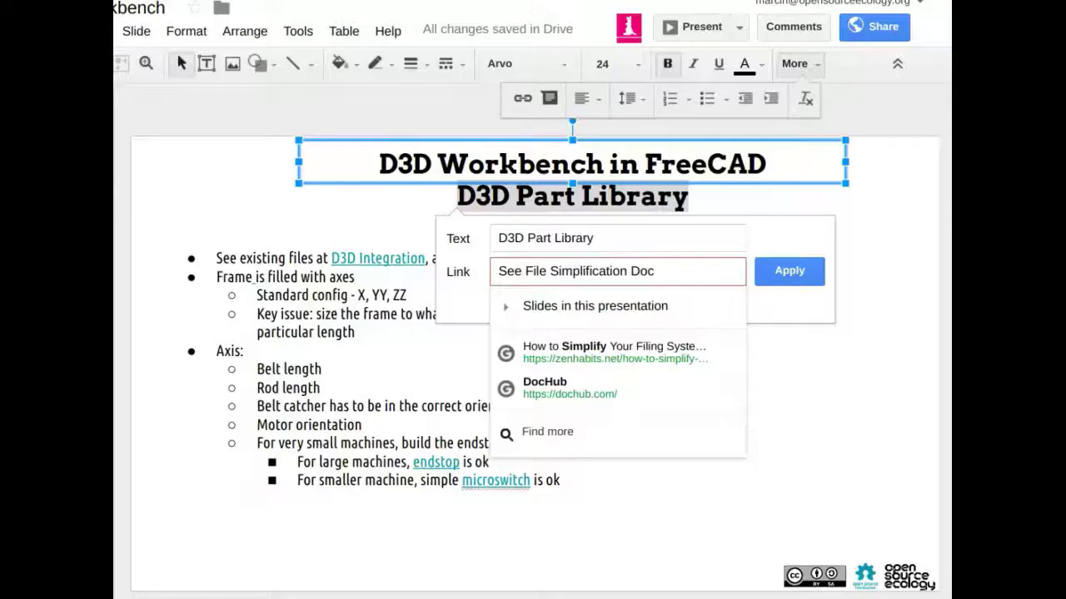
{"action": "left_click_drag", "start_coordinate": [658, 271], "coordinate": [474, 273]}
{"action": "key", "text": "ctrl+v"}
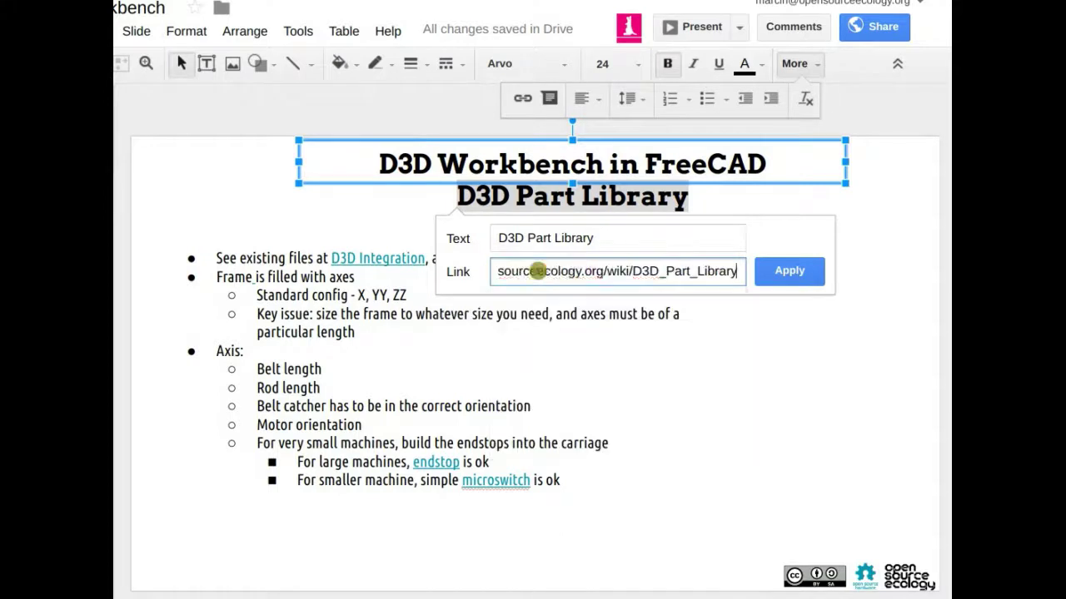
{"action": "left_click", "coordinate": [783, 271]}
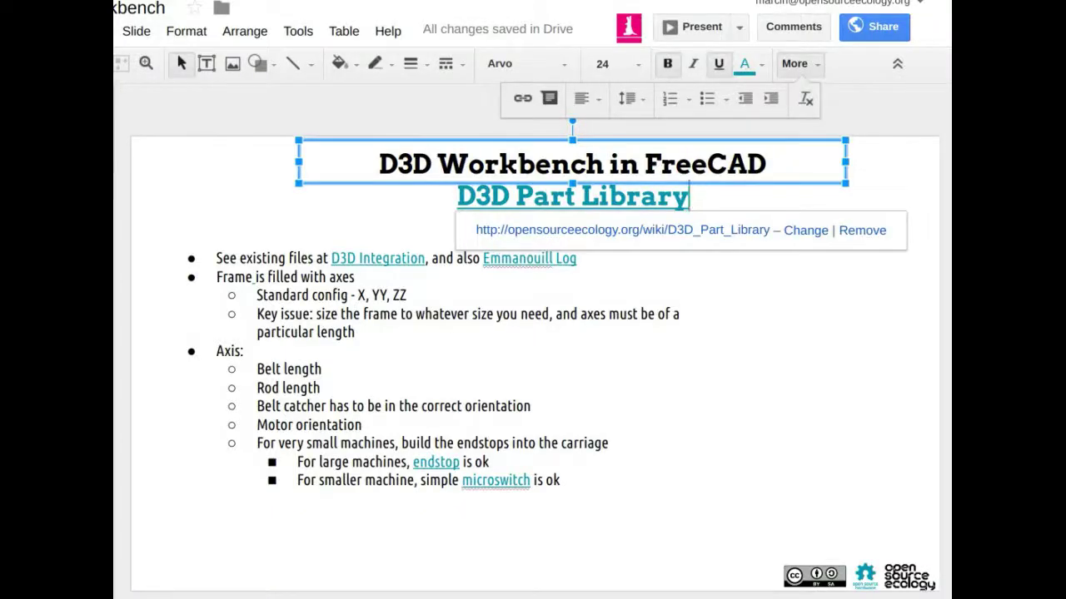
Step: On the Interface slide, copy the Estimate Print Time box below Total Cost of Parts and label it 'BOM Generator'
{"action": "left_click", "coordinate": [176, 51]}
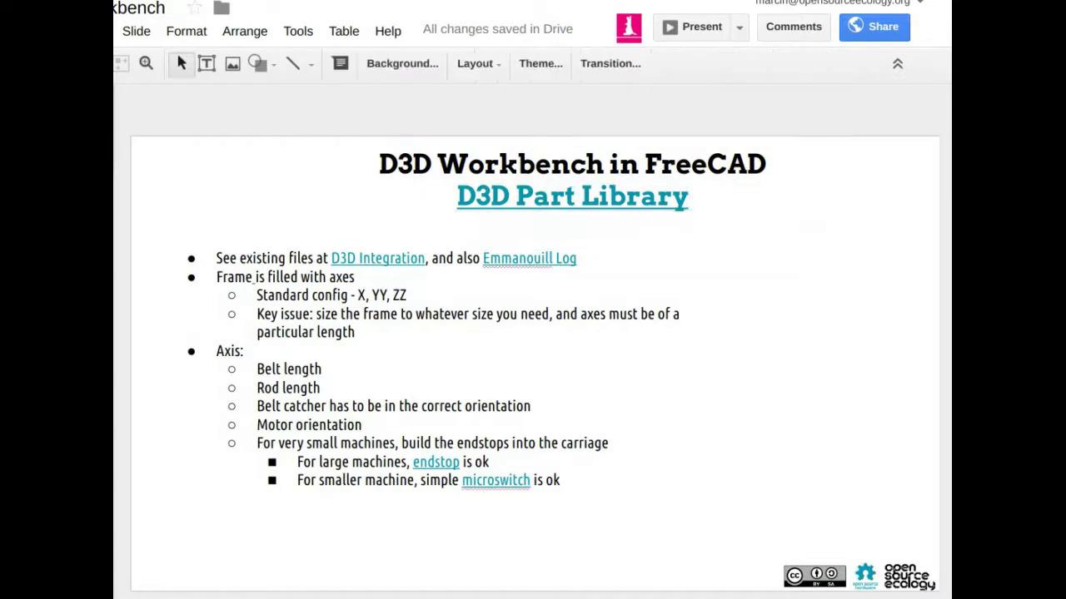
{"action": "triple_click", "coordinate": [597, 163]}
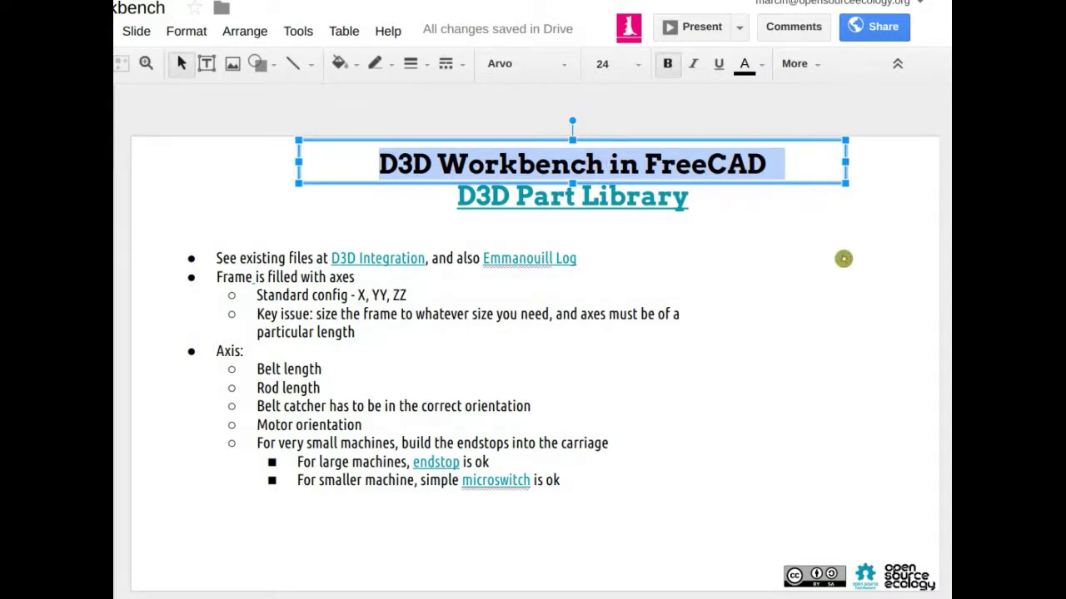
{"action": "key", "text": "Page_Down"}
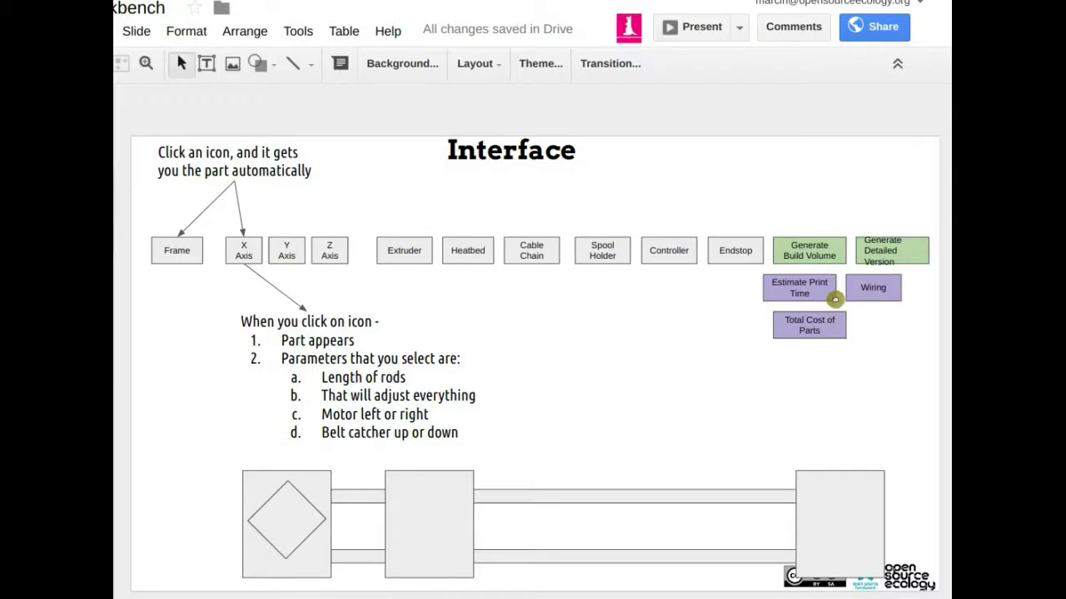
{"action": "left_click", "coordinate": [832, 297]}
{"action": "left_click_drag", "start_coordinate": [835, 300], "coordinate": [840, 308]}
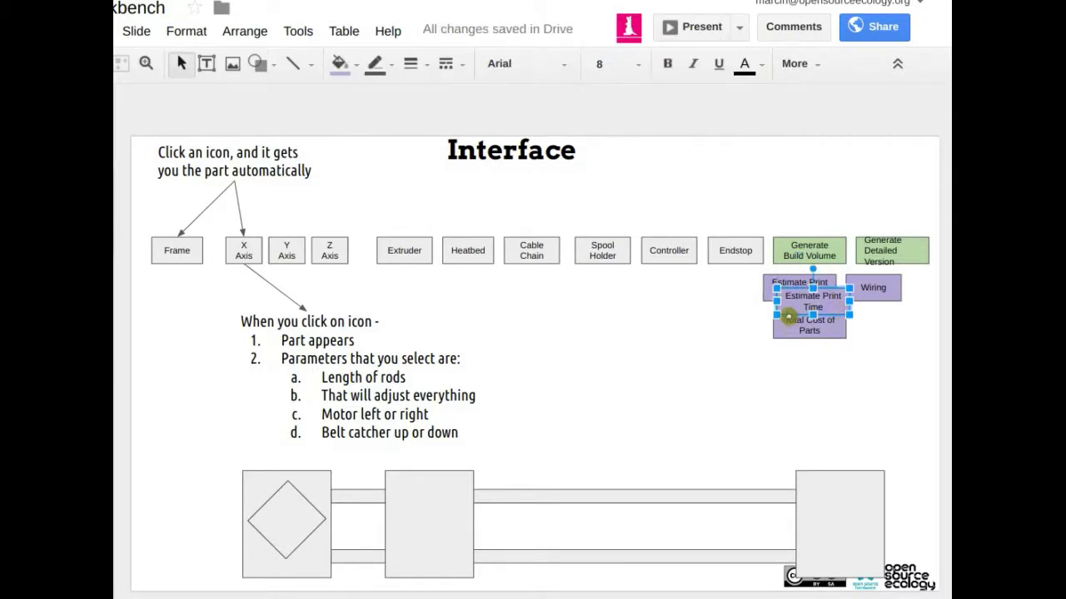
{"action": "left_click_drag", "start_coordinate": [782, 305], "coordinate": [779, 367]}
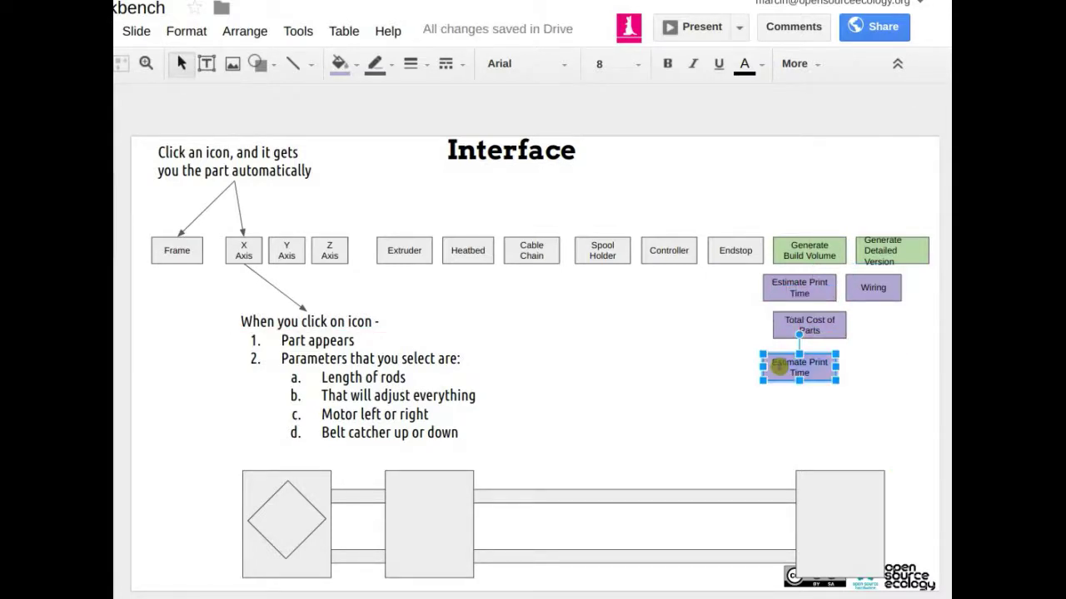
{"action": "type", "text": "BOM G"}
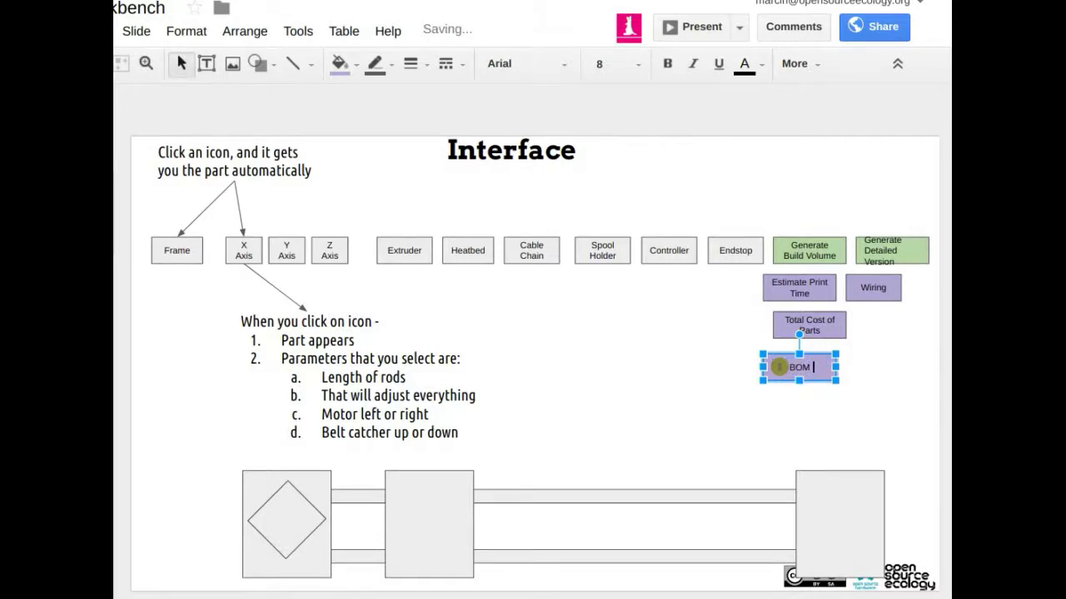
{"action": "type", "text": "enerator"}
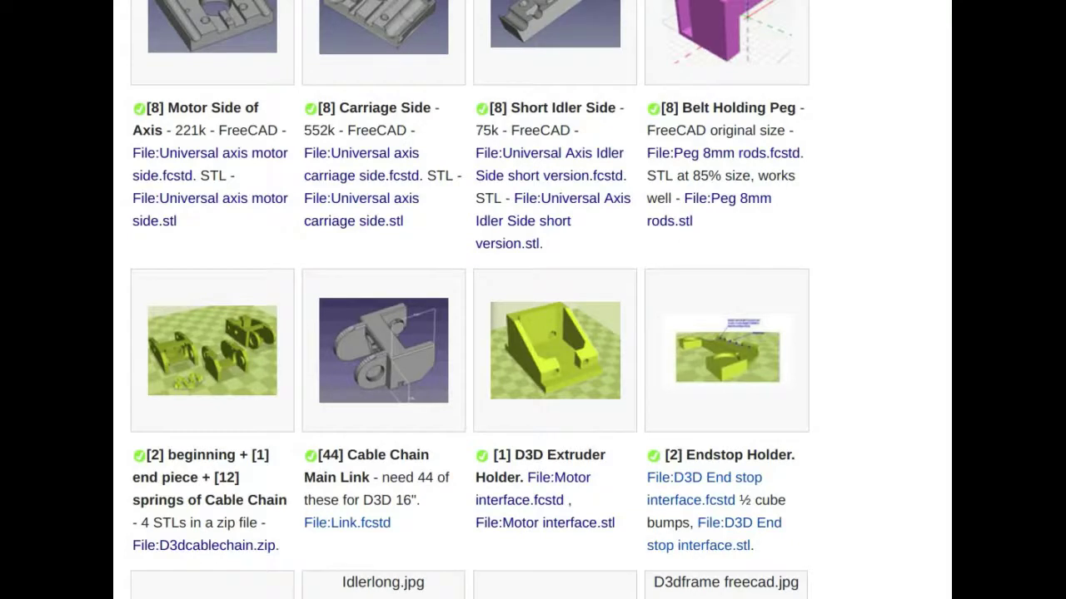
Step: Load the wiki's Stephen_Log page and scroll past the effort chart to the dated entries
{"action": "type", "text": "Stephen"}
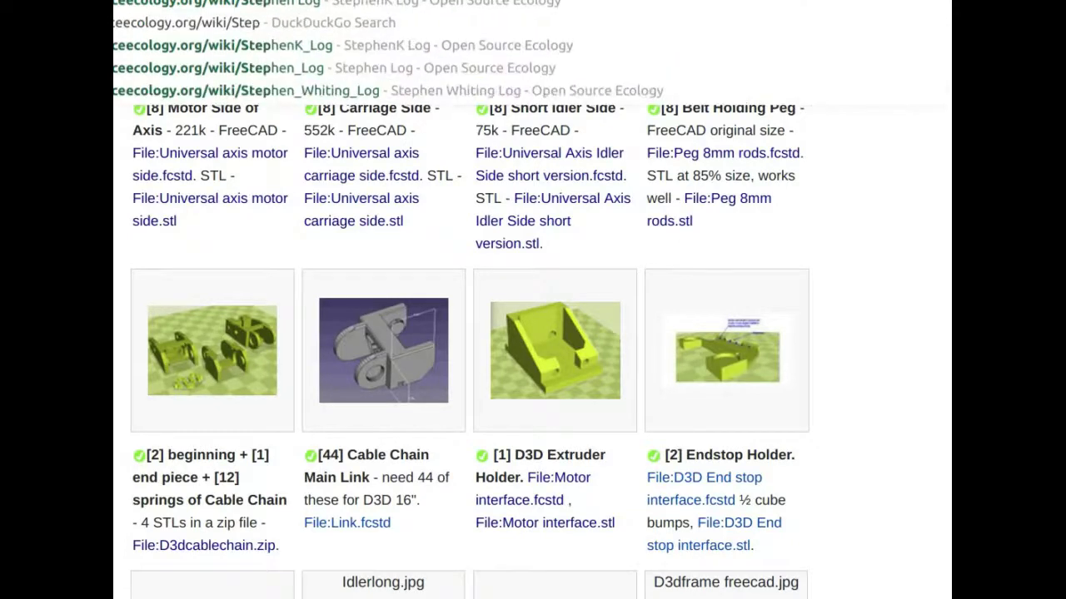
{"action": "type", "text": "_L"}
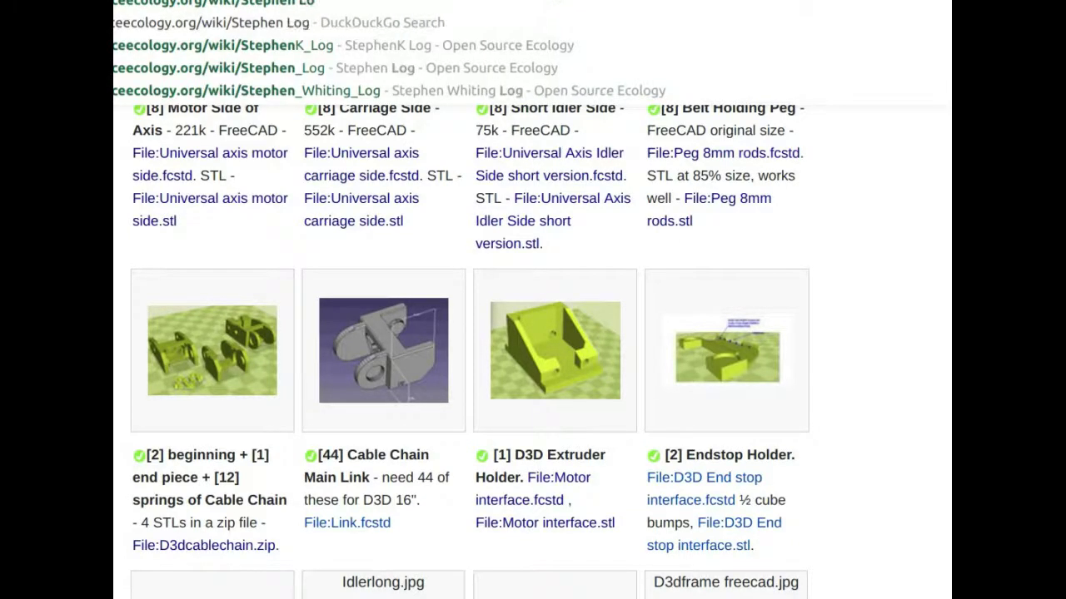
{"action": "key", "text": "Return"}
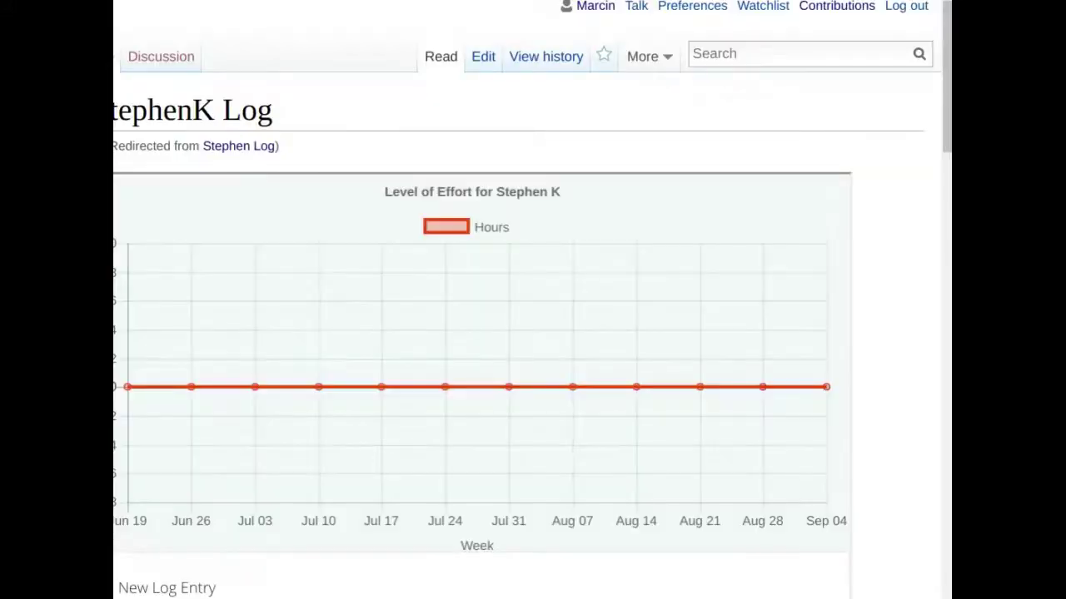
{"action": "scroll", "coordinate": [483, 333], "scroll_direction": "down", "scroll_amount": 2}
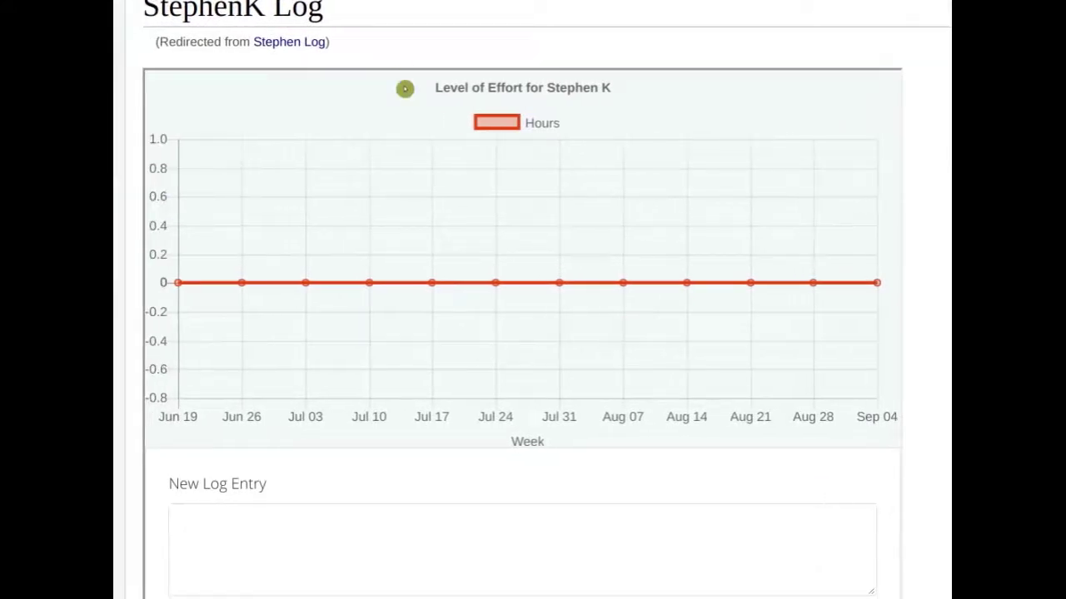
{"action": "scroll", "coordinate": [420, 200], "scroll_direction": "up", "scroll_amount": 1}
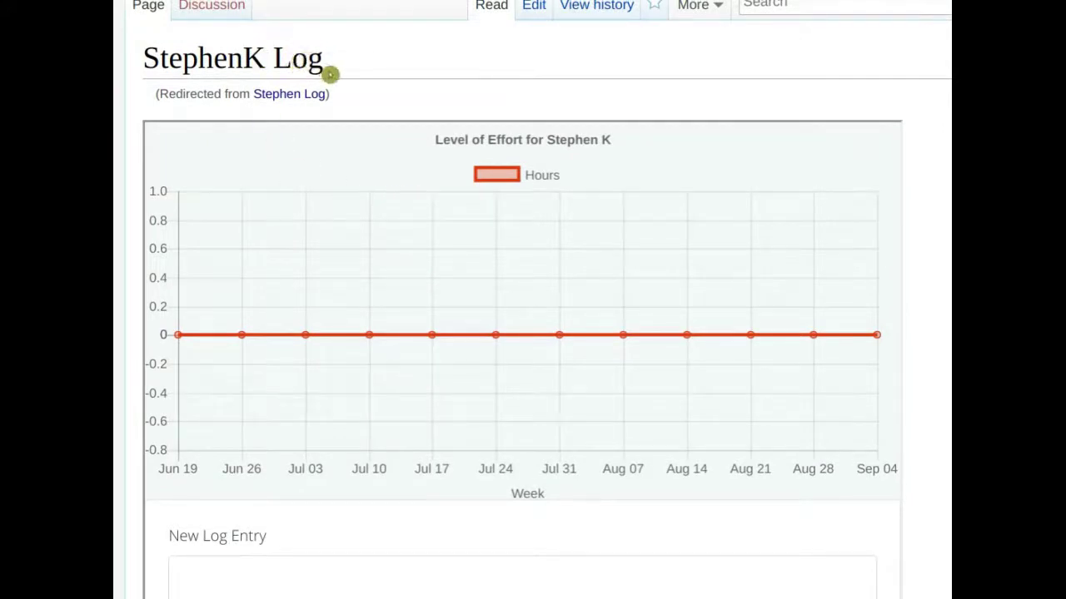
{"action": "scroll", "coordinate": [345, 78], "scroll_direction": "down", "scroll_amount": 3}
{"action": "scroll", "coordinate": [564, 226], "scroll_direction": "down", "scroll_amount": 5}
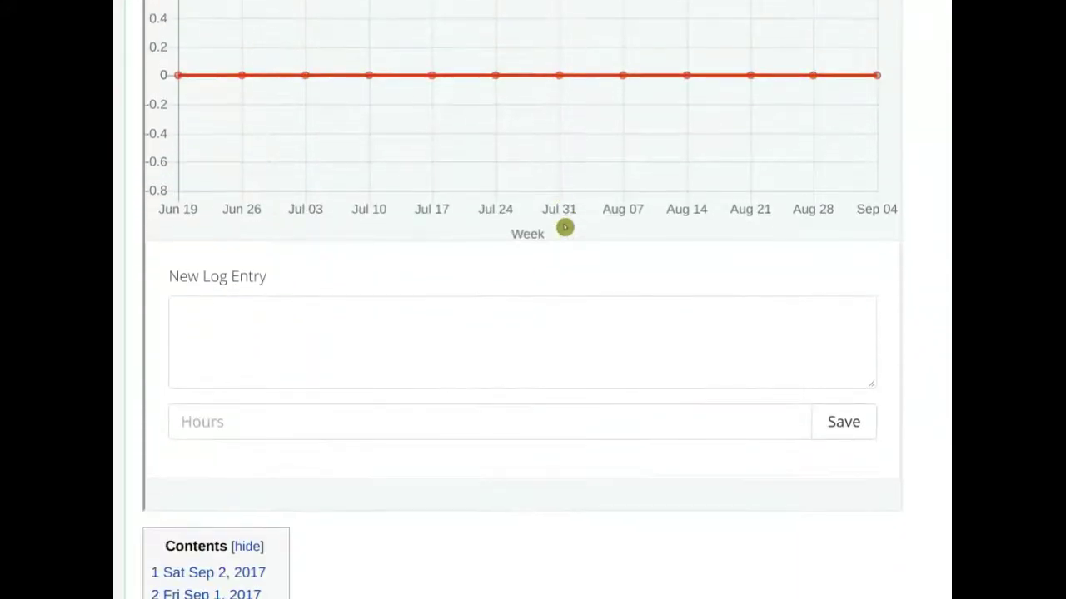
{"action": "scroll", "coordinate": [565, 228], "scroll_direction": "down", "scroll_amount": 5}
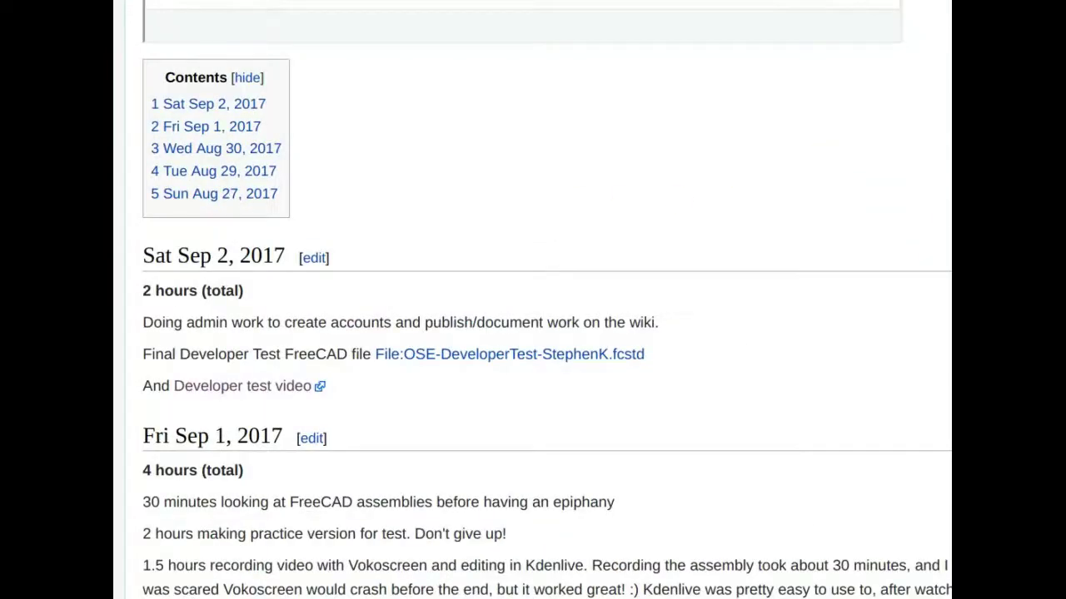
{"action": "scroll", "coordinate": [532, 300], "scroll_direction": "right", "scroll_amount": 1}
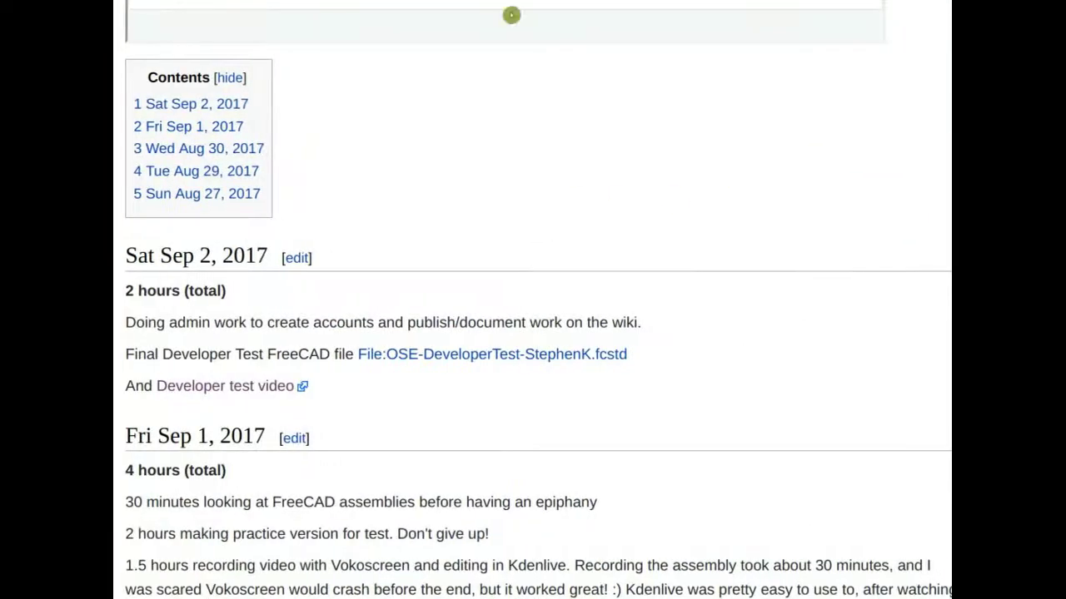
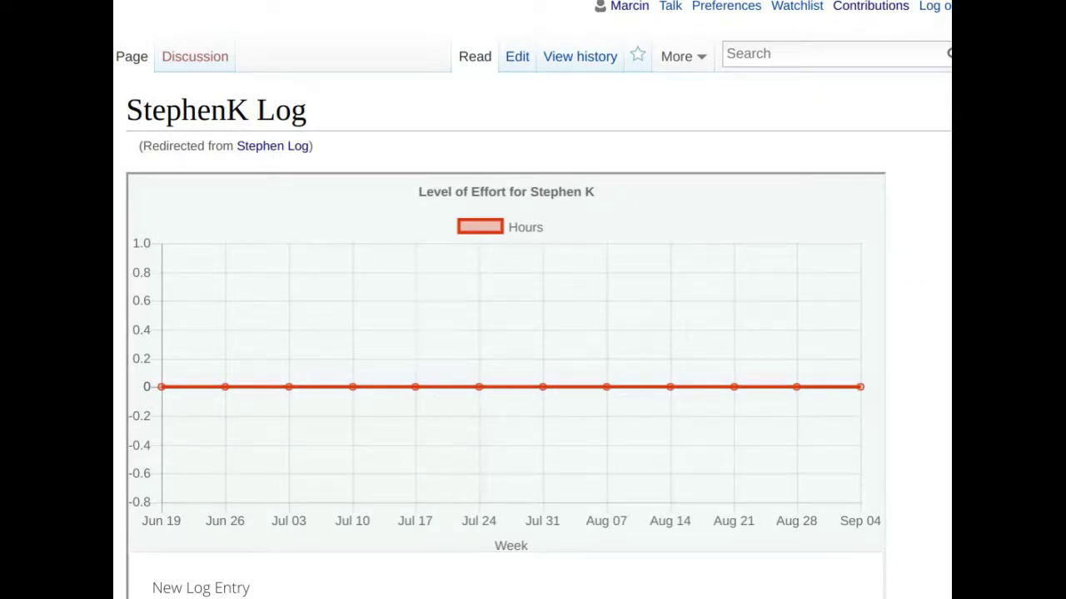
Step: Scroll the log, then go to OSE_License, landing on OSE License for Distributive Economics
{"action": "scroll", "coordinate": [804, 316], "scroll_direction": "down", "scroll_amount": 15}
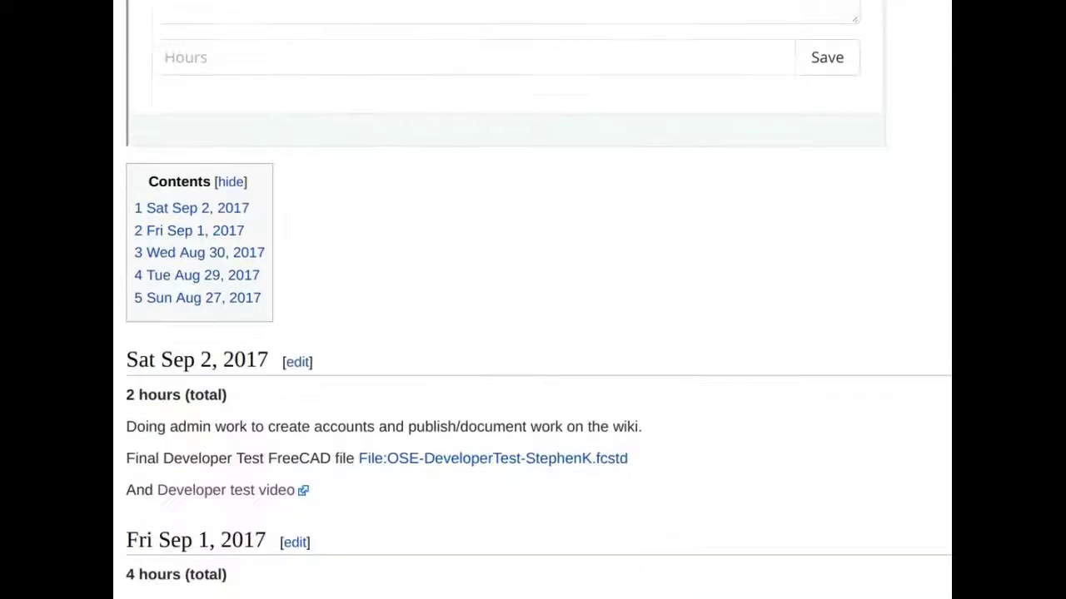
{"action": "scroll", "coordinate": [533, 316], "scroll_direction": "down", "scroll_amount": 3}
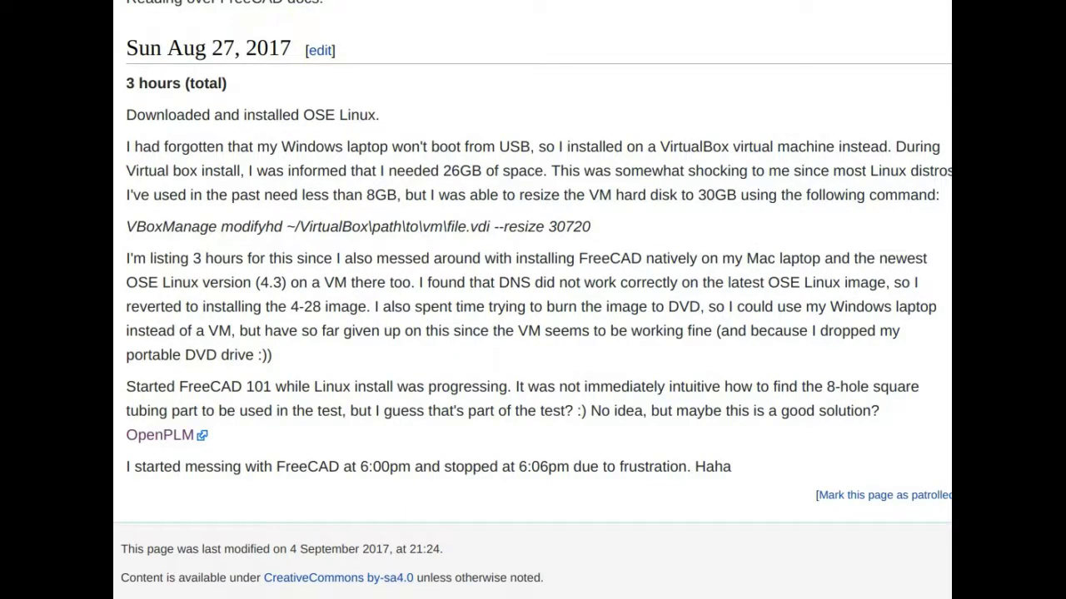
{"action": "type", "text": "OSE_Licens"}
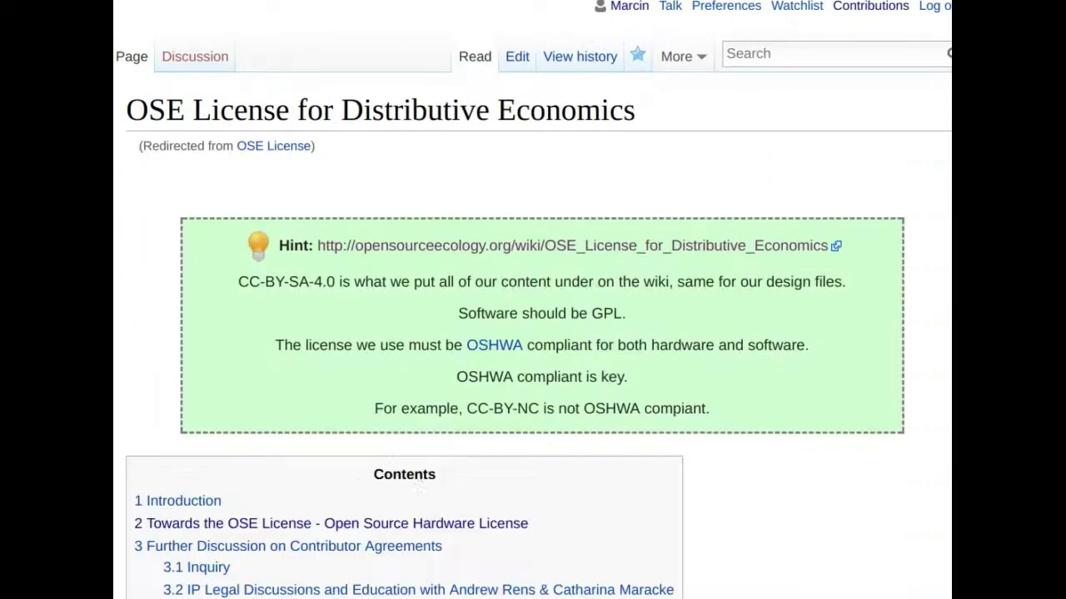
Step: Scroll up and down the OSE License for Distributive Economics page to review its content
{"action": "scroll", "coordinate": [569, 243], "scroll_direction": "down", "scroll_amount": 3}
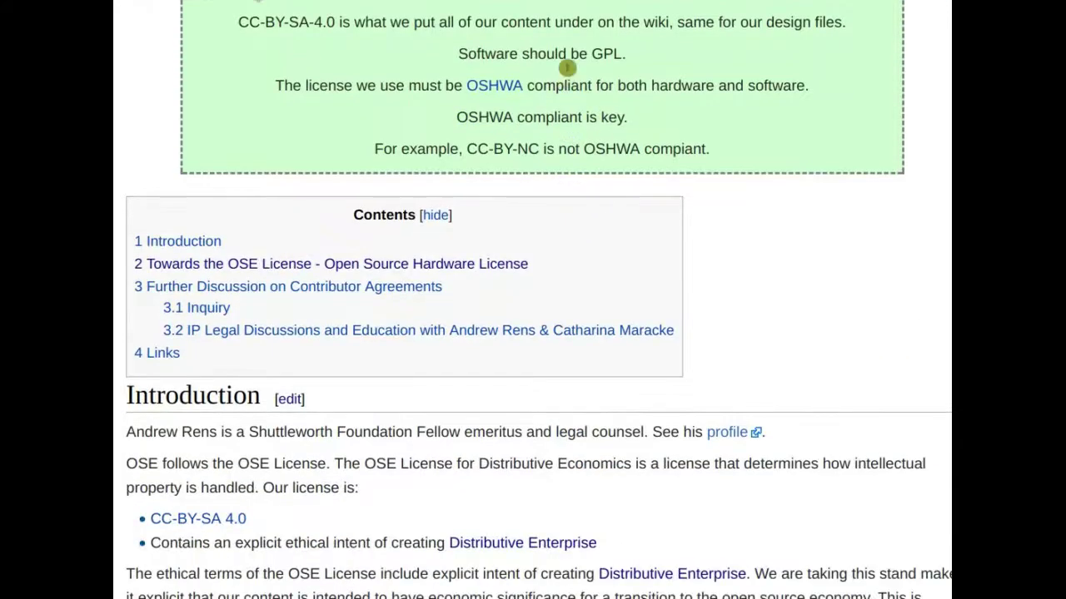
{"action": "scroll", "coordinate": [649, 171], "scroll_direction": "up", "scroll_amount": 1}
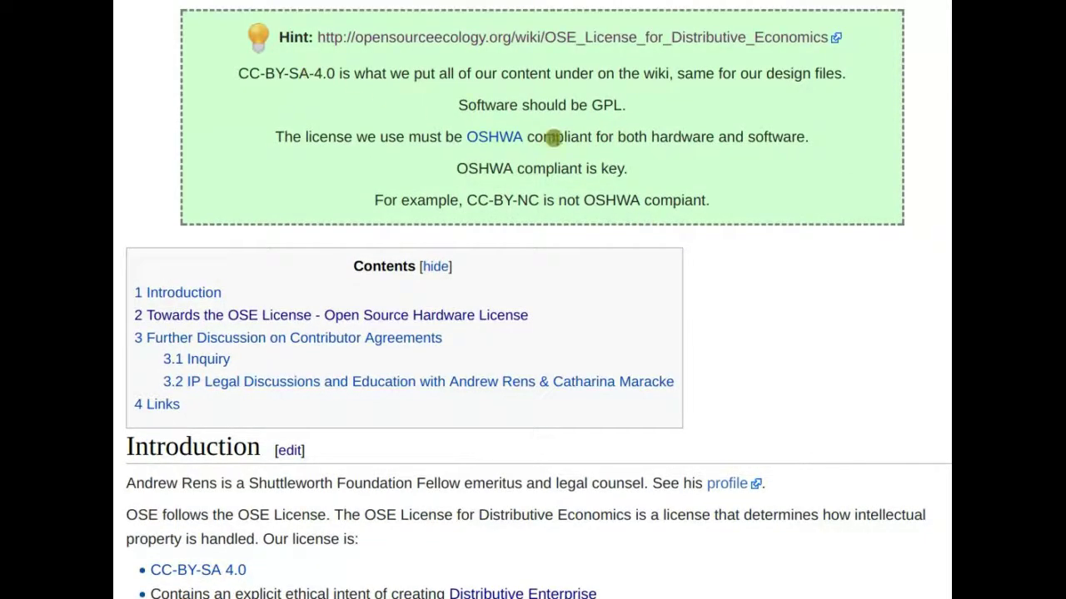
{"action": "scroll", "coordinate": [548, 327], "scroll_direction": "down", "scroll_amount": 2}
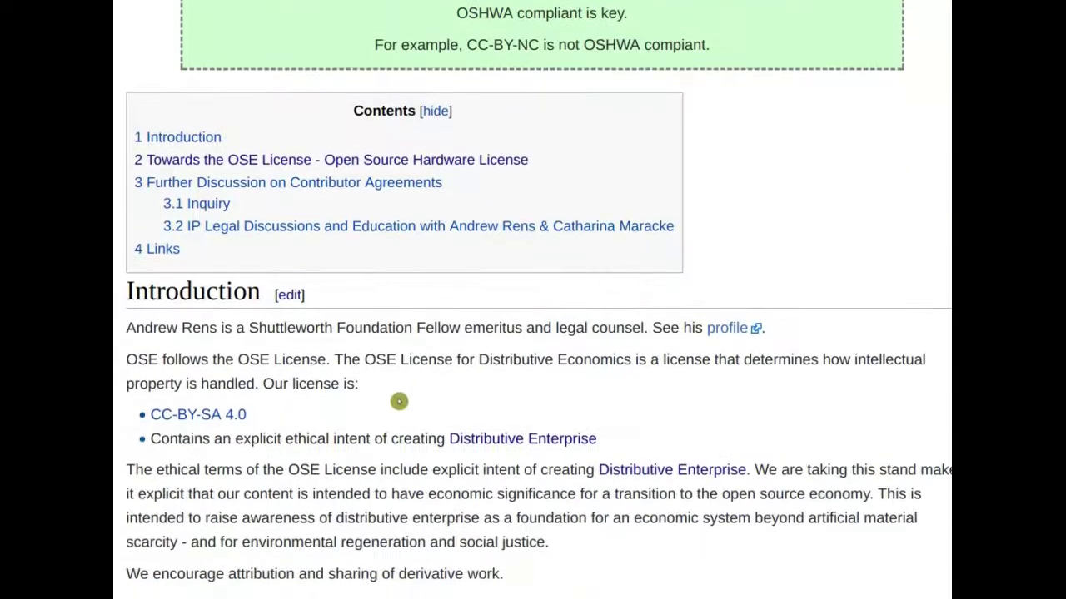
{"action": "scroll", "coordinate": [400, 400], "scroll_direction": "down", "scroll_amount": 9}
{"action": "scroll", "coordinate": [644, 429], "scroll_direction": "down", "scroll_amount": 13}
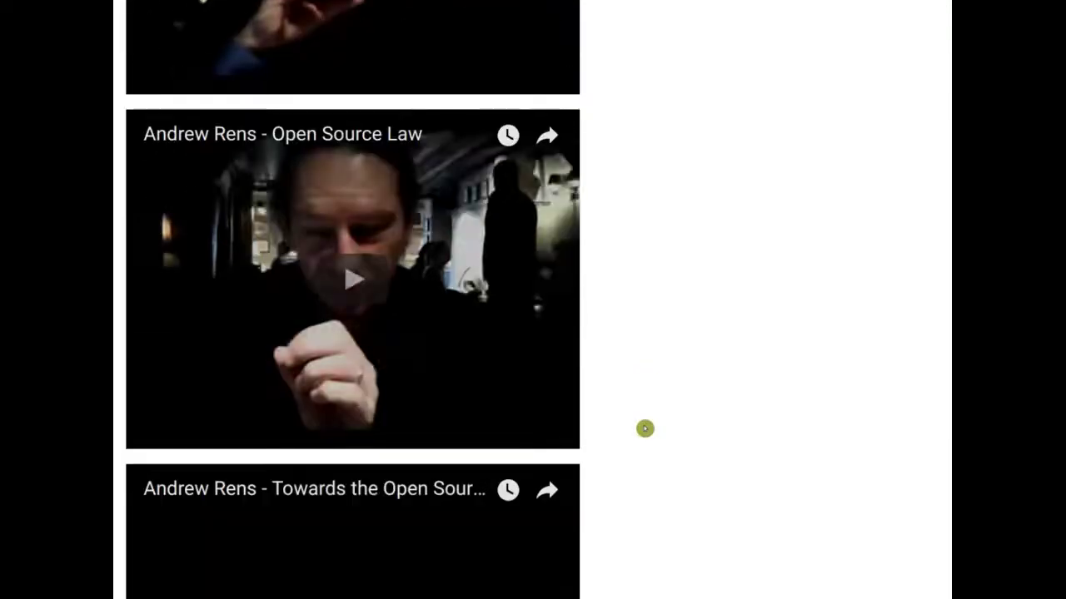
{"action": "scroll", "coordinate": [644, 429], "scroll_direction": "down", "scroll_amount": 9}
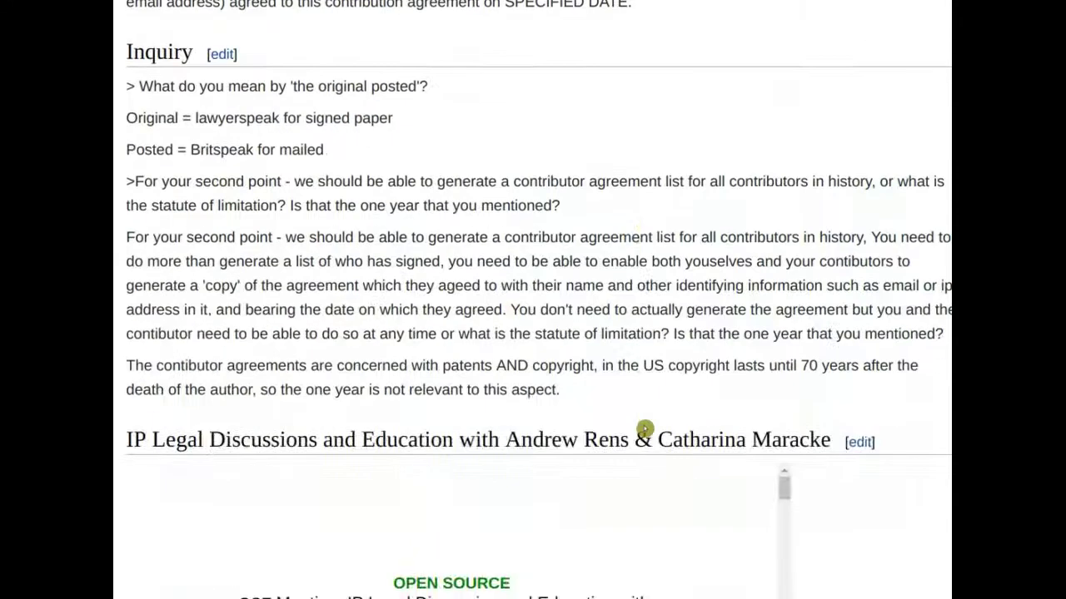
{"action": "scroll", "coordinate": [209, 435], "scroll_direction": "down", "scroll_amount": 1}
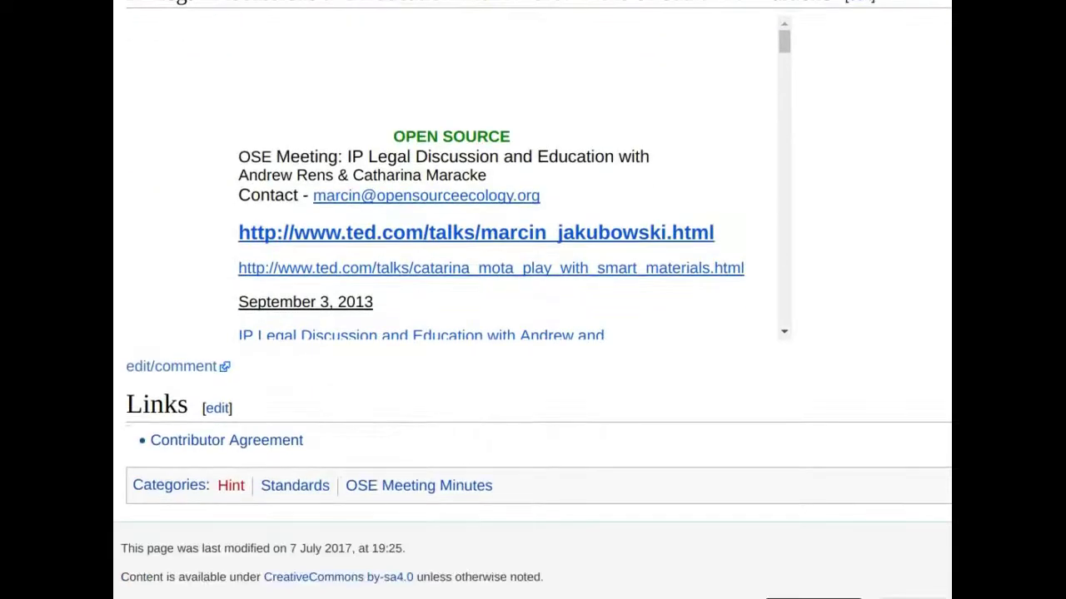
{"action": "scroll", "coordinate": [209, 435], "scroll_direction": "up", "scroll_amount": 12}
{"action": "scroll", "coordinate": [209, 435], "scroll_direction": "up", "scroll_amount": 15}
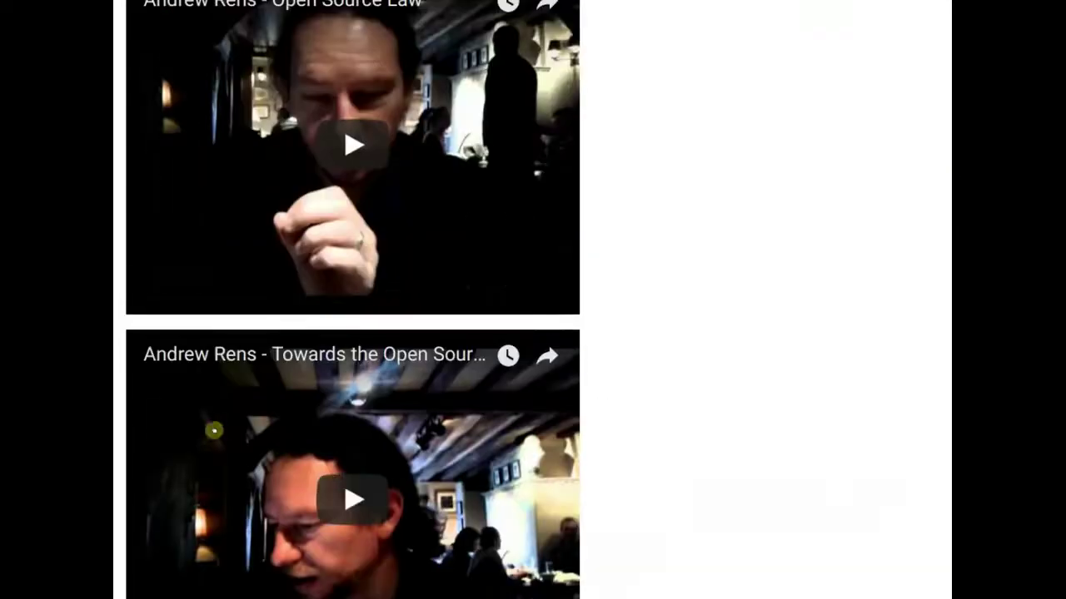
{"action": "scroll", "coordinate": [679, 371], "scroll_direction": "up", "scroll_amount": 5}
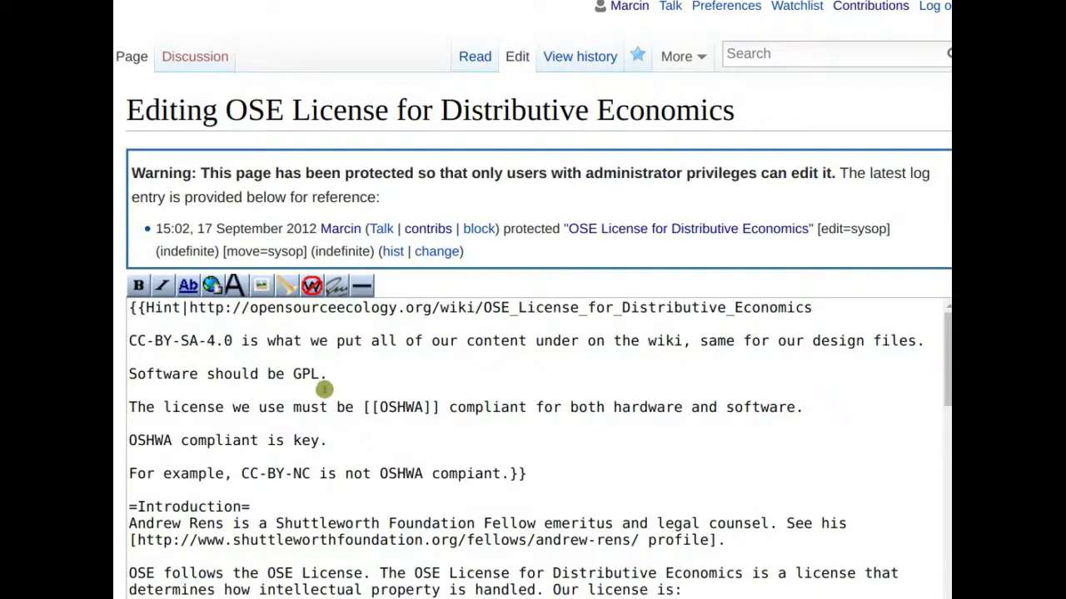
Step: Change the software license wording from 'GPL.' to 'GPL v3.' in the wikitext
{"action": "left_click", "coordinate": [333, 377]}
{"action": "key", "text": "BackSpace"}
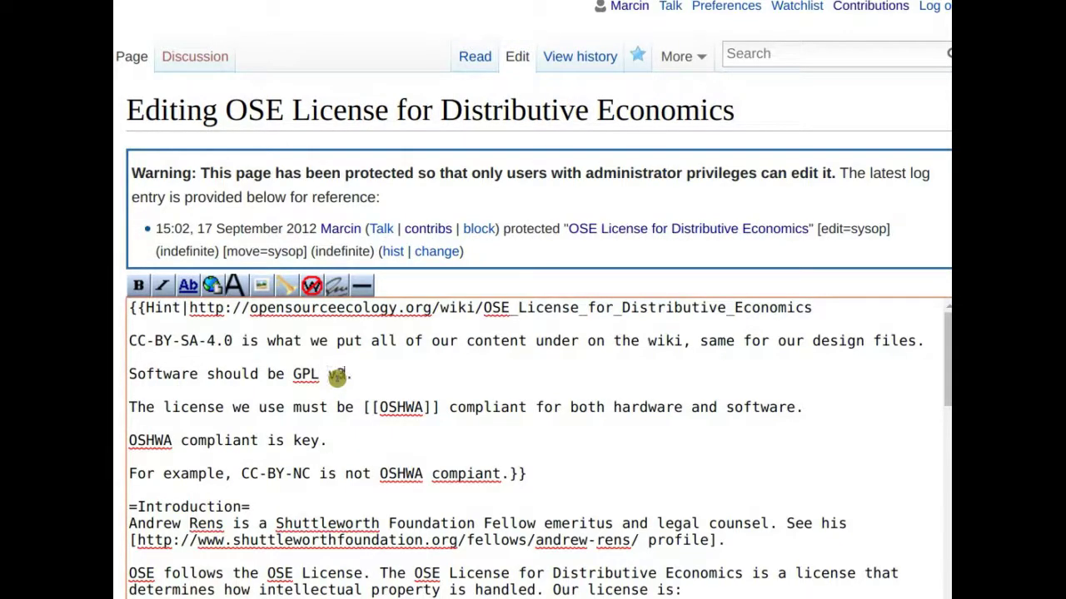
{"action": "type", "text": "v3."}
{"action": "scroll", "coordinate": [533, 300], "scroll_direction": "down", "scroll_amount": 5}
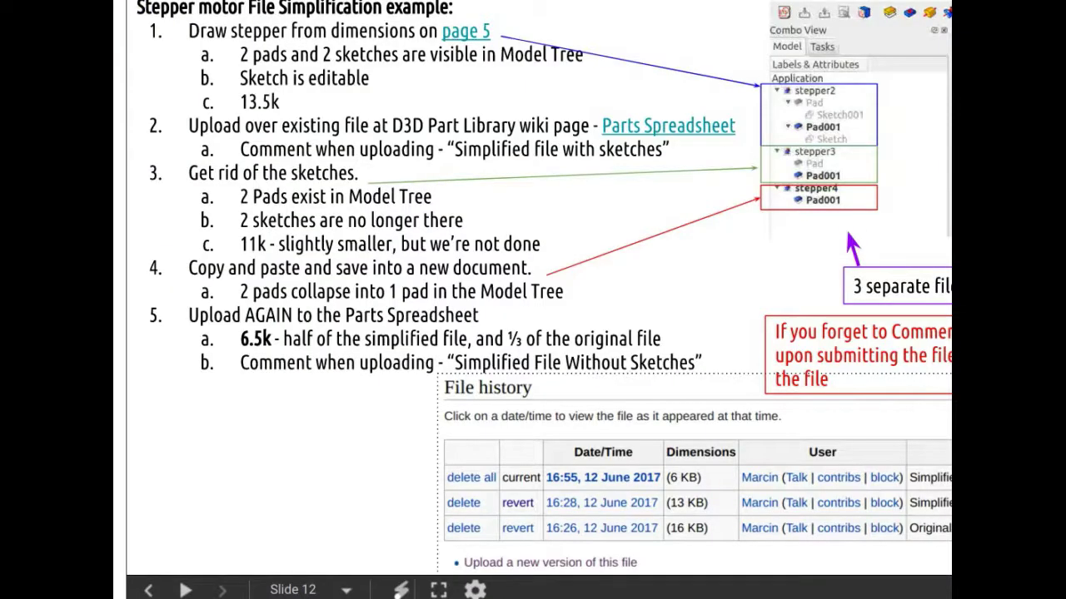
Step: Scroll down the Marcin Log page past its embedded Status boxes
{"action": "scroll", "coordinate": [467, 219], "scroll_direction": "down", "scroll_amount": 3}
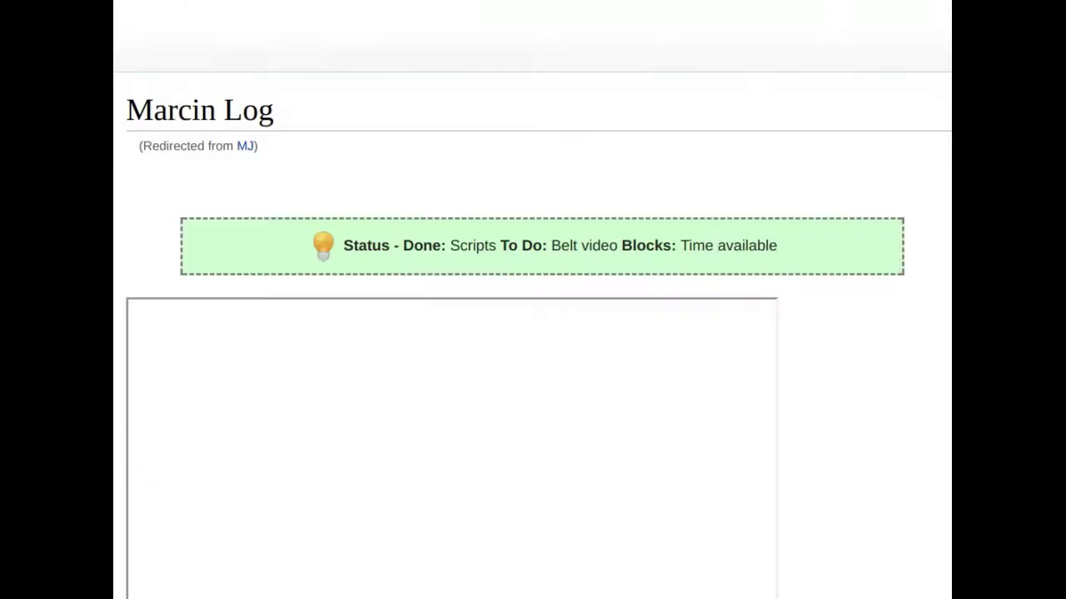
{"action": "scroll", "coordinate": [466, 275], "scroll_direction": "down", "scroll_amount": 3}
{"action": "scroll", "coordinate": [450, 326], "scroll_direction": "down", "scroll_amount": 7}
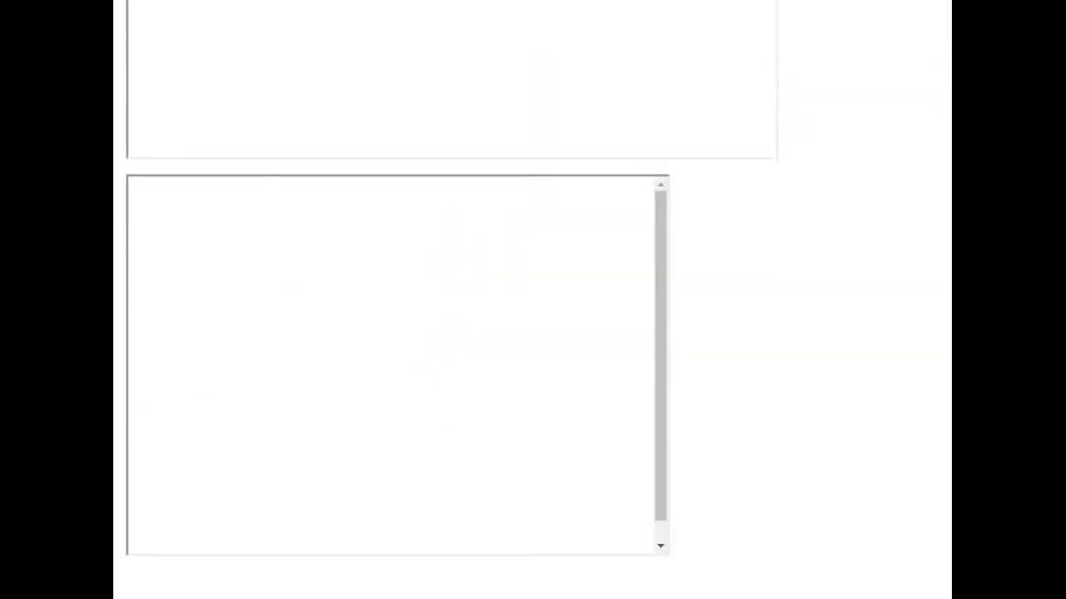
Step: In the Tue Sep 5, 2017 section, append a [[D3D Workbench]] link to the links line
{"action": "left_click", "coordinate": [332, 468]}
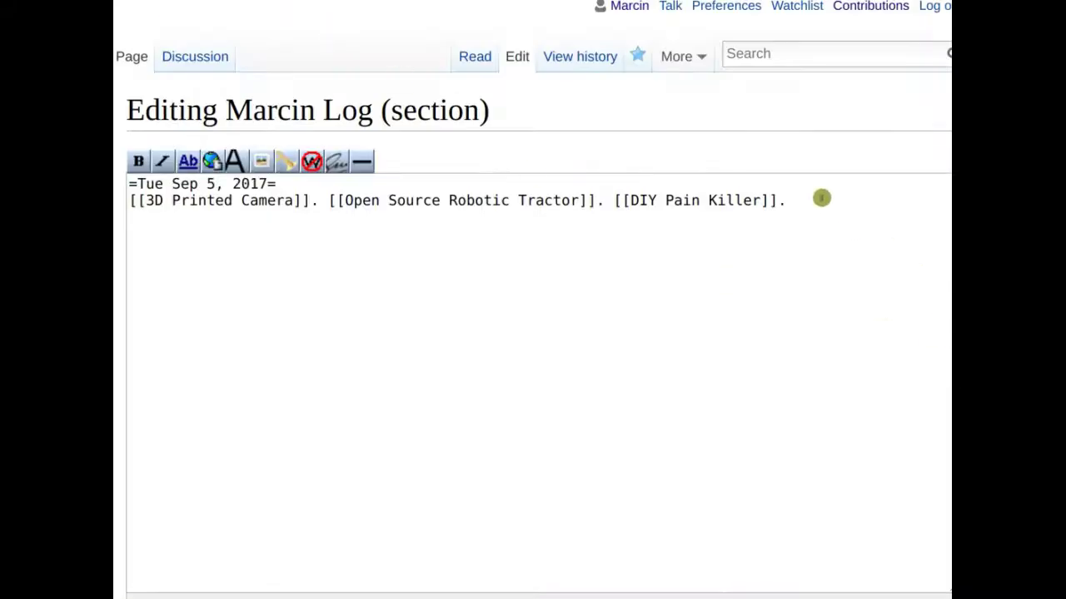
{"action": "left_click", "coordinate": [833, 201]}
{"action": "type", "text": "[["}
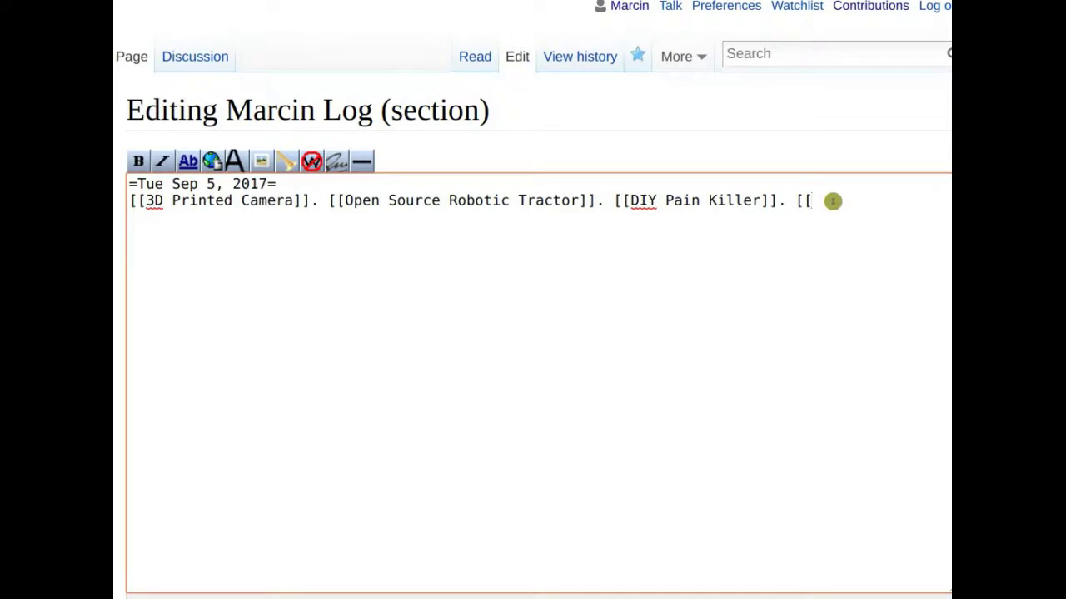
{"action": "type", "text": "D3D Works"}
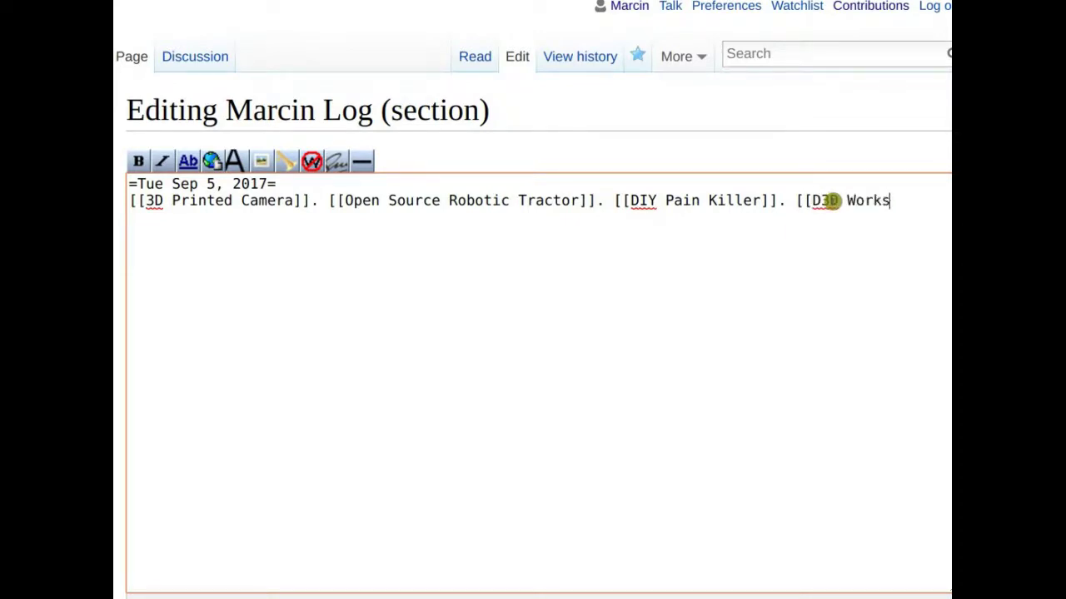
{"action": "key", "text": "BackSpace"}
{"action": "type", "text": "bench]]"}
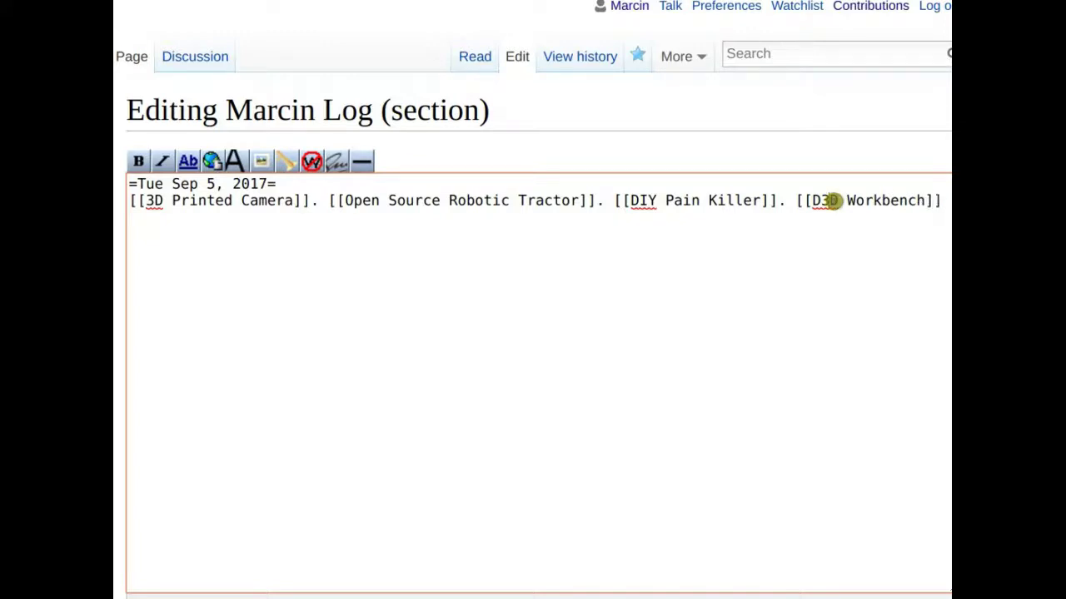
{"action": "double_click", "coordinate": [820, 207]}
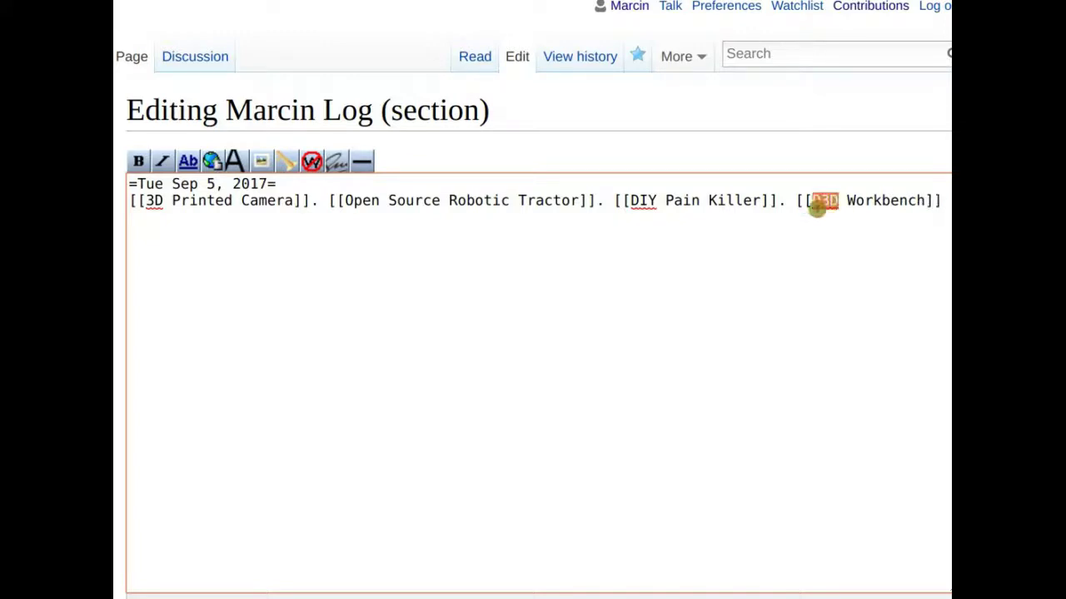
{"action": "type", "text": "3D"}
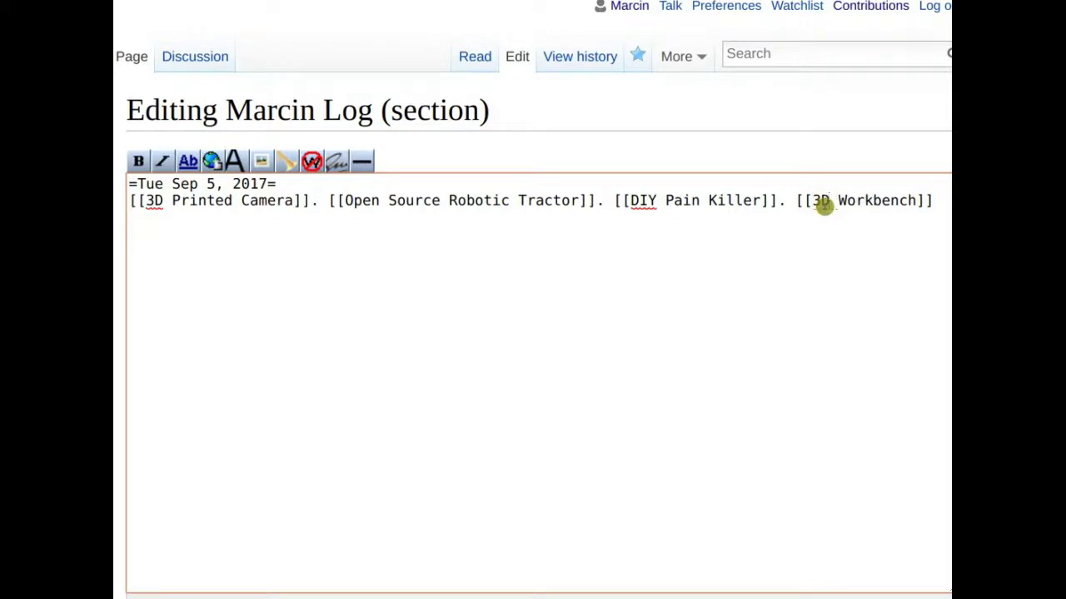
{"action": "key", "text": "BackSpace"}
{"action": "key", "text": "BackSpace"}
{"action": "type", "text": "D3D"}
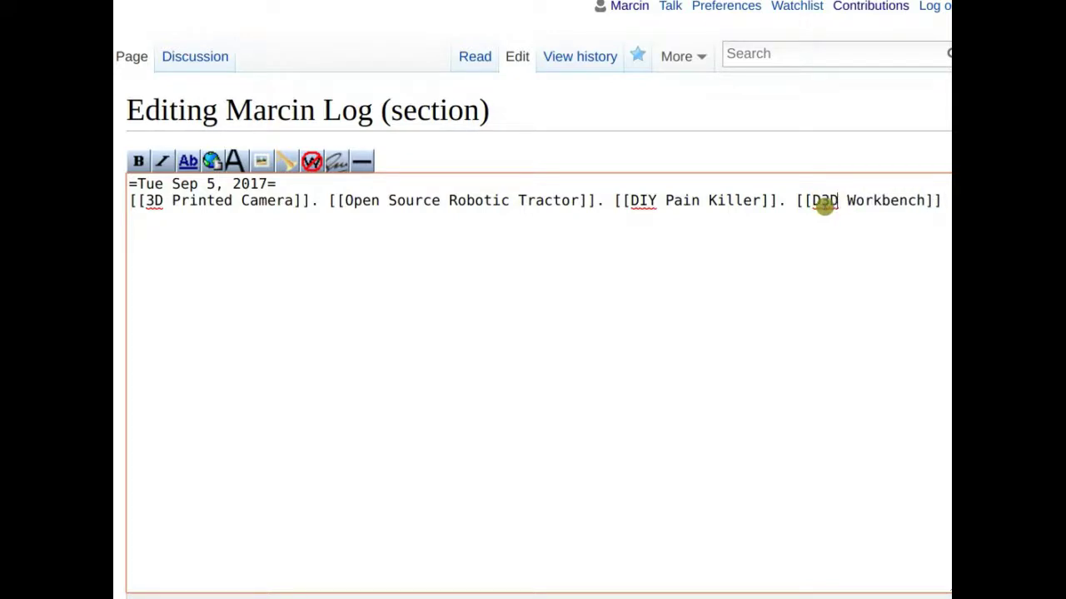
Step: Insert 'in FreeCAD' into the link so it reads D3D Workbench in FreeCAD
{"action": "left_click", "coordinate": [941, 204]}
{"action": "scroll", "coordinate": [409, 297], "scroll_direction": "down", "scroll_amount": 3}
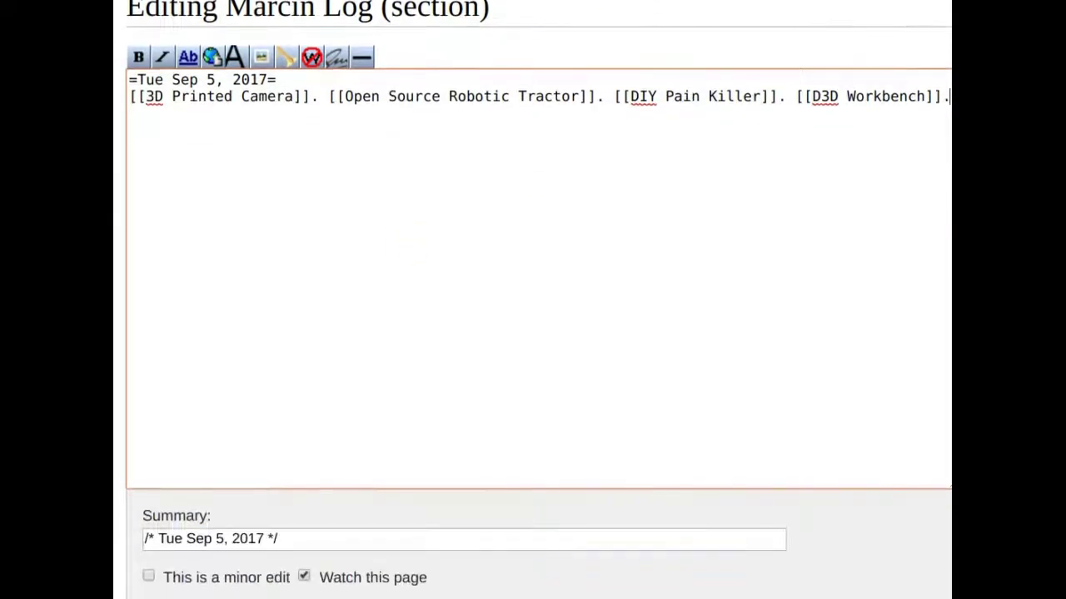
{"action": "left_click", "coordinate": [921, 97]}
{"action": "key", "text": "Return"}
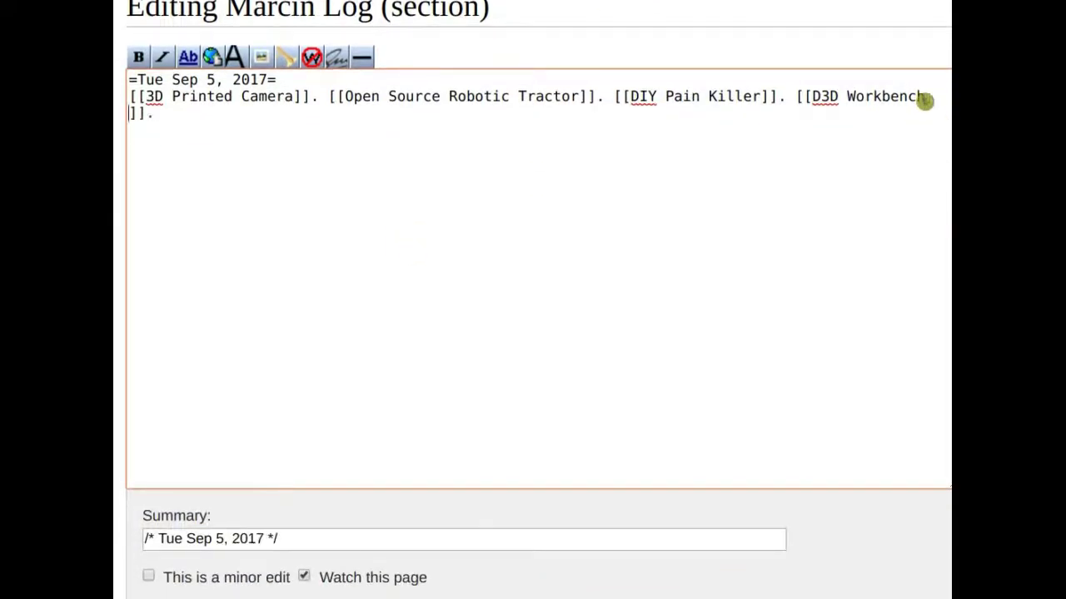
{"action": "type", "text": "in FreeCAD"}
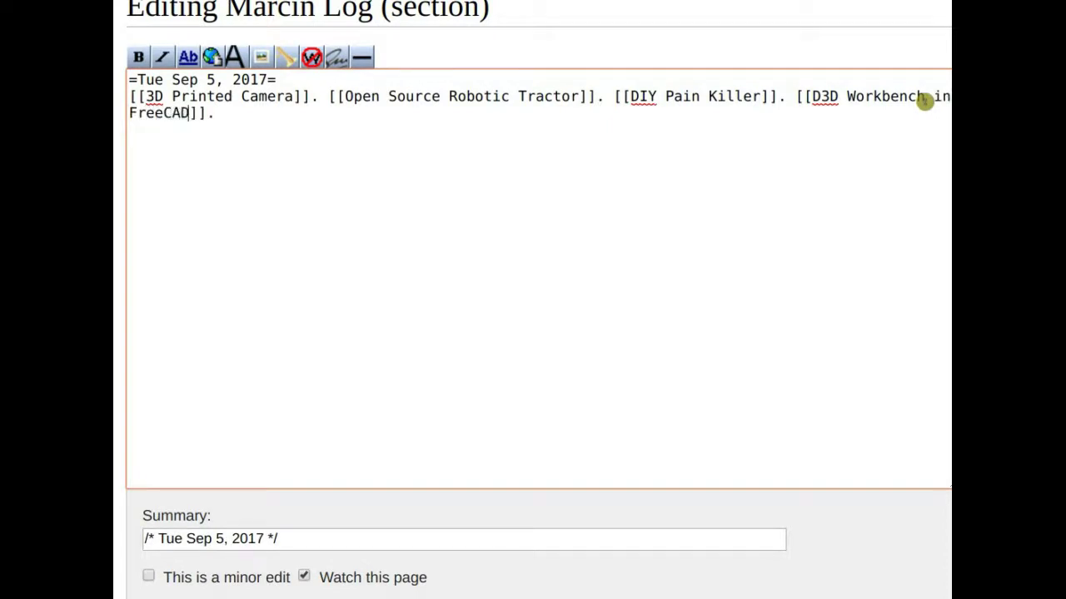
{"action": "scroll", "coordinate": [147, 447], "scroll_direction": "down", "scroll_amount": 5}
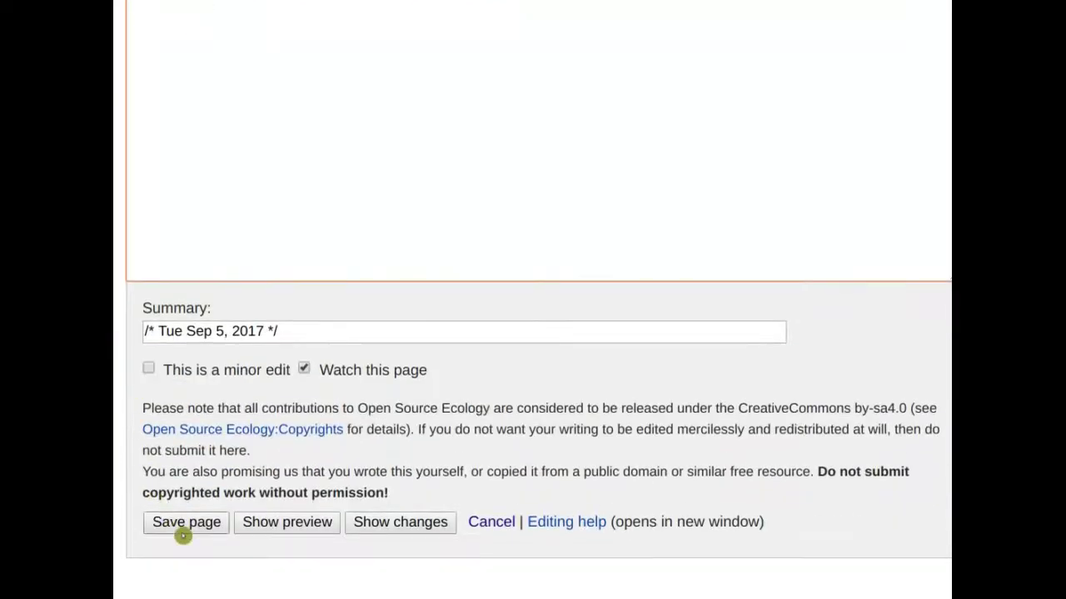
{"action": "scroll", "coordinate": [358, 329], "scroll_direction": "up", "scroll_amount": 4}
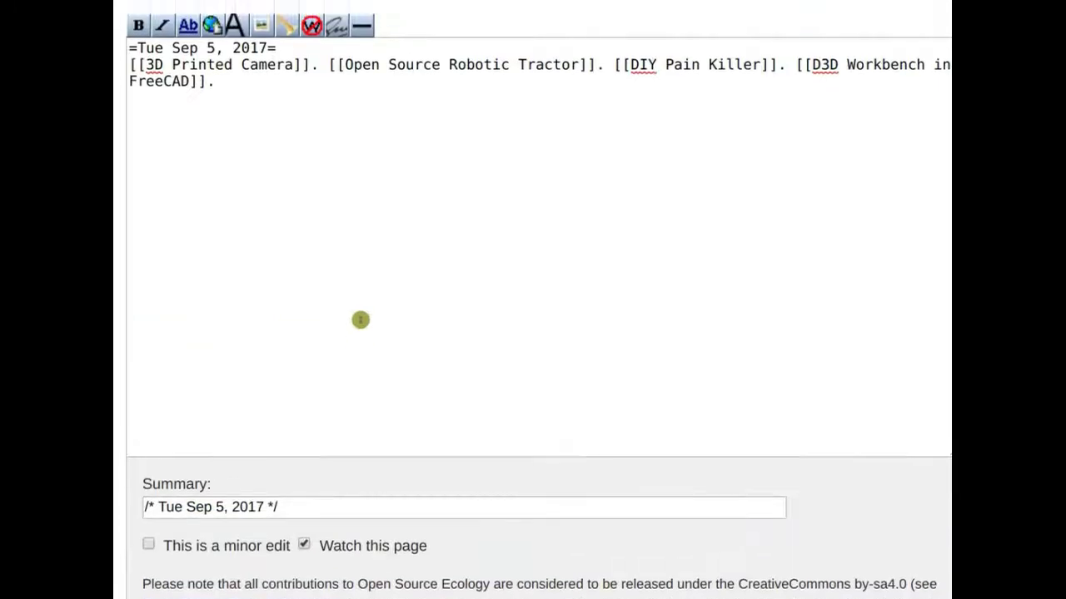
{"action": "scroll", "coordinate": [361, 320], "scroll_direction": "up", "scroll_amount": 2}
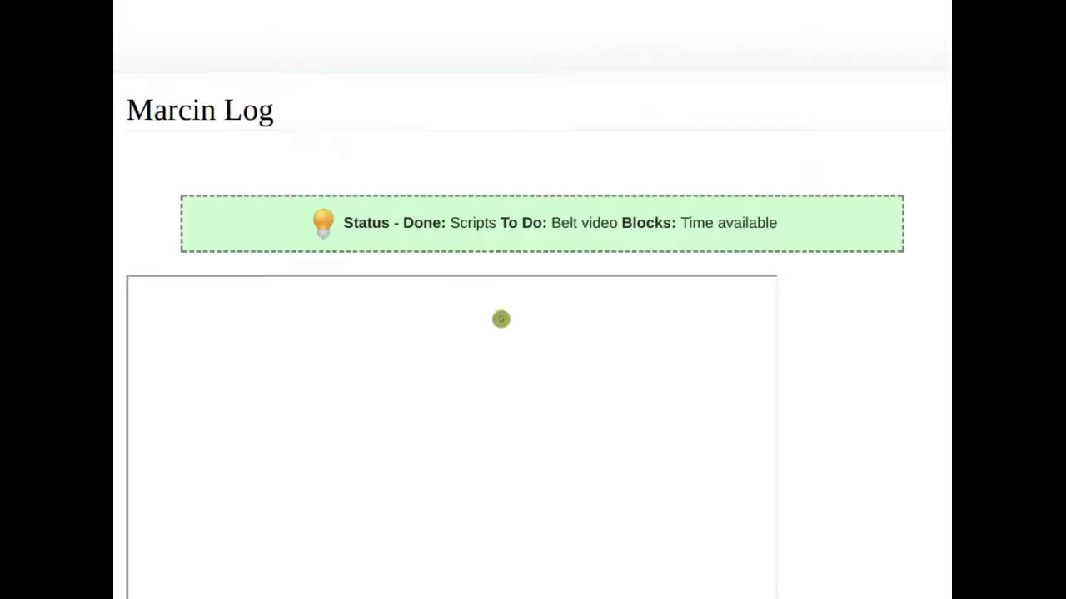
{"action": "scroll", "coordinate": [533, 300], "scroll_direction": "down", "scroll_amount": 5}
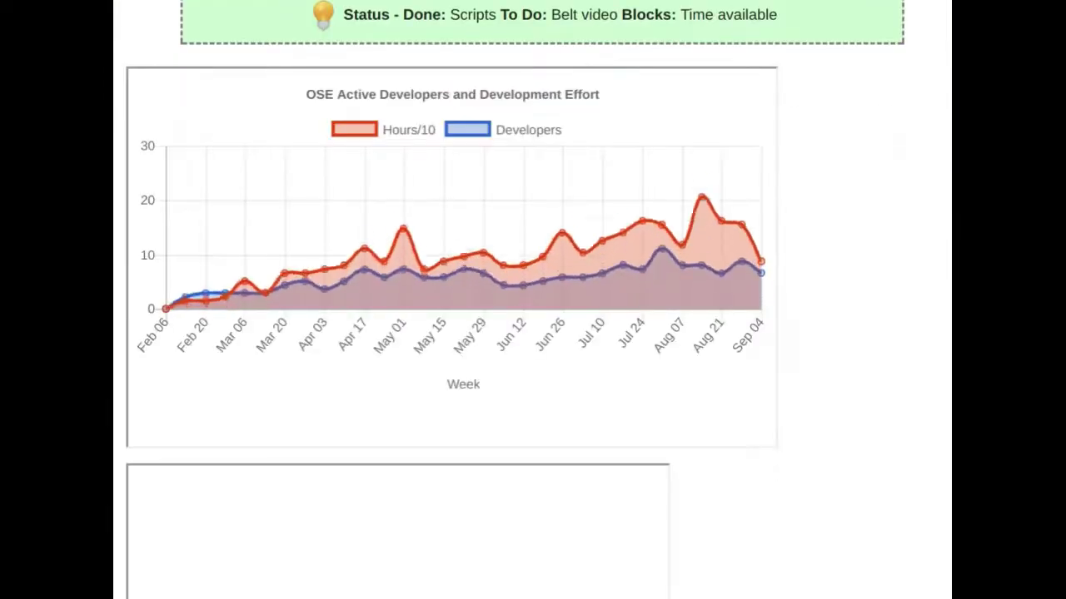
{"action": "scroll", "coordinate": [179, 399], "scroll_direction": "down", "scroll_amount": 10}
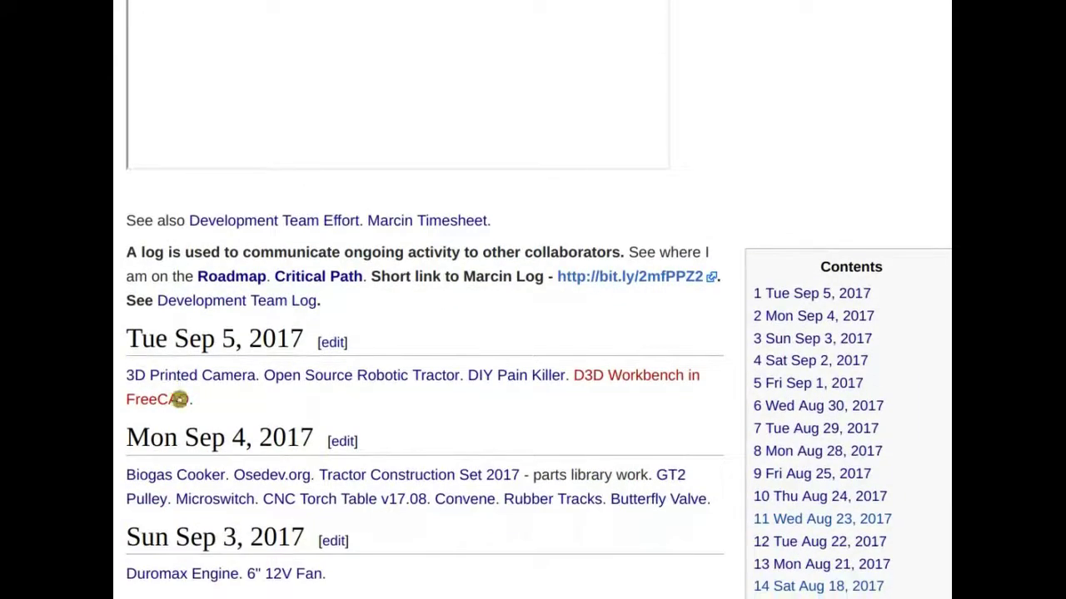
Step: Start the D3D Workbench in FreeCAD page with the pasted Slides URL and a nowiki block
{"action": "left_click", "coordinate": [179, 400]}
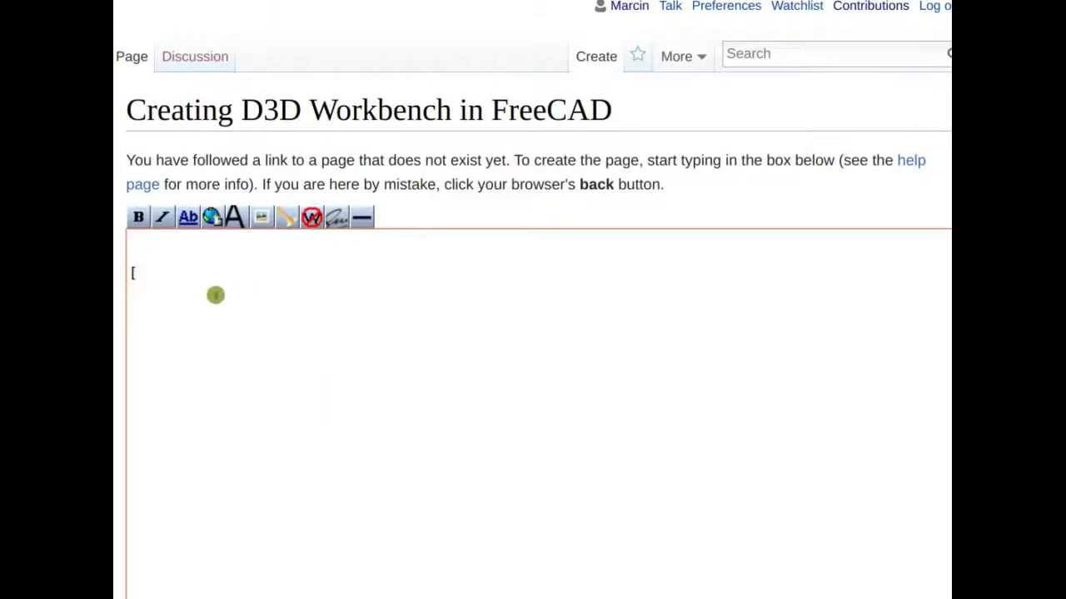
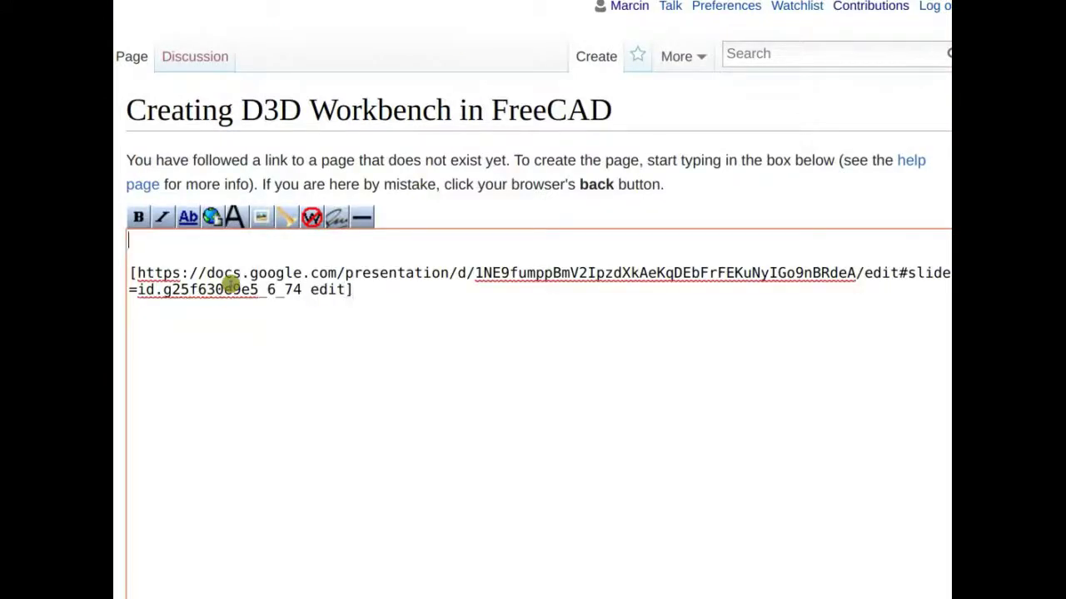
{"action": "left_click", "coordinate": [286, 217]}
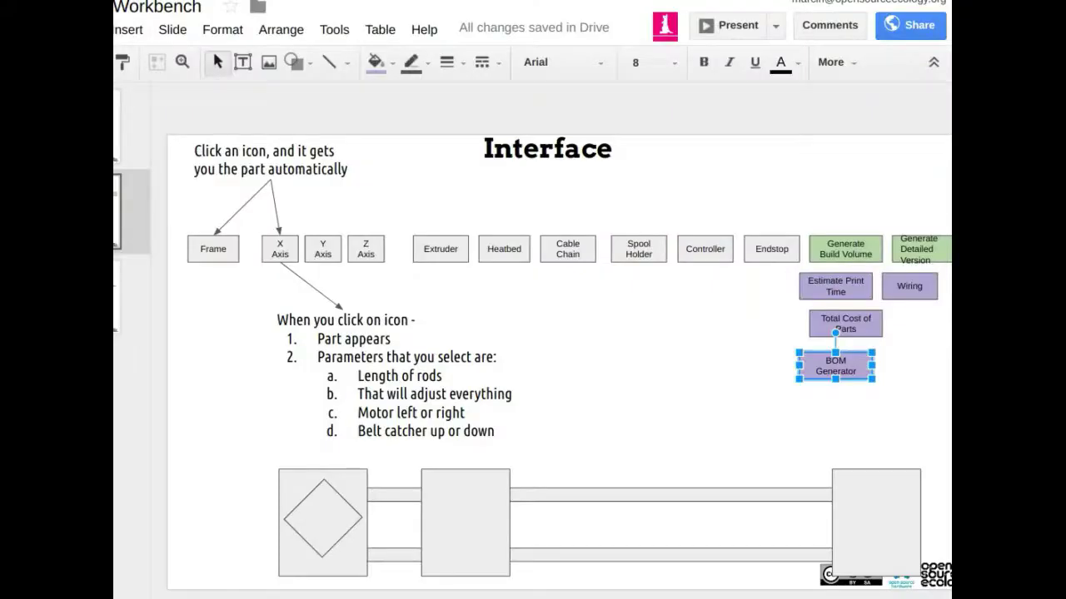
Step: Publish the Slides deck to the web as a Small (480x299) embed and copy its code
{"action": "key", "text": "alt+f"}
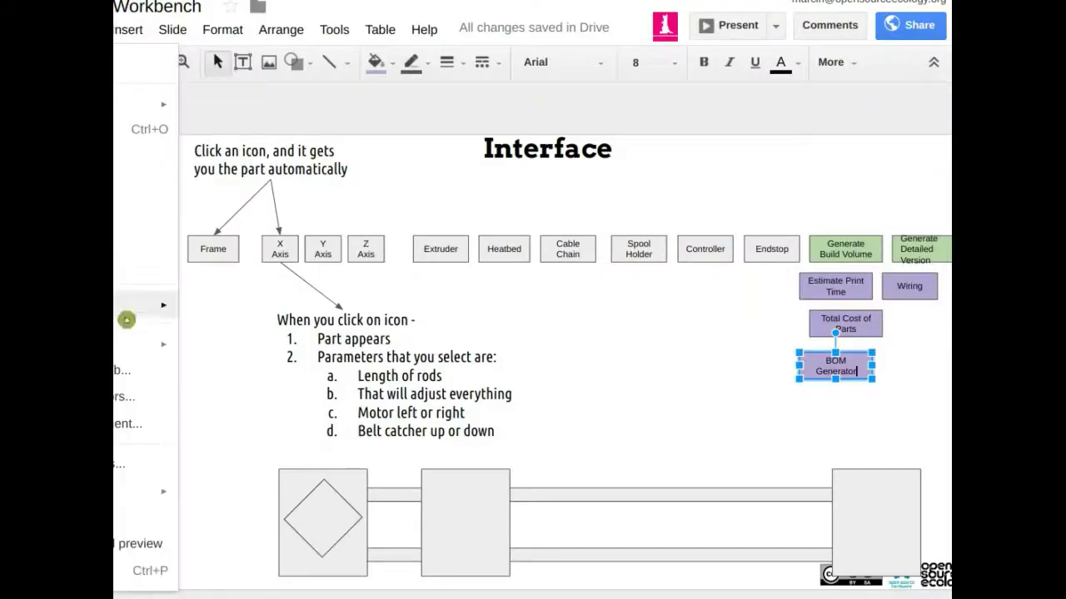
{"action": "left_click", "coordinate": [120, 370]}
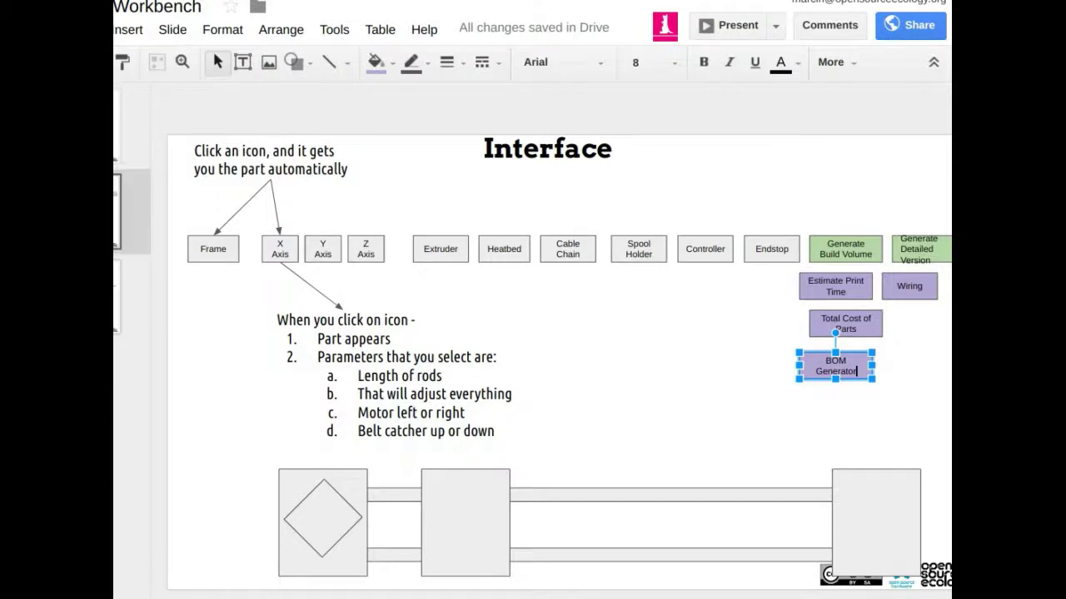
{"action": "left_click", "coordinate": [300, 258]}
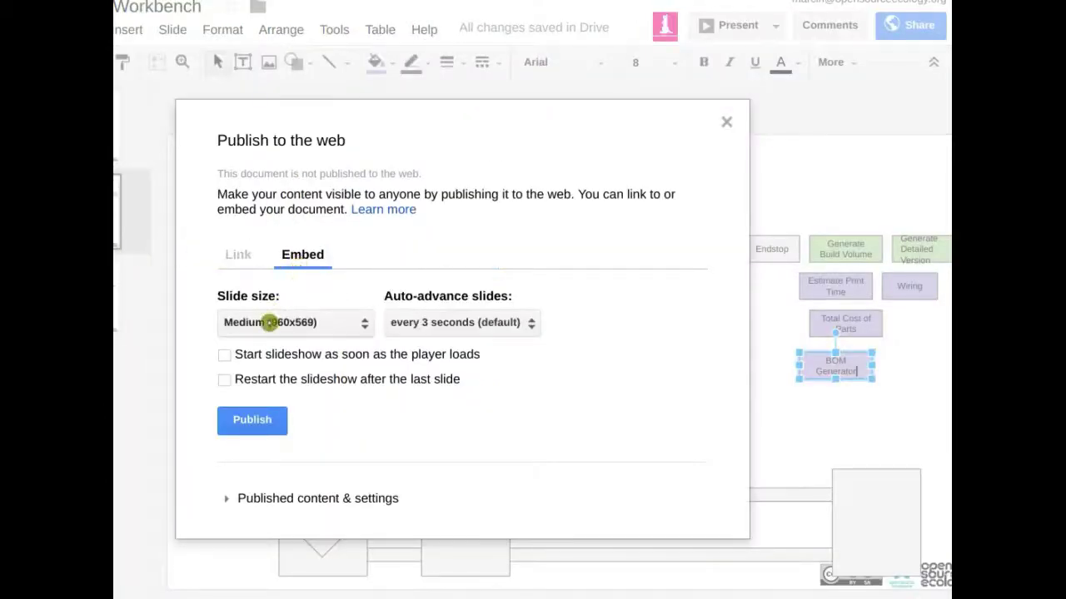
{"action": "left_click", "coordinate": [270, 323]}
{"action": "left_click", "coordinate": [283, 299]}
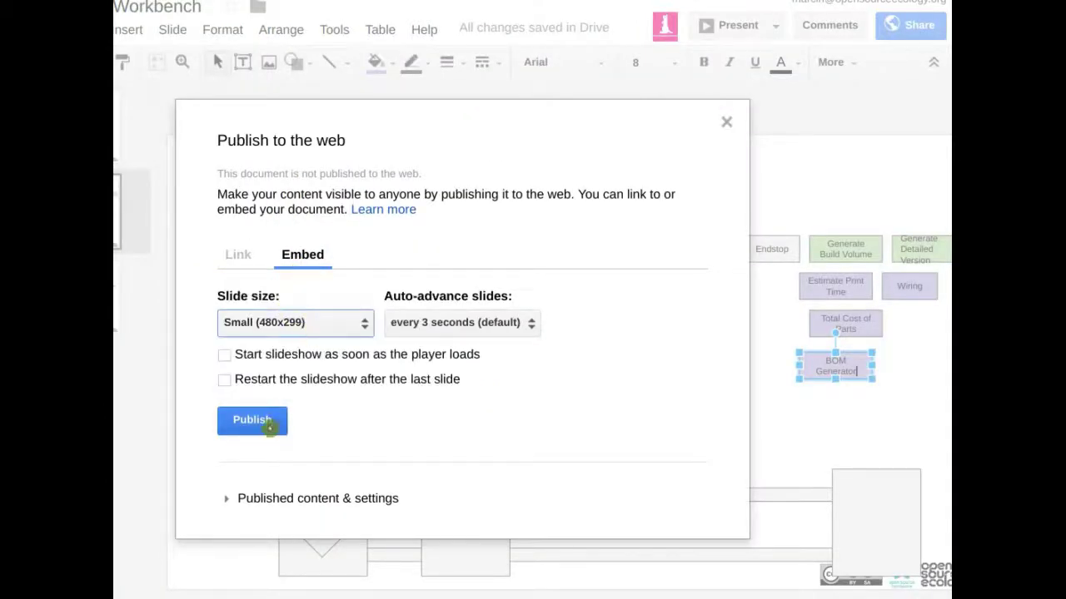
{"action": "left_click", "coordinate": [268, 422]}
{"action": "left_click", "coordinate": [620, 60]}
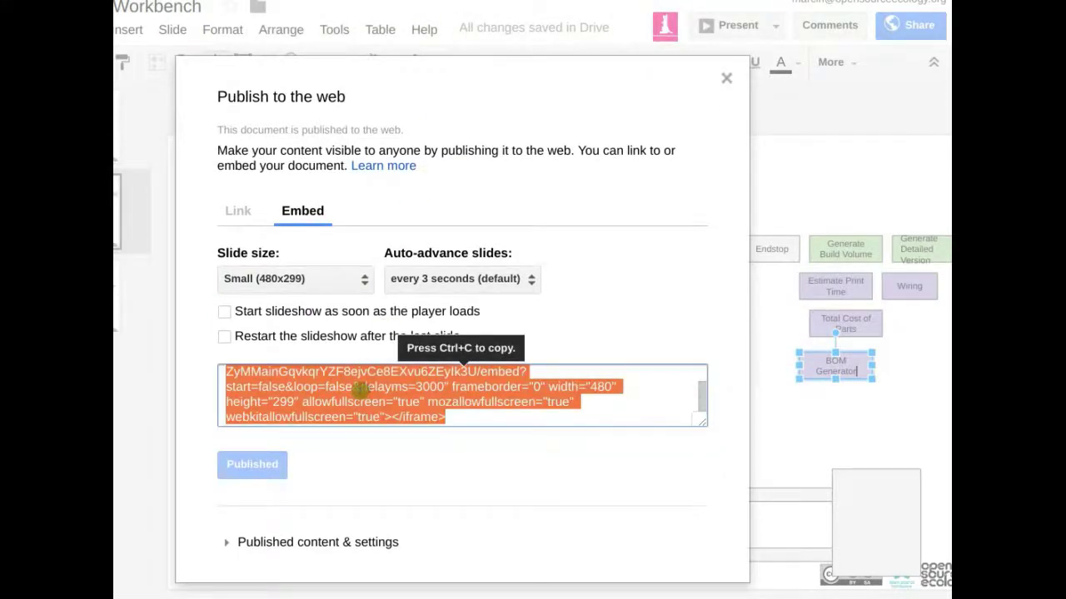
{"action": "key", "text": "ctrl+c"}
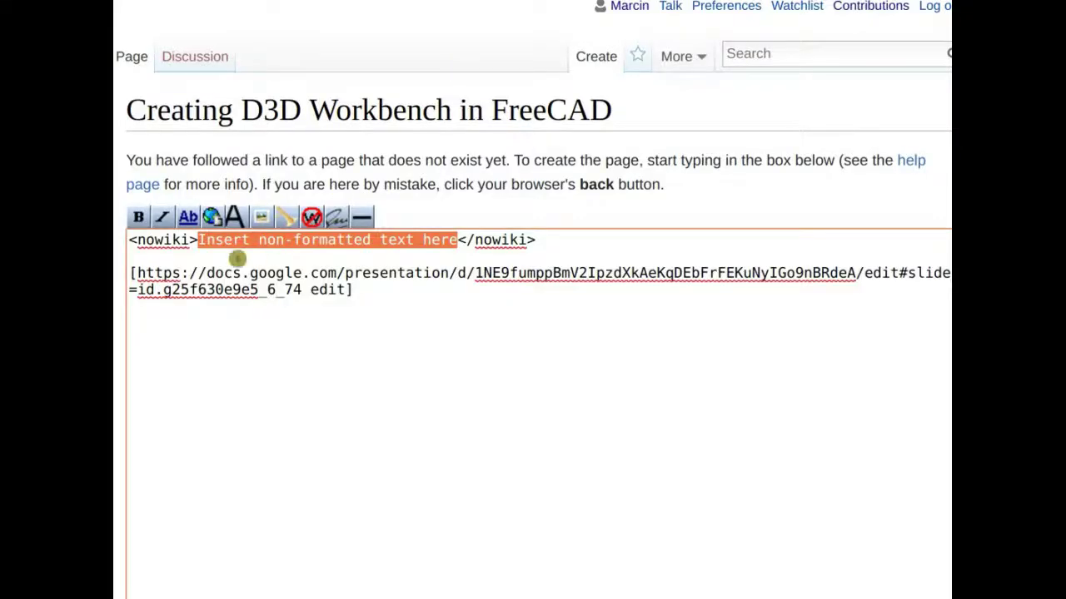
Step: Paste the iframe embed code and change both nowiki tags to html
{"action": "key", "text": "ctrl+v"}
{"action": "double_click", "coordinate": [161, 241]}
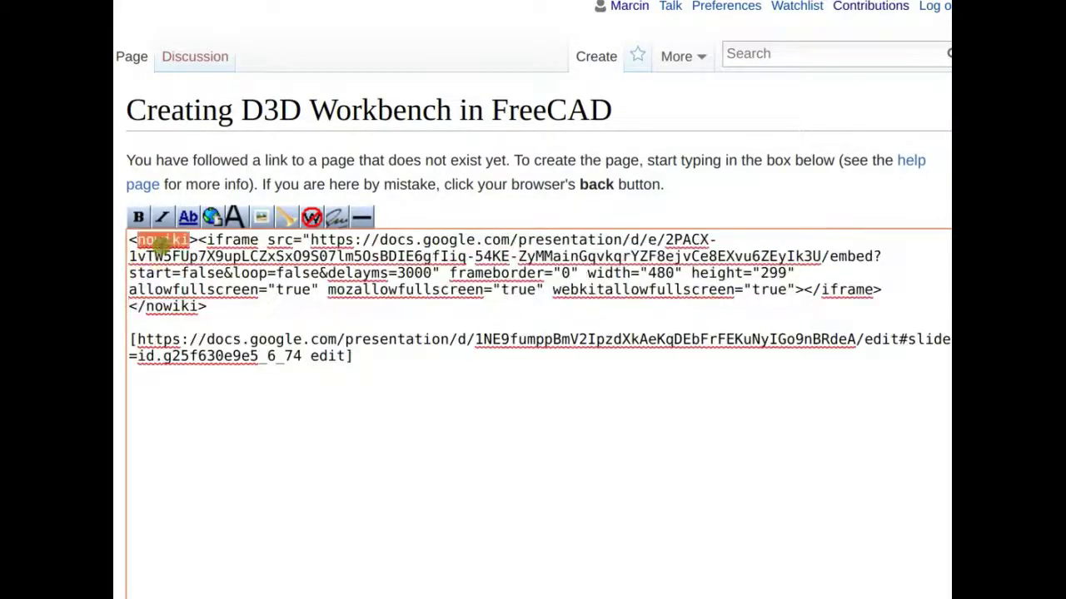
{"action": "type", "text": "html"}
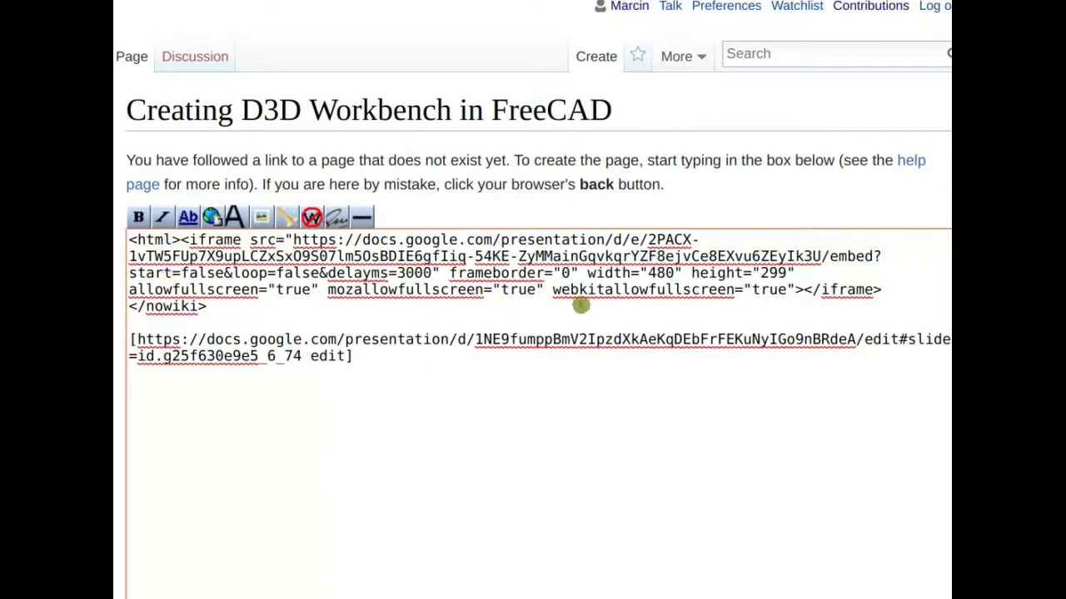
{"action": "double_click", "coordinate": [185, 306]}
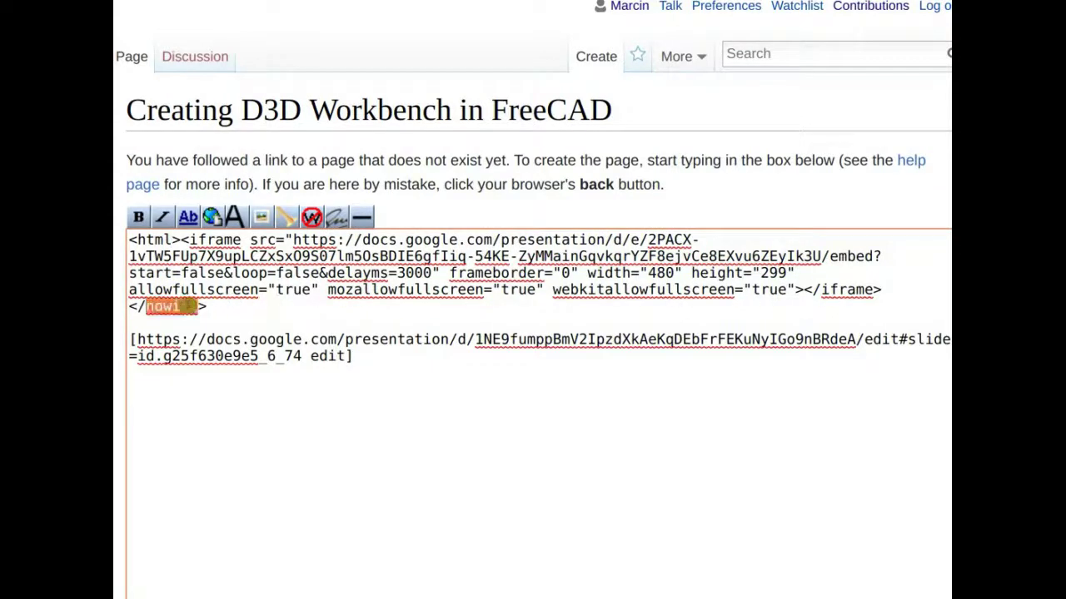
{"action": "type", "text": "html>"}
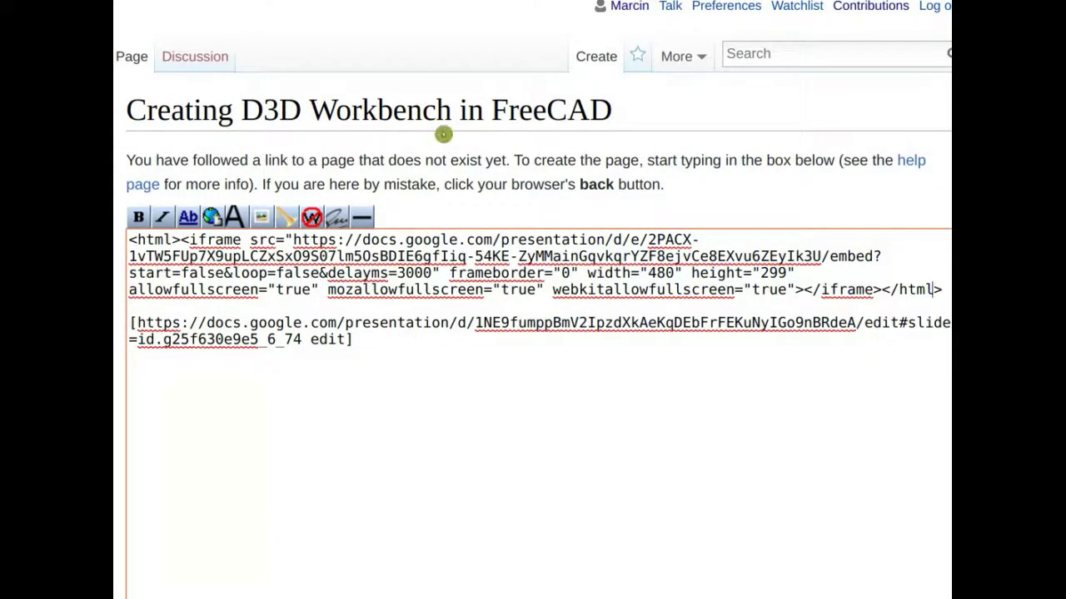
{"action": "left_click_drag", "start_coordinate": [679, 189], "coordinate": [115, 167]}
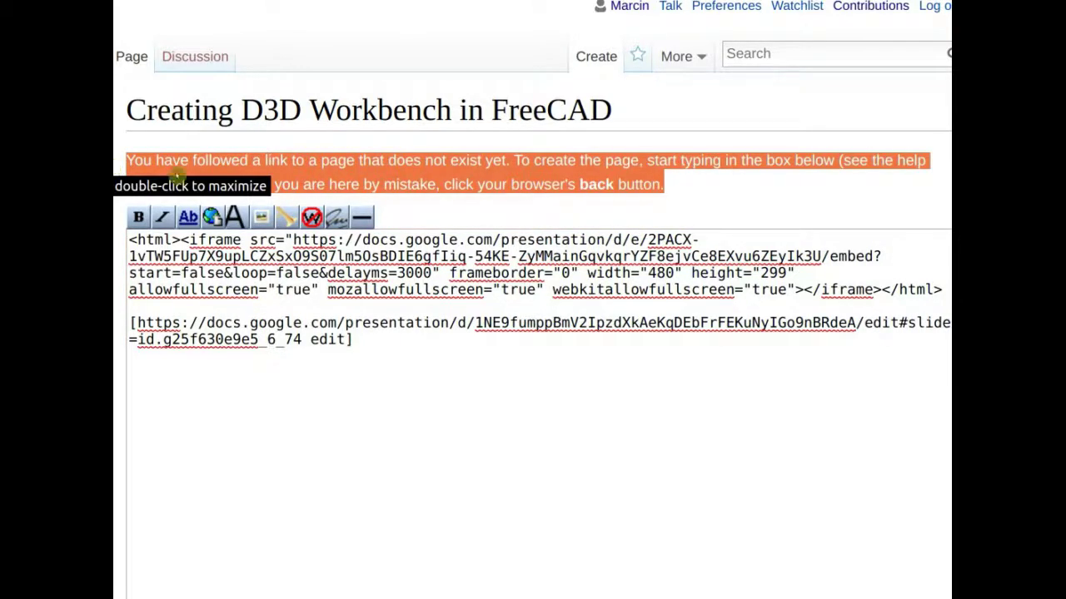
{"action": "left_click_drag", "start_coordinate": [130, 240], "coordinate": [138, 303]}
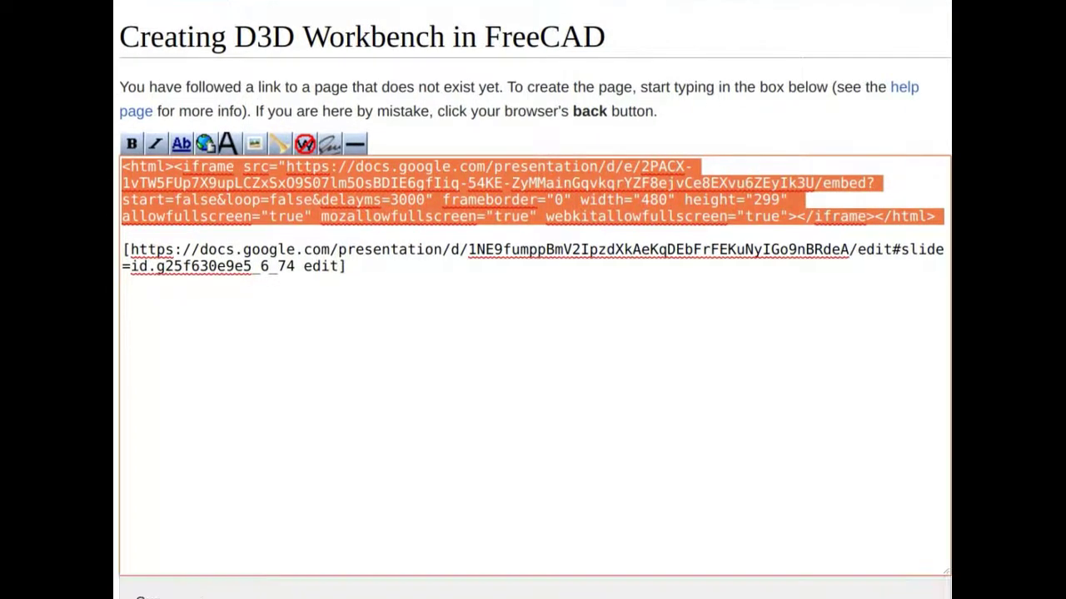
Step: Save the new page, then switch to the video call window
{"action": "scroll", "coordinate": [533, 375], "scroll_direction": "down", "scroll_amount": 5}
{"action": "left_click", "coordinate": [175, 525]}
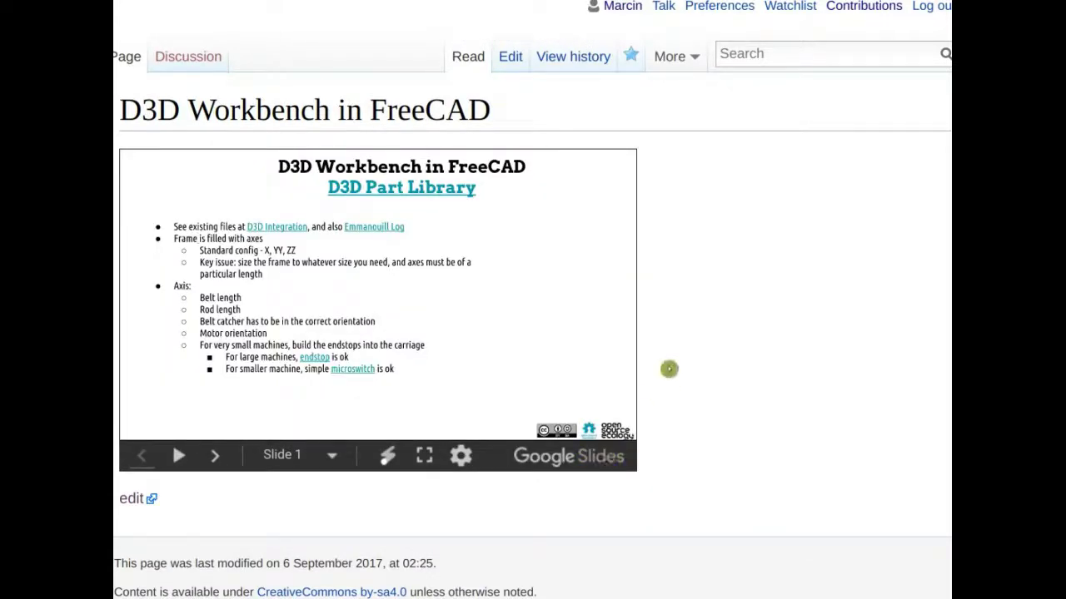
{"action": "key", "text": "alt+Tab"}
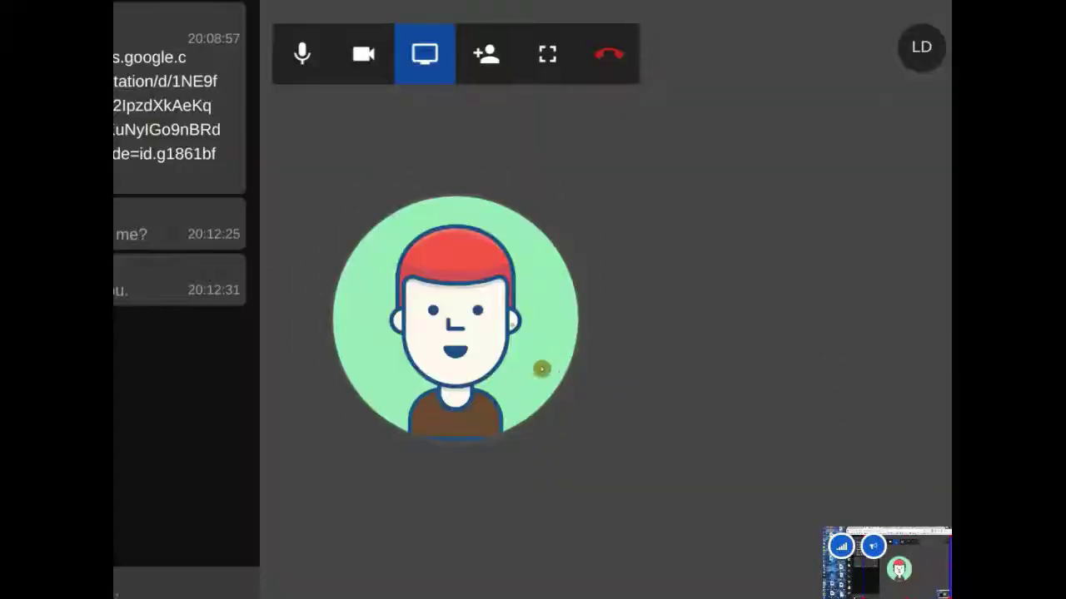